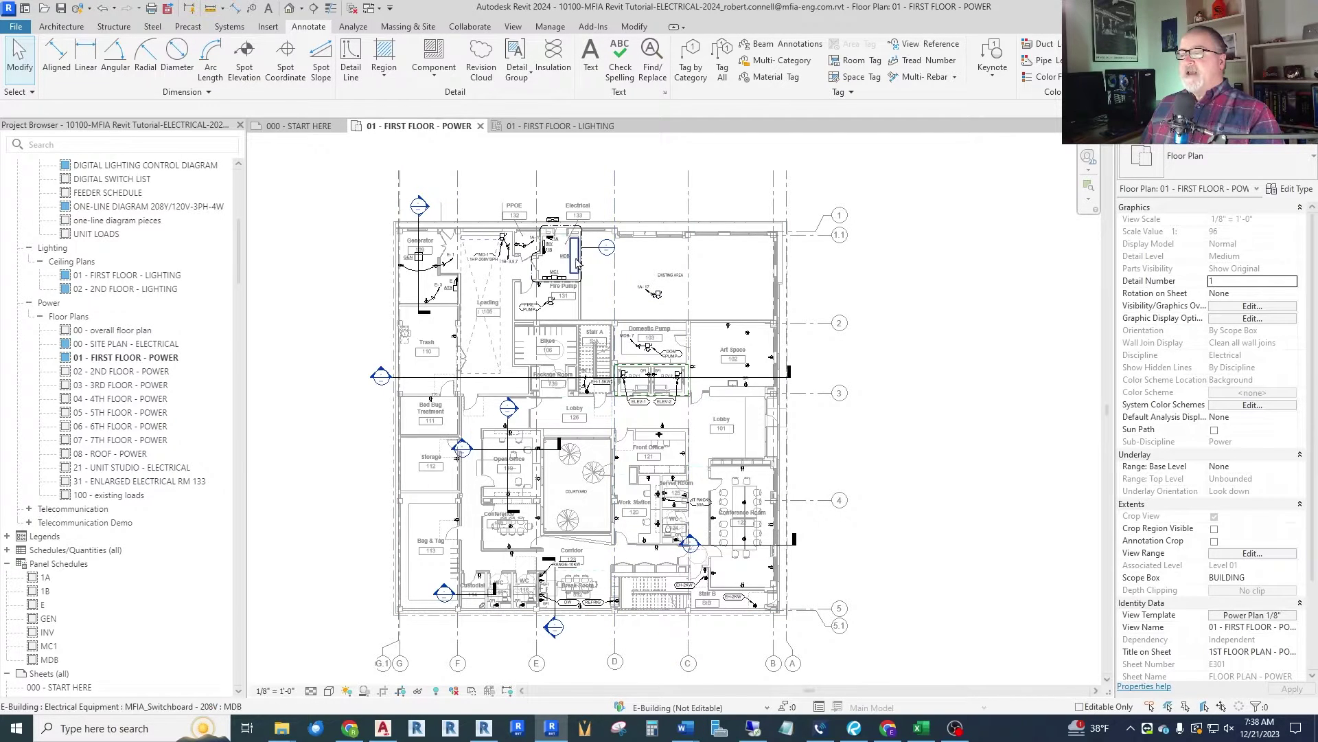
Zoom the first-floor power plan in on Fire Pump room 131.
scroll(574, 251, up, 5)
scroll(470, 432, up, 4)
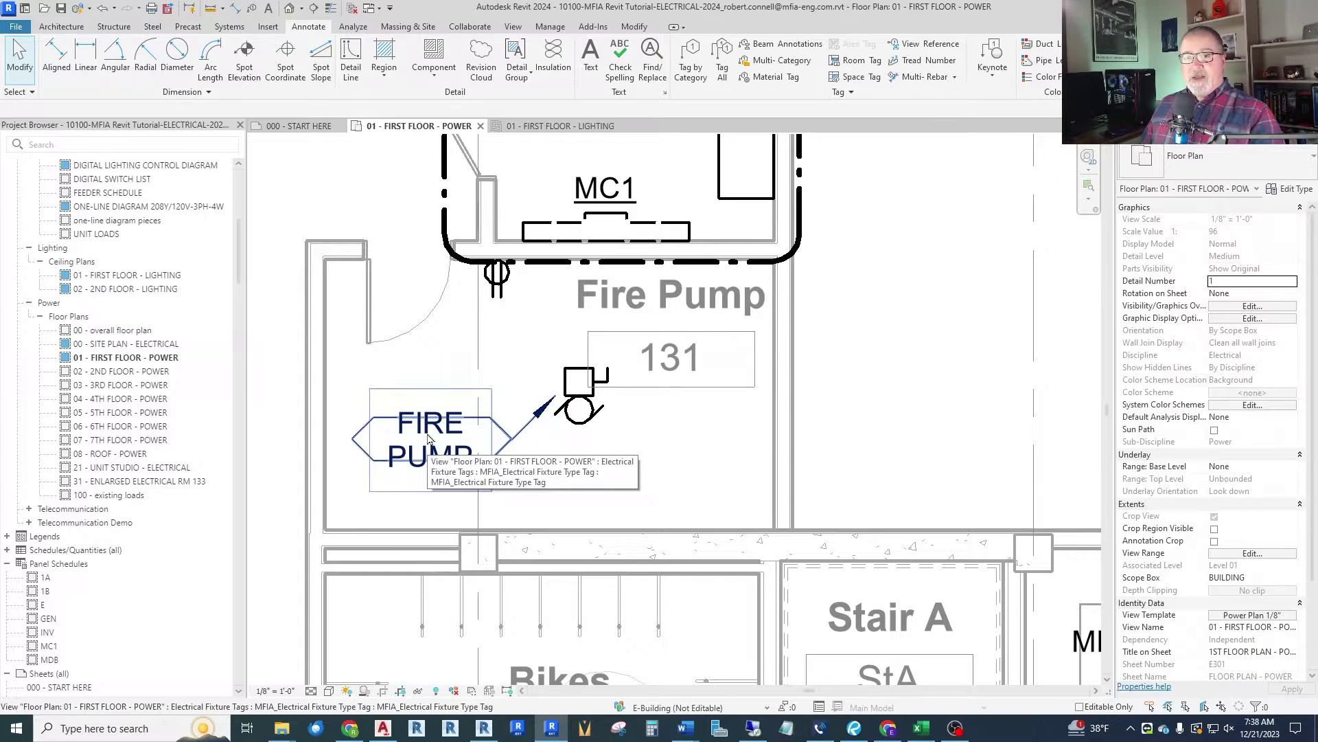
Select the fire pump motor connection and review its type properties without changes.
click(582, 402)
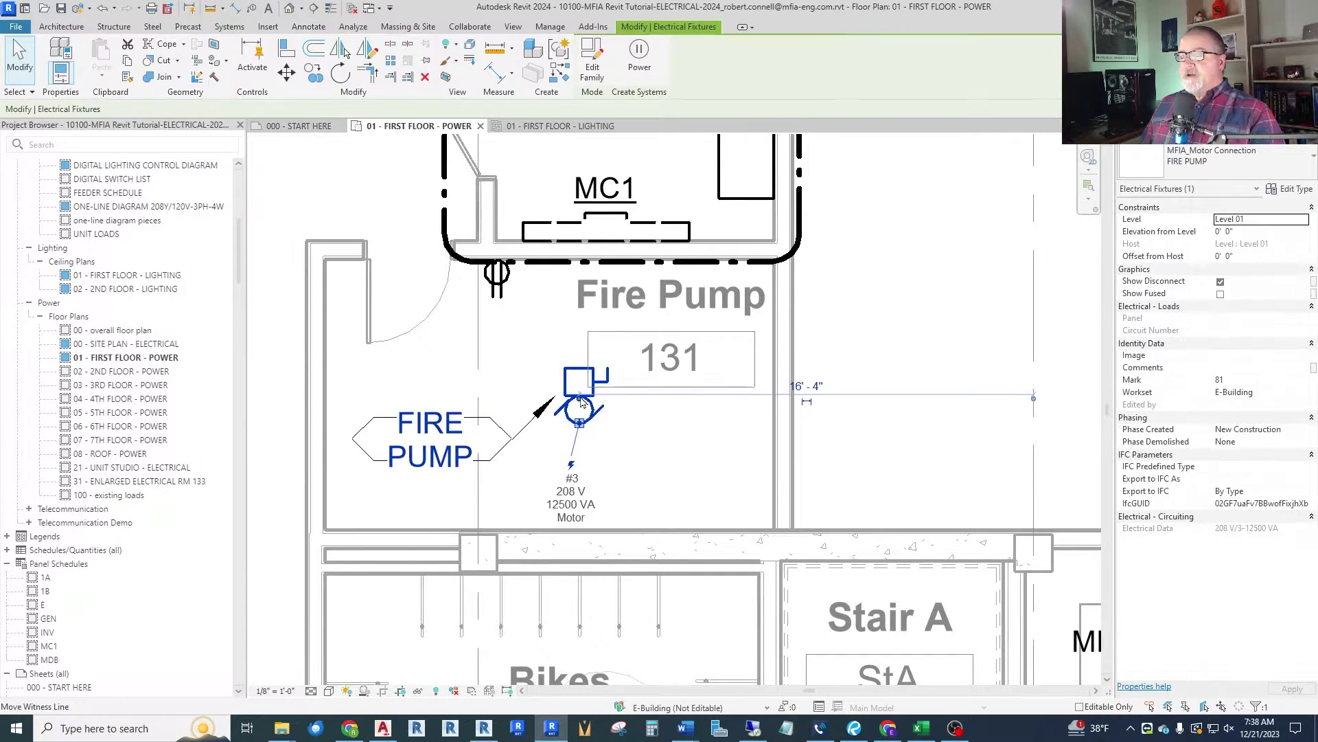
click(1295, 192)
scroll(682, 394, down, 3)
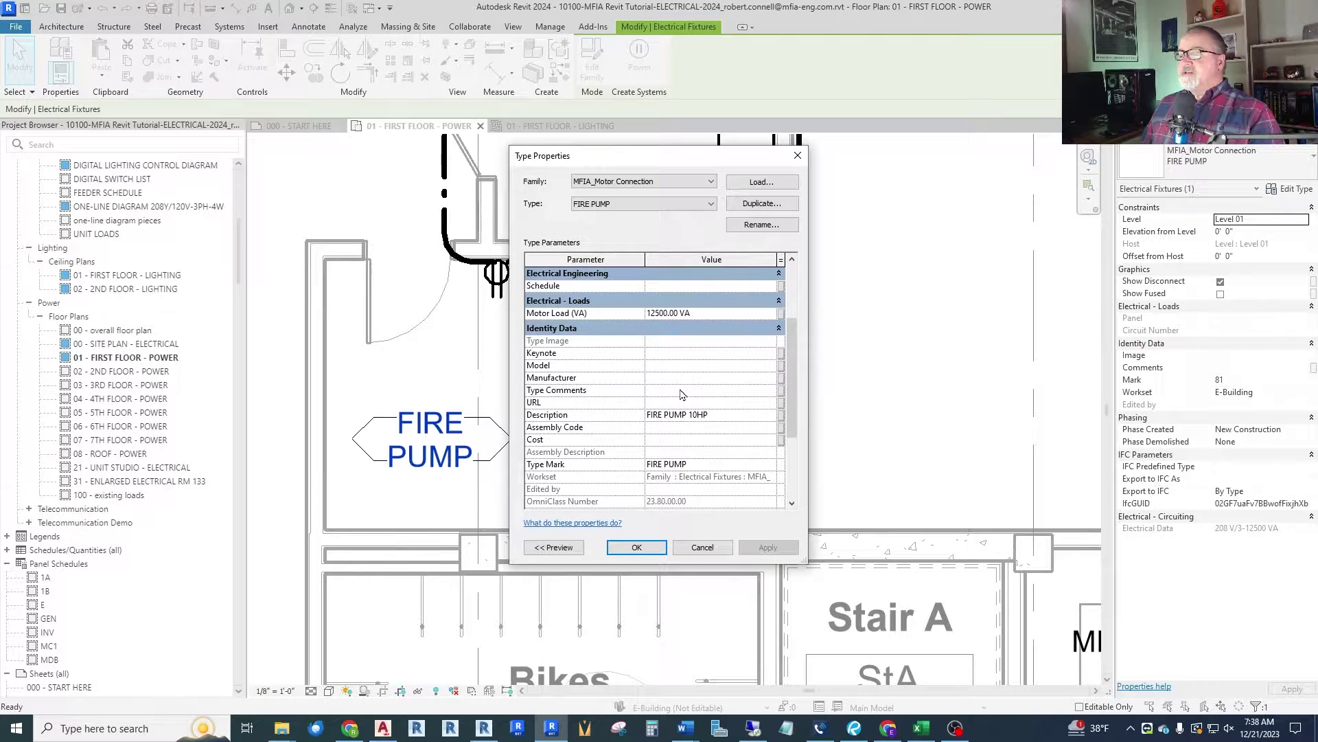
scroll(633, 419, down, 3)
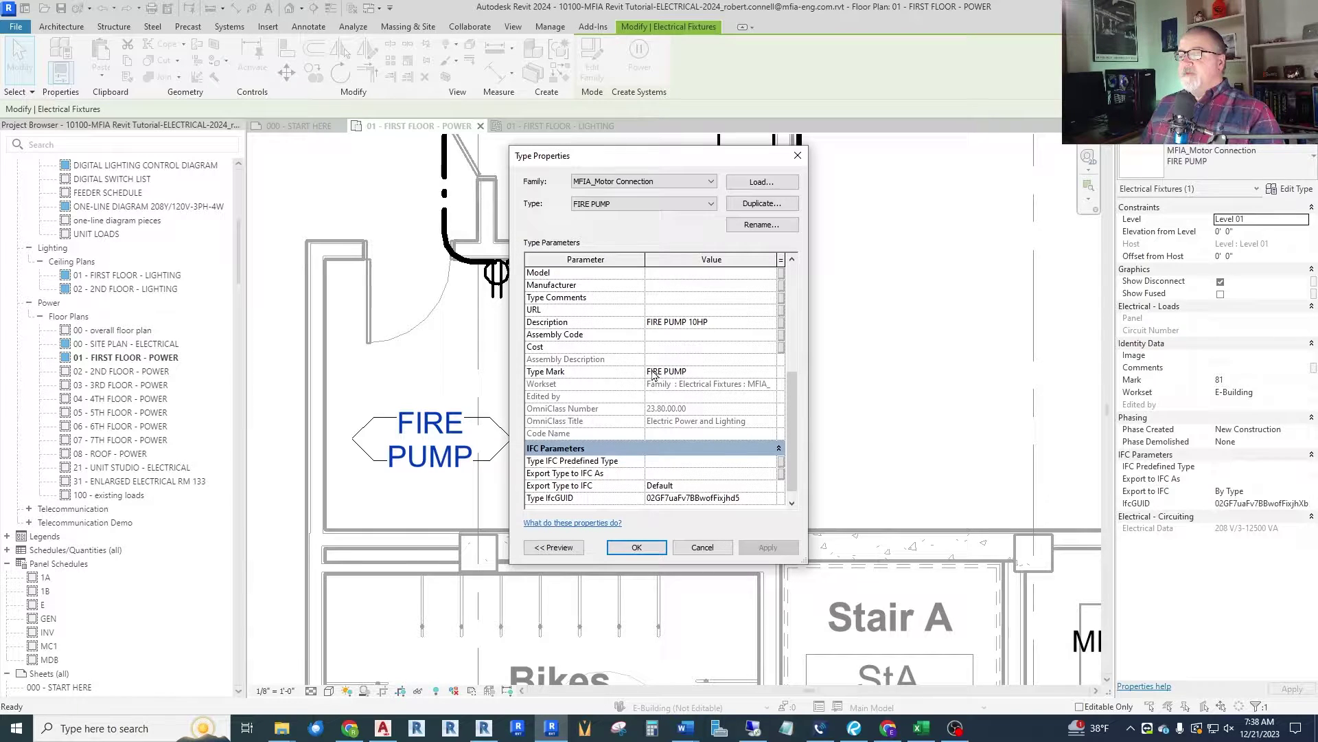
click(701, 546)
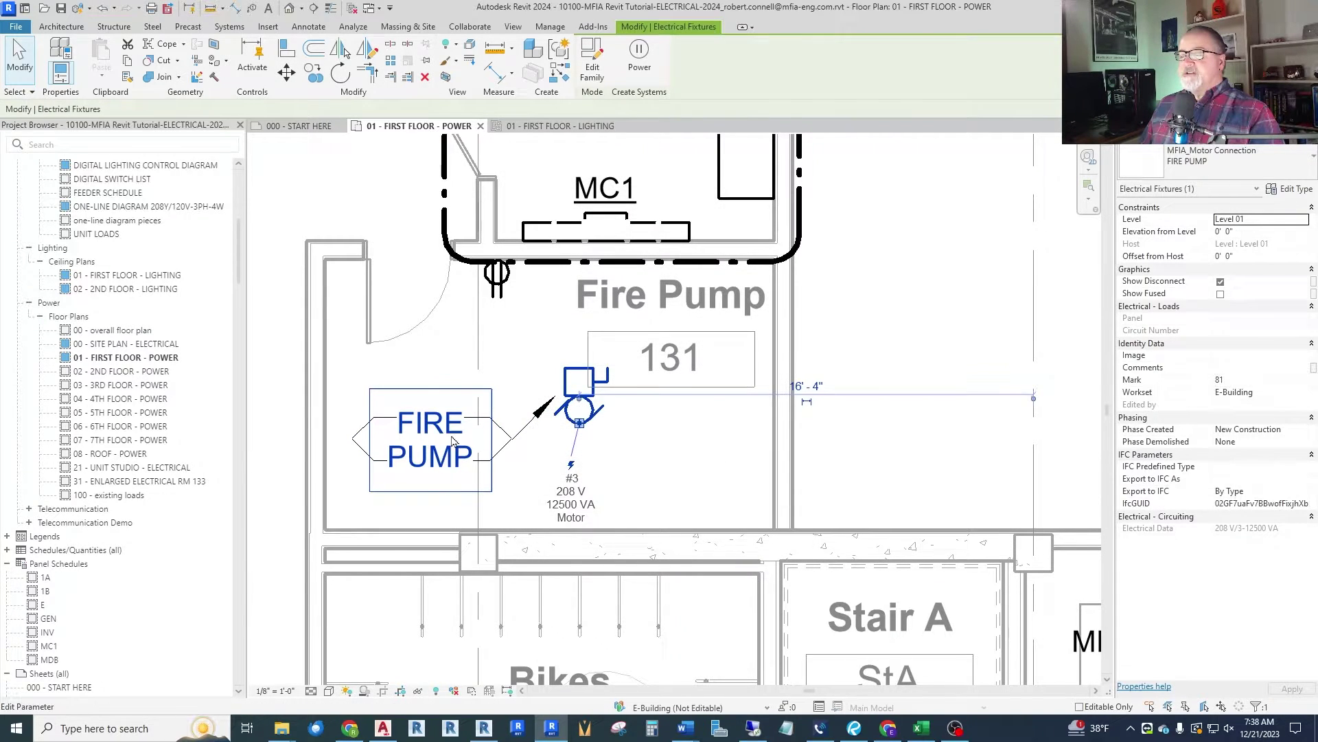
Append ' 1' to the fire pump's Type Mark so it reads FIRE PUMP 1.
click(1289, 188)
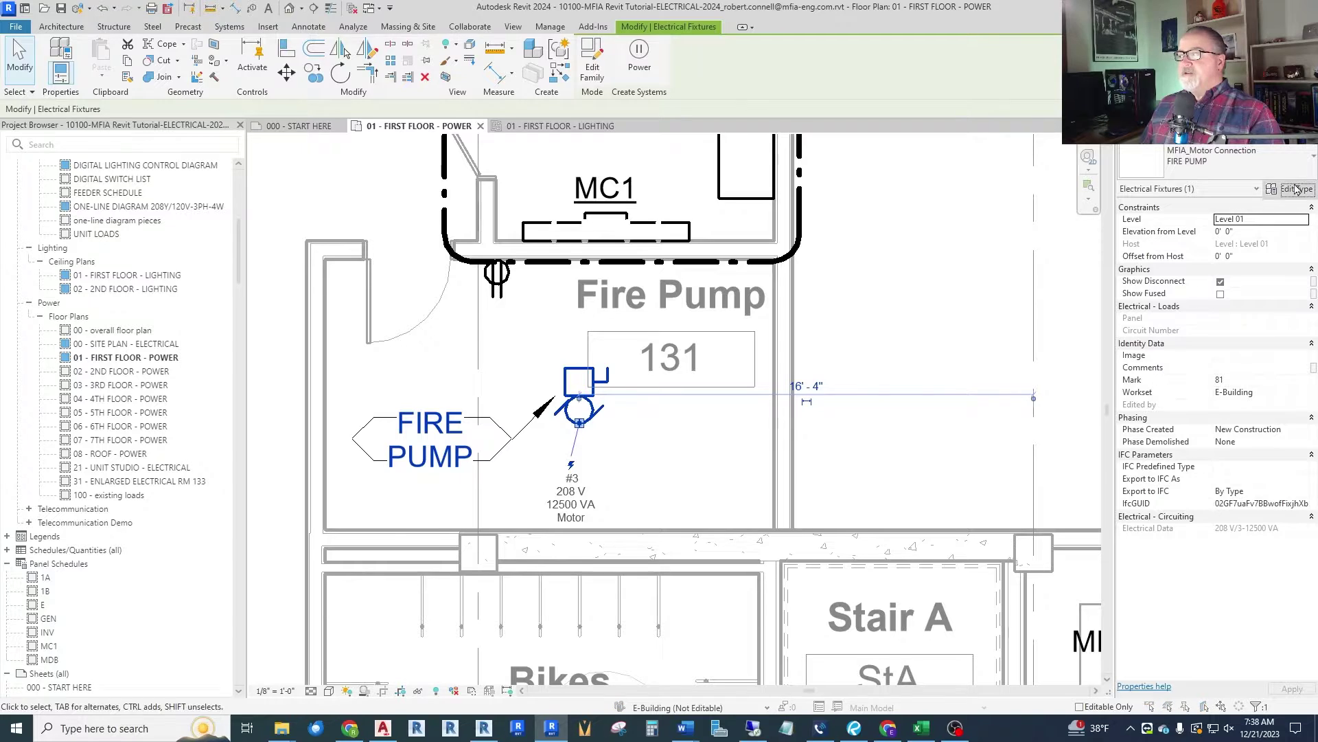
scroll(710, 452, down, 3)
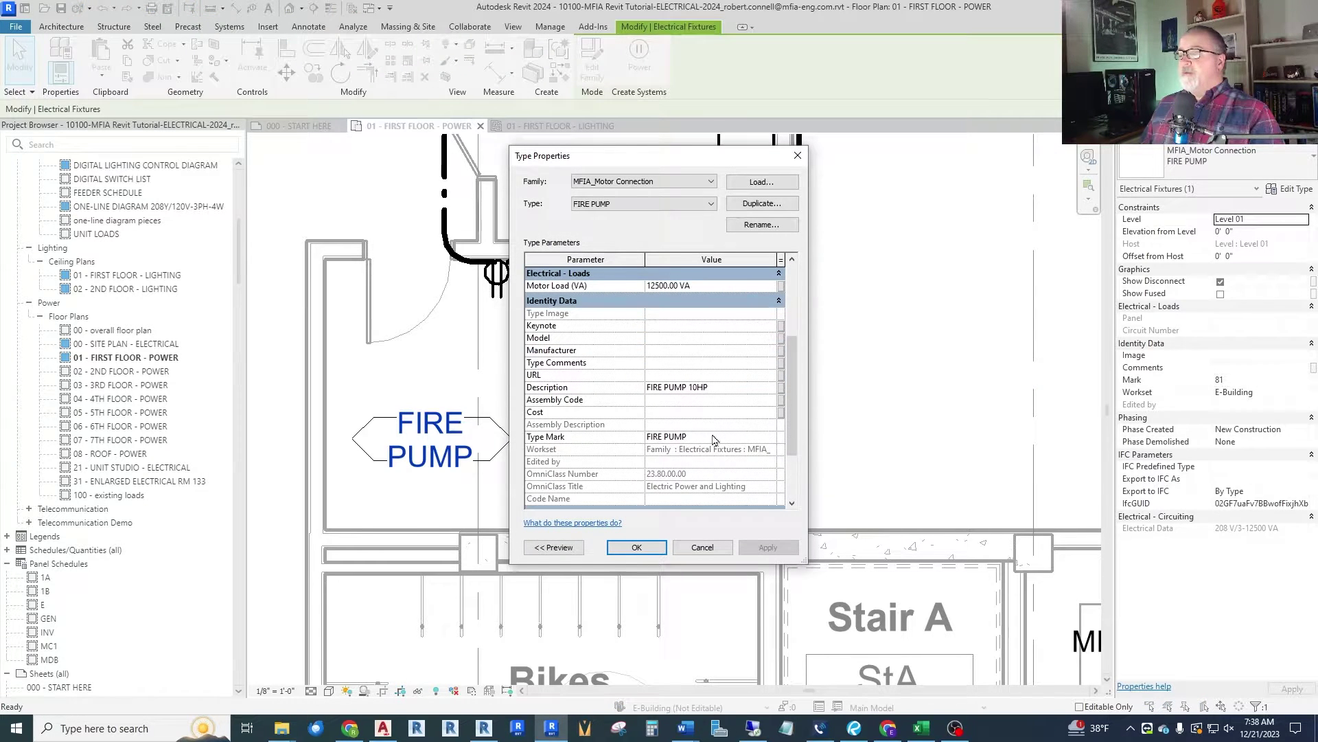
click(714, 437)
click(718, 437)
text(1)
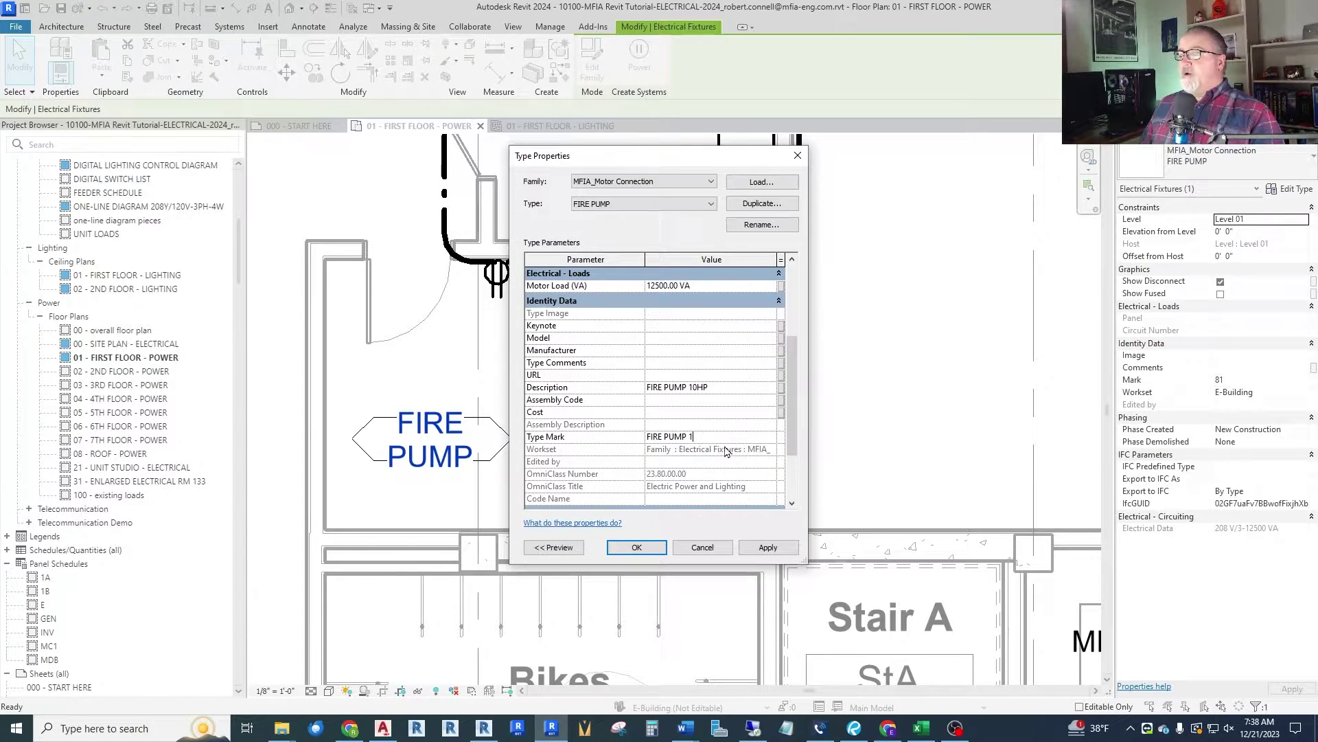
click(636, 547)
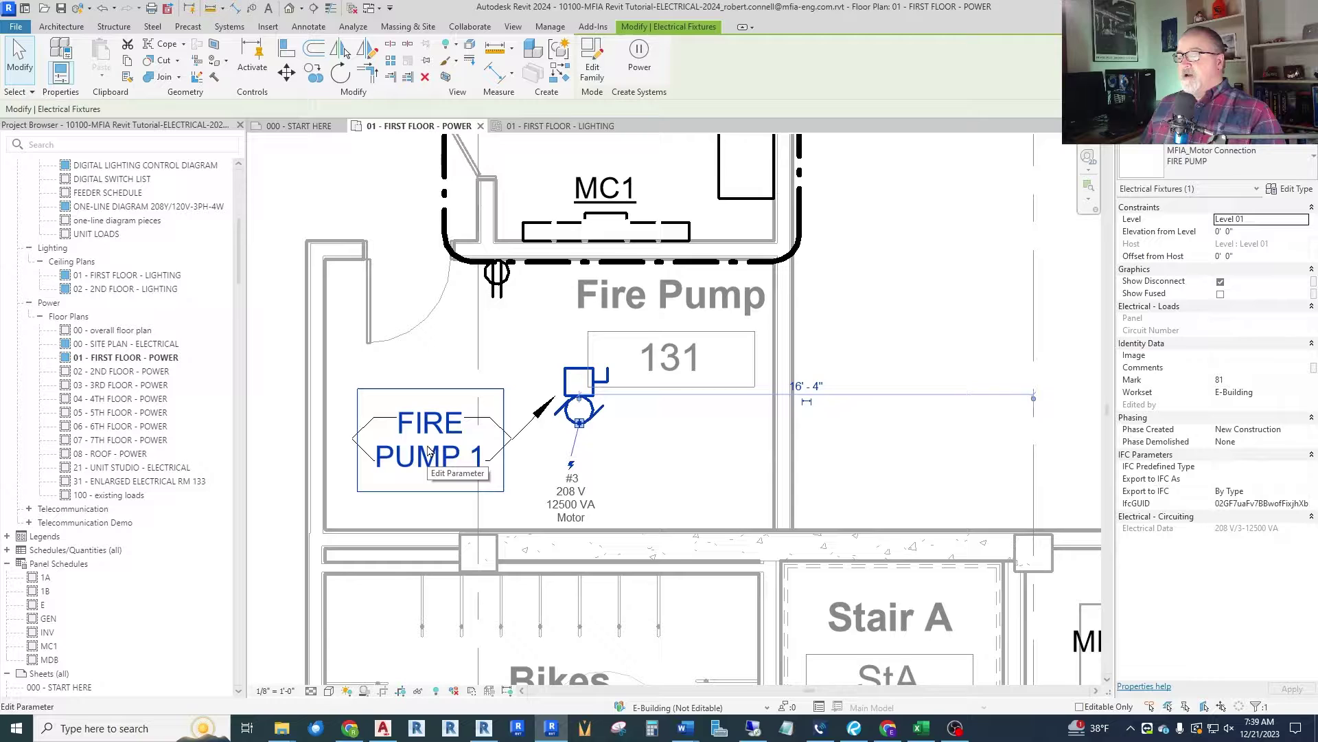
scroll(445, 421, down, 3)
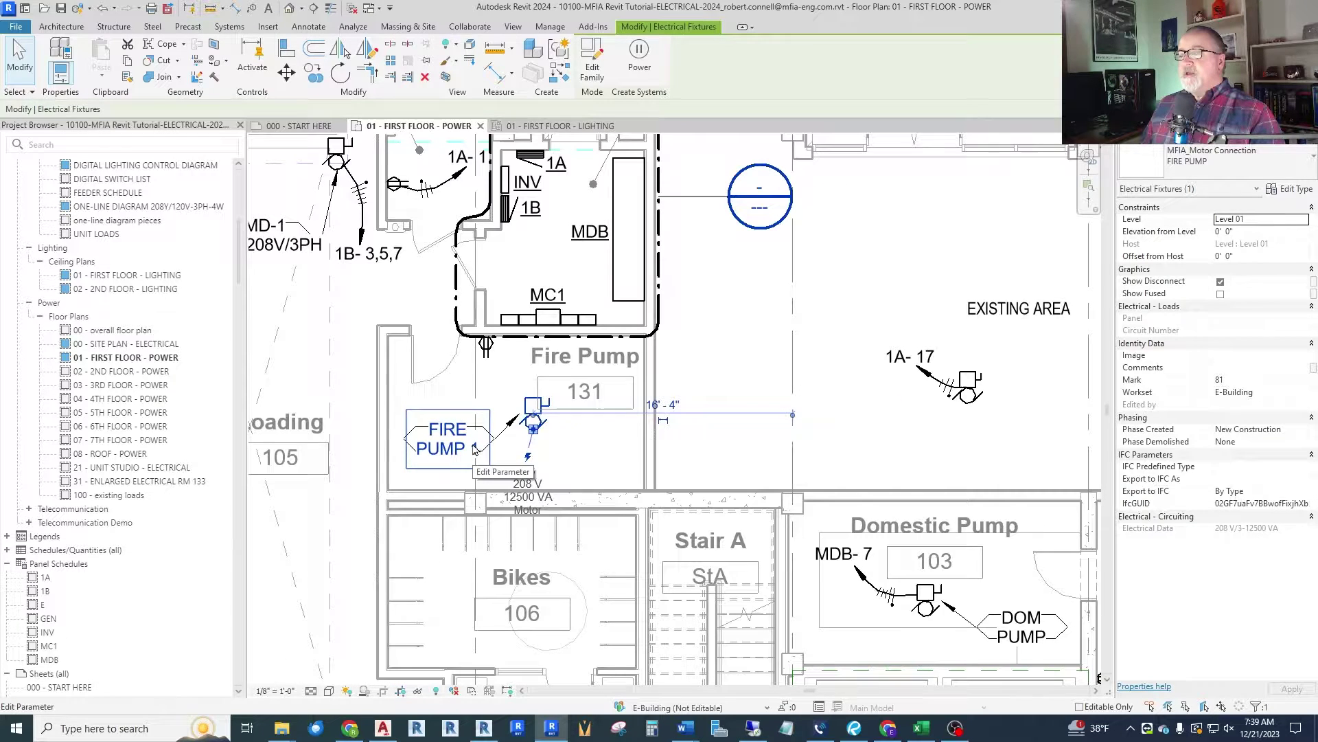
scroll(580, 245, up, 2)
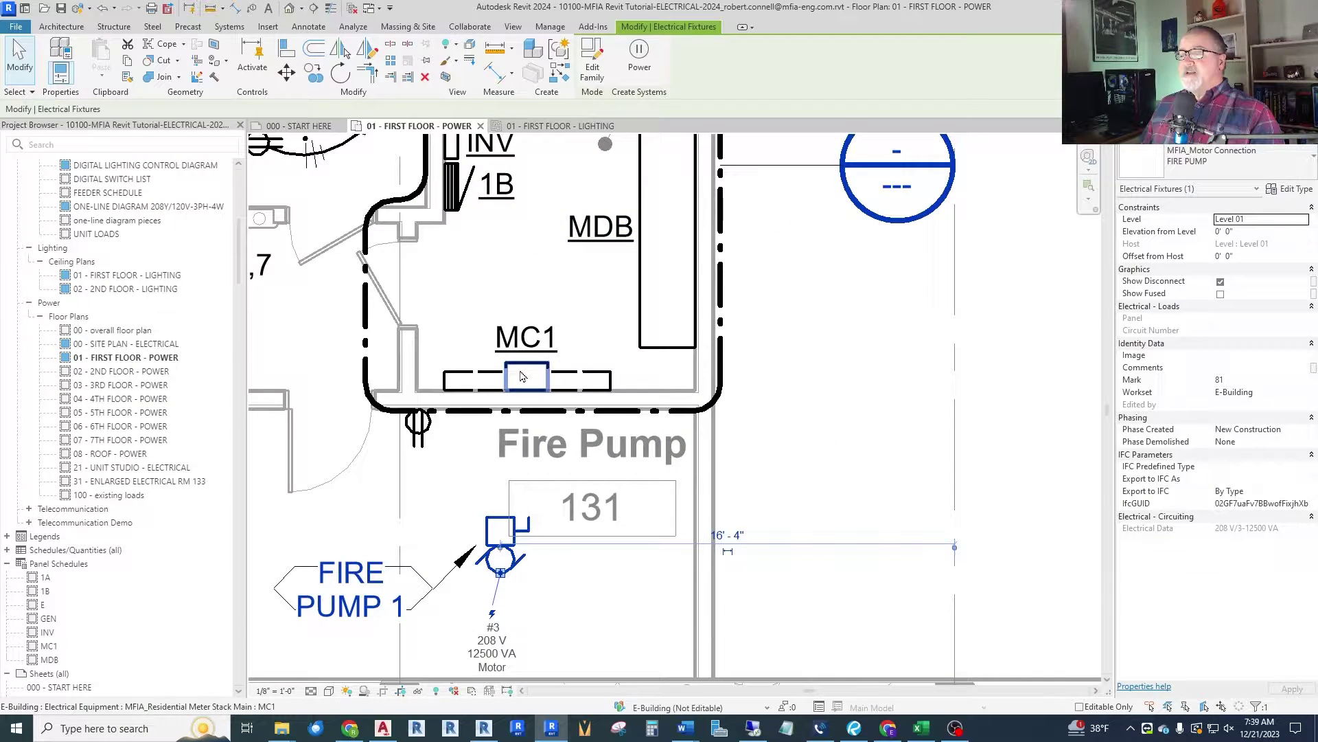
scroll(543, 345, down, 4)
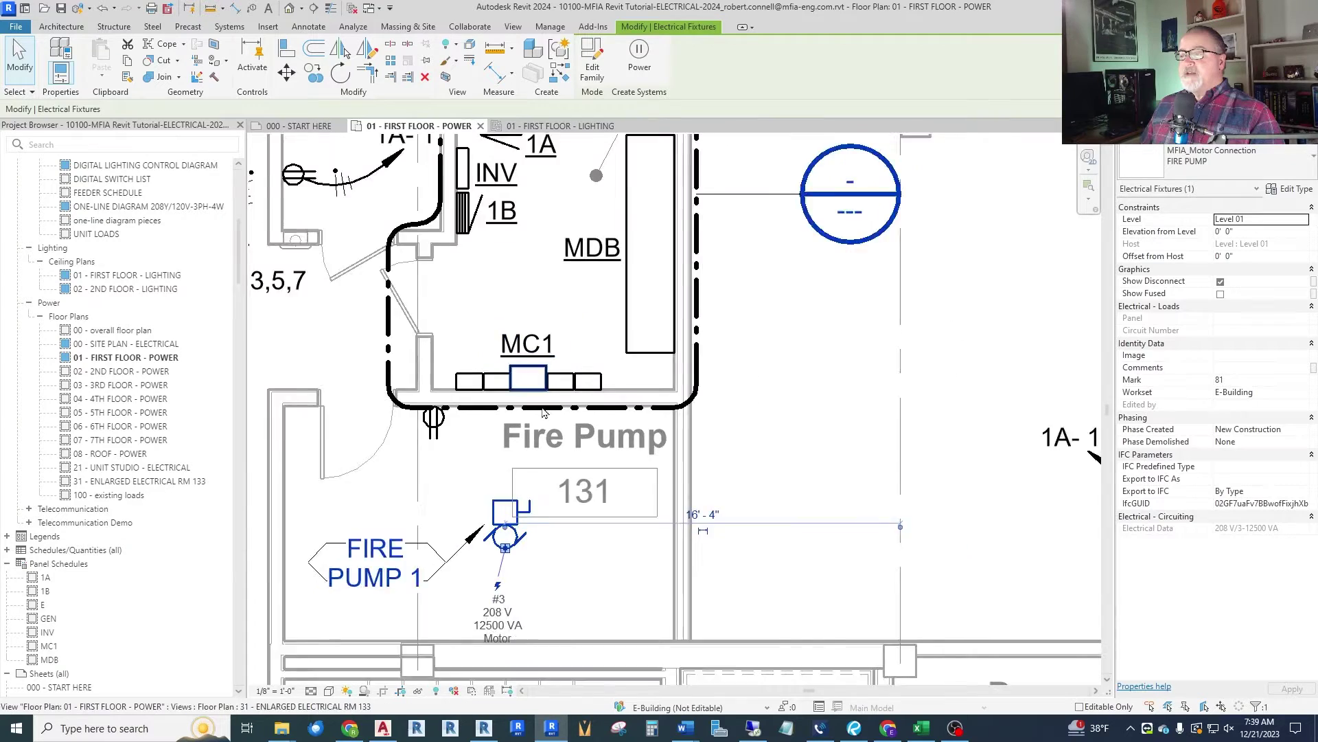
scroll(638, 323, up, 4)
scroll(638, 323, down, 3)
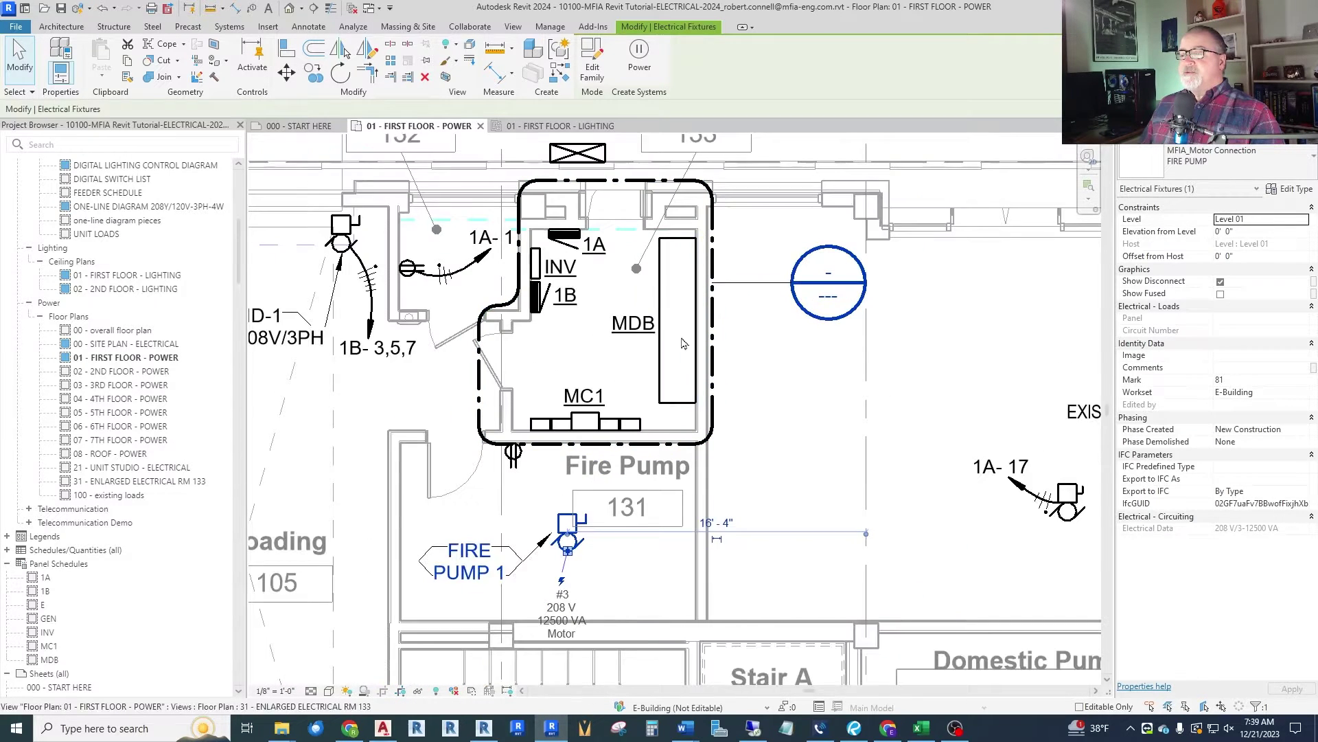
scroll(352, 204, up, 3)
scroll(352, 204, up, 1)
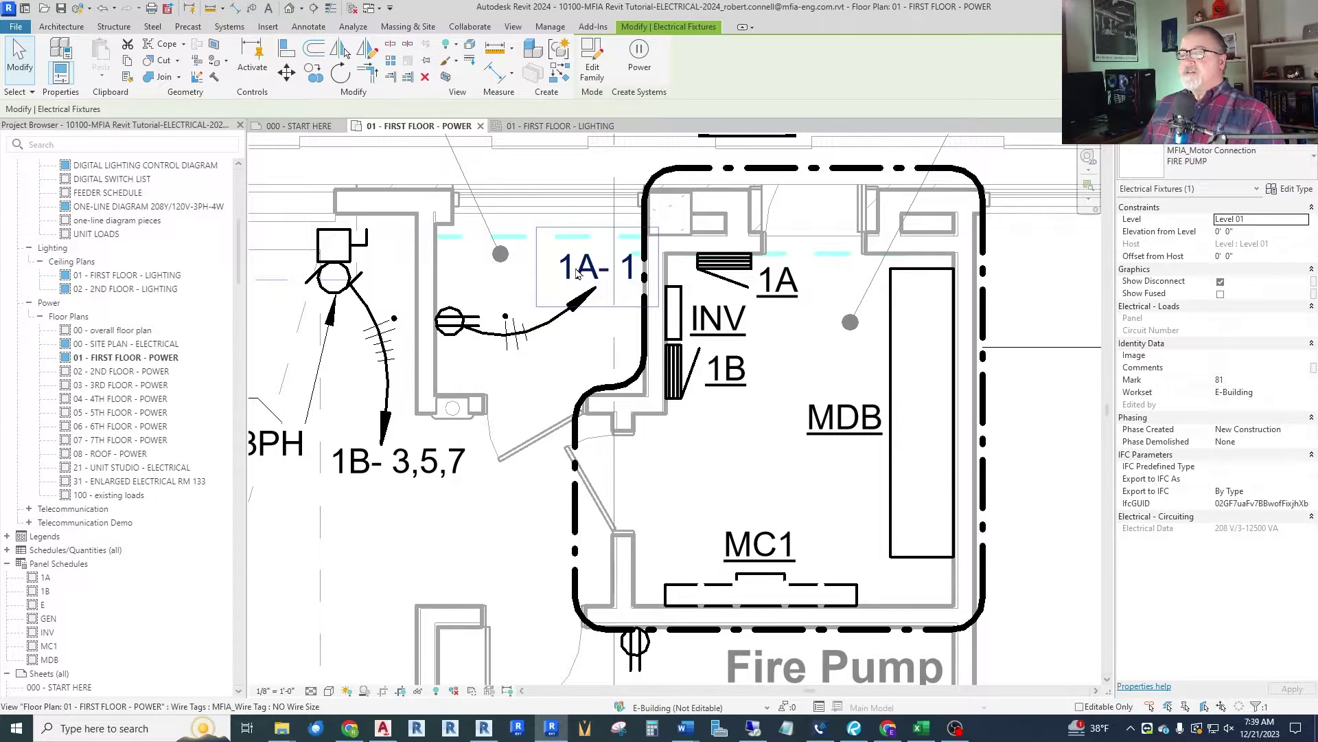
scroll(628, 352, down, 5)
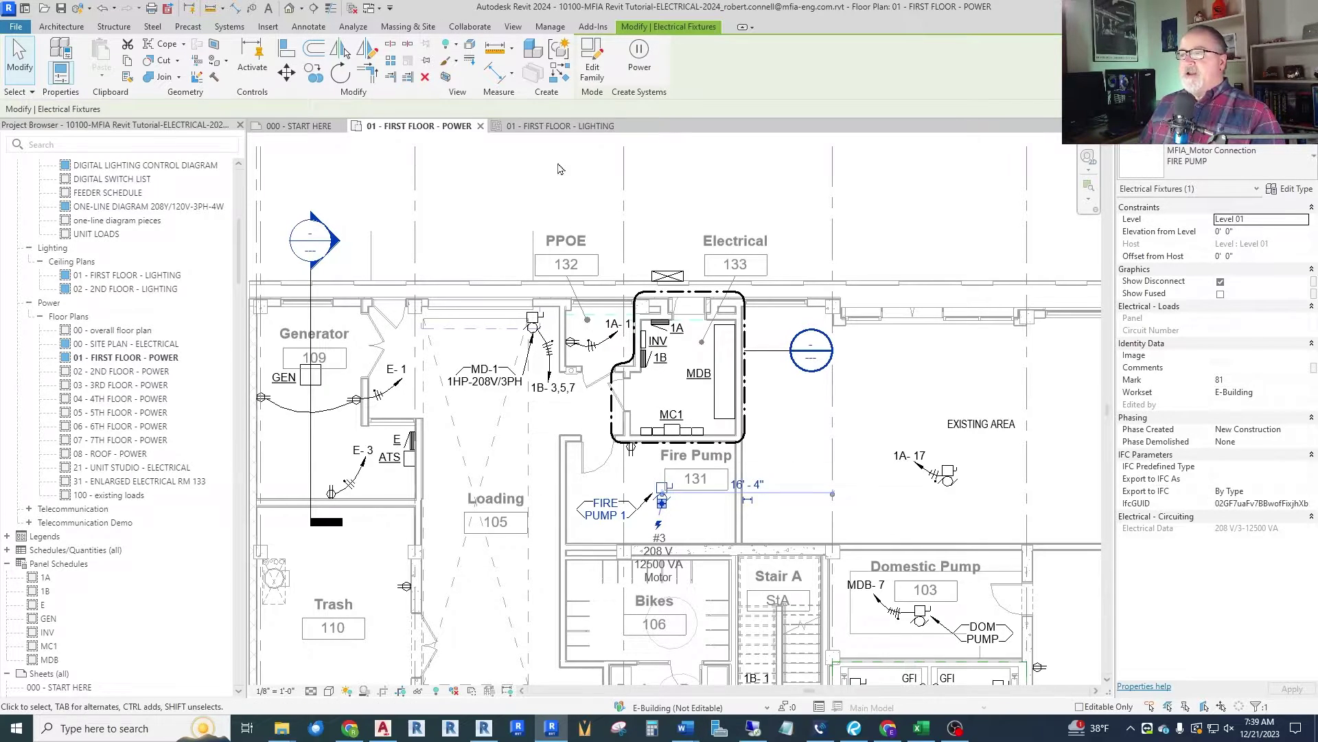
click(549, 127)
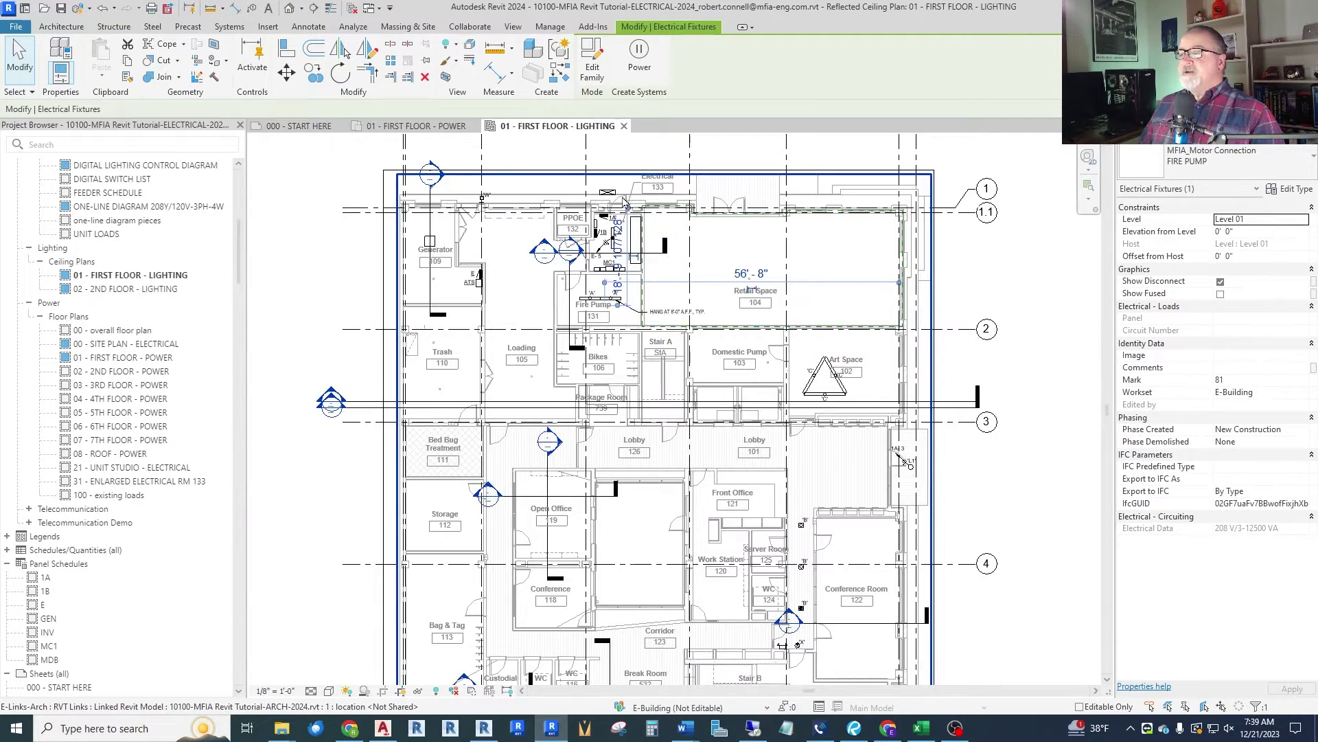
scroll(618, 219, up, 5)
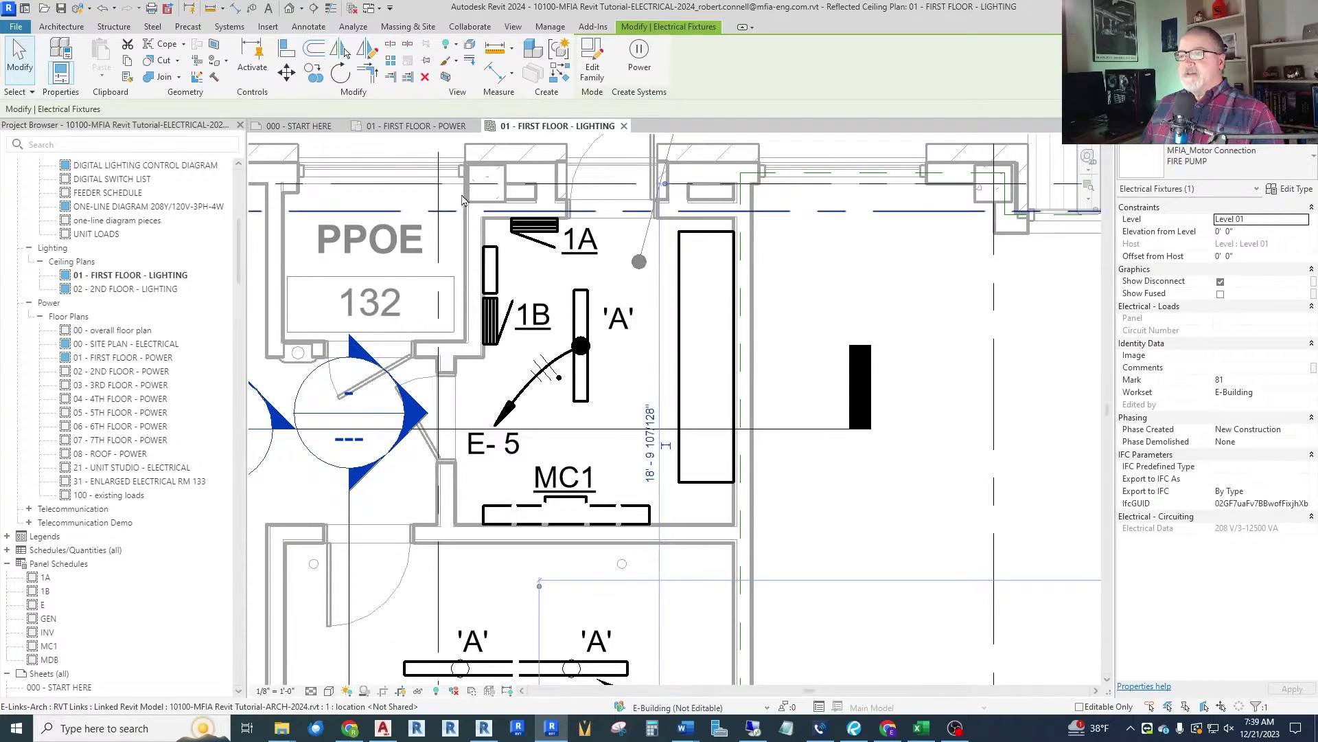
key(ctrl+Tab)
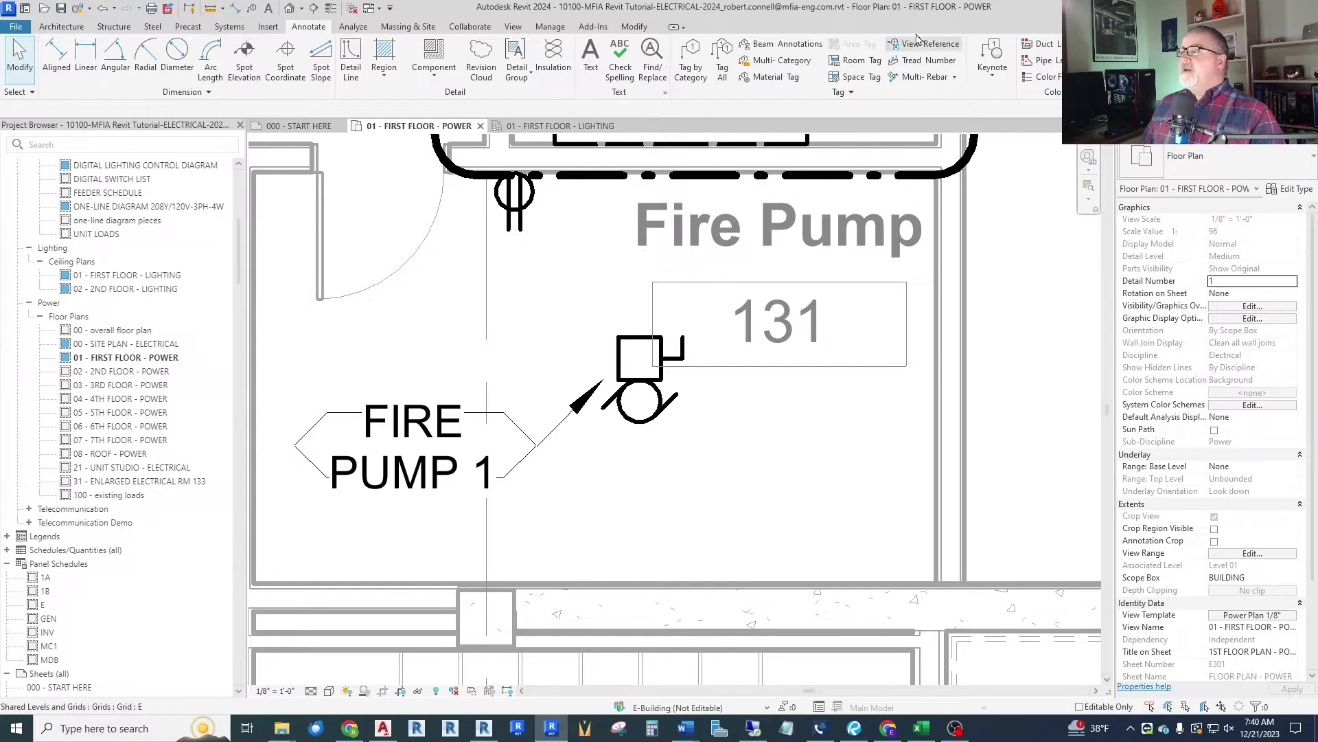
Assign Electrical Device Circuit Tag to the Electrical Fixtures category in Loaded Tags And Symbols.
click(850, 92)
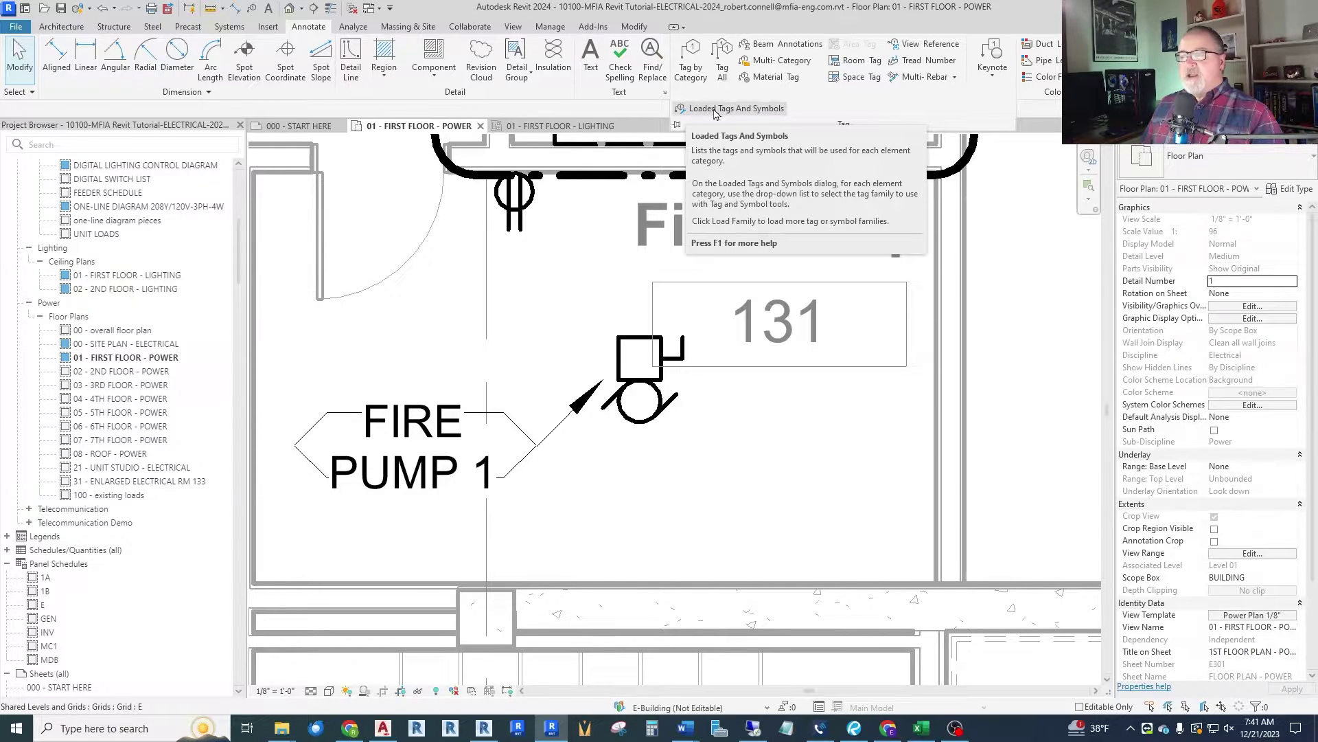
click(716, 113)
scroll(561, 364, down, 5)
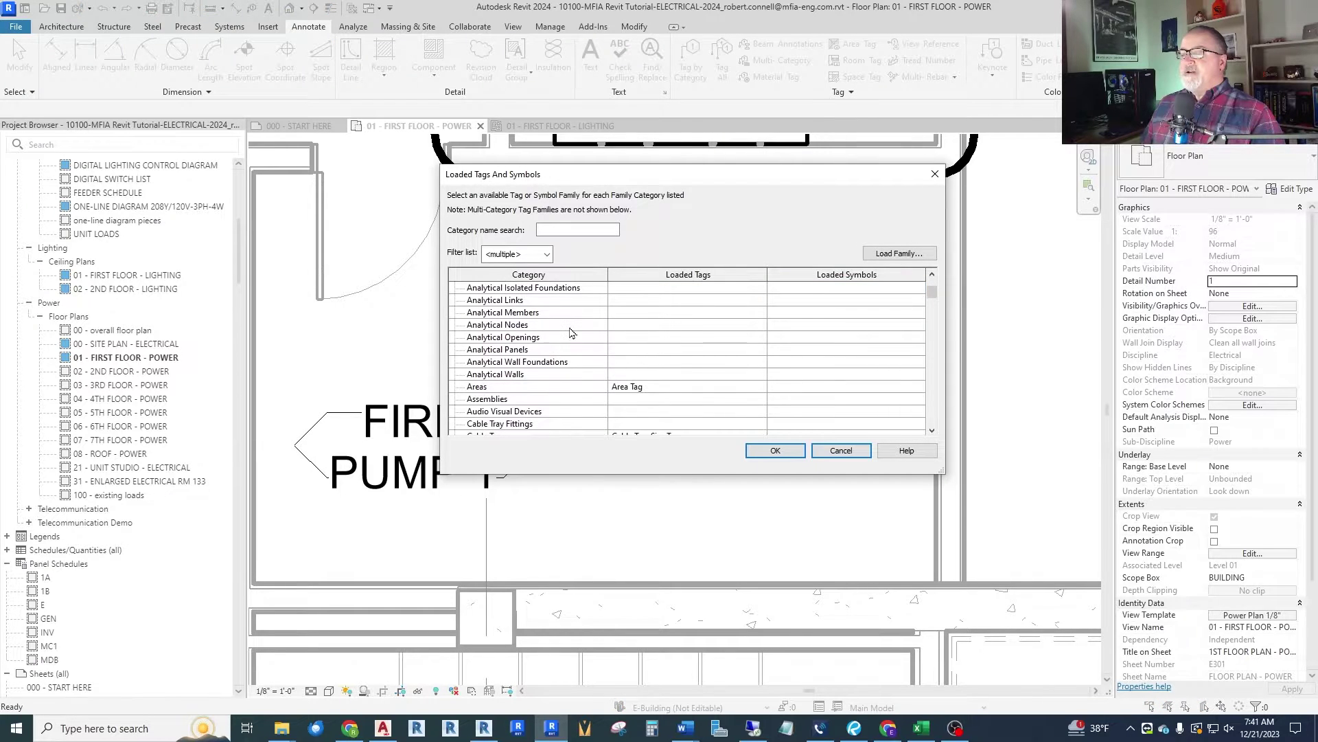
scroll(561, 364, down, 7)
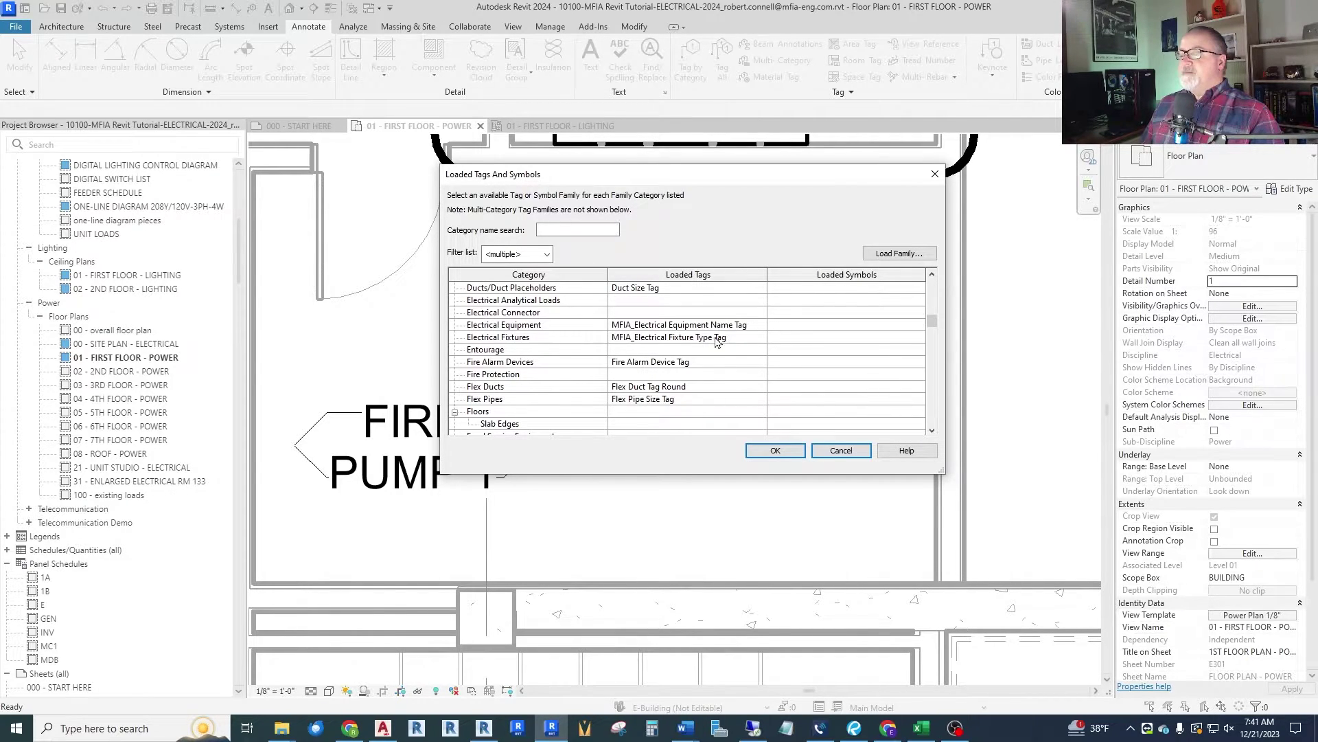
click(762, 337)
click(760, 338)
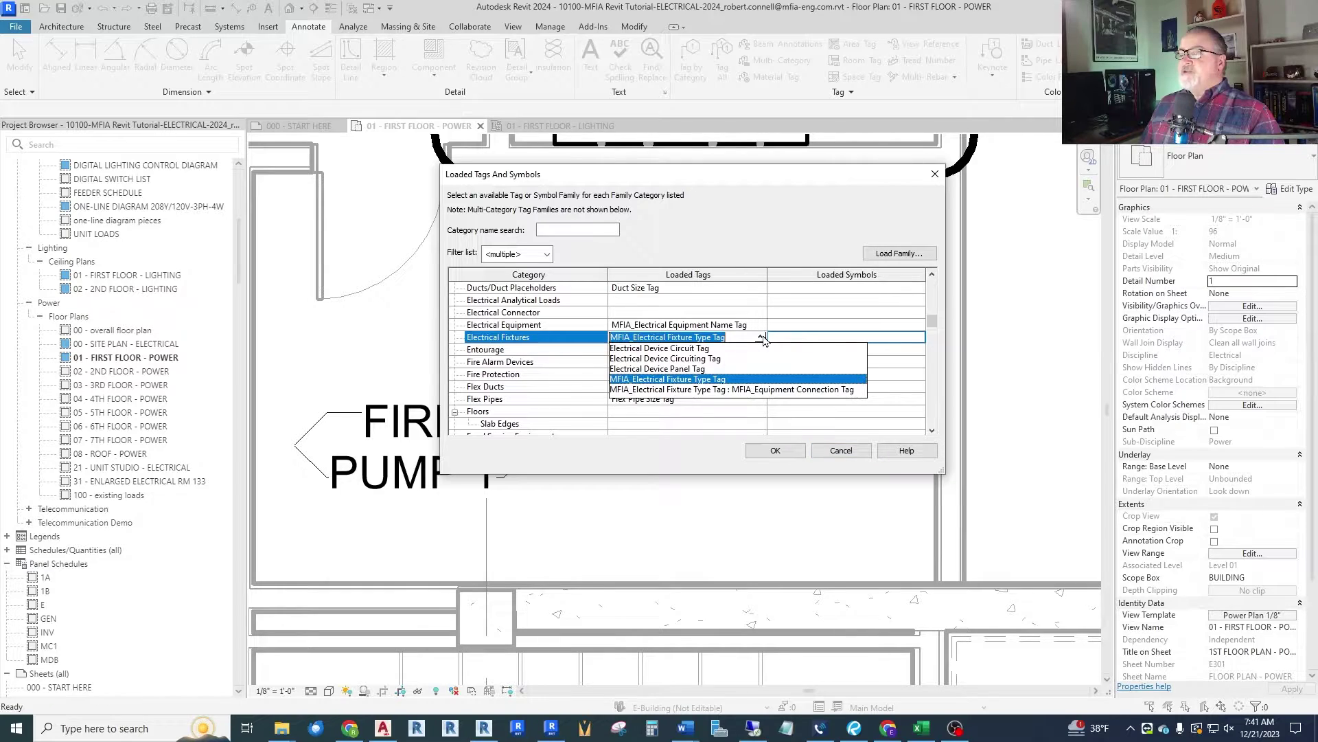
click(667, 350)
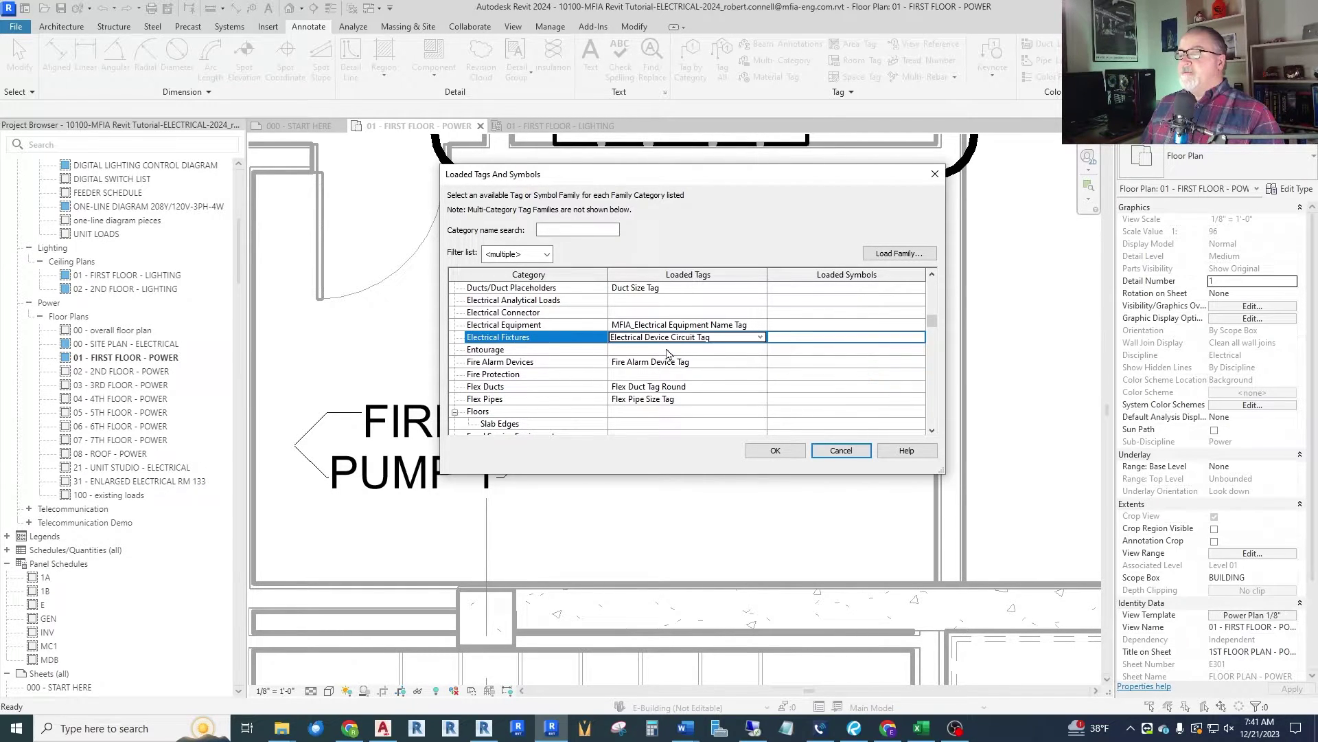
click(775, 451)
scroll(615, 228, down, 3)
scroll(614, 227, up, 4)
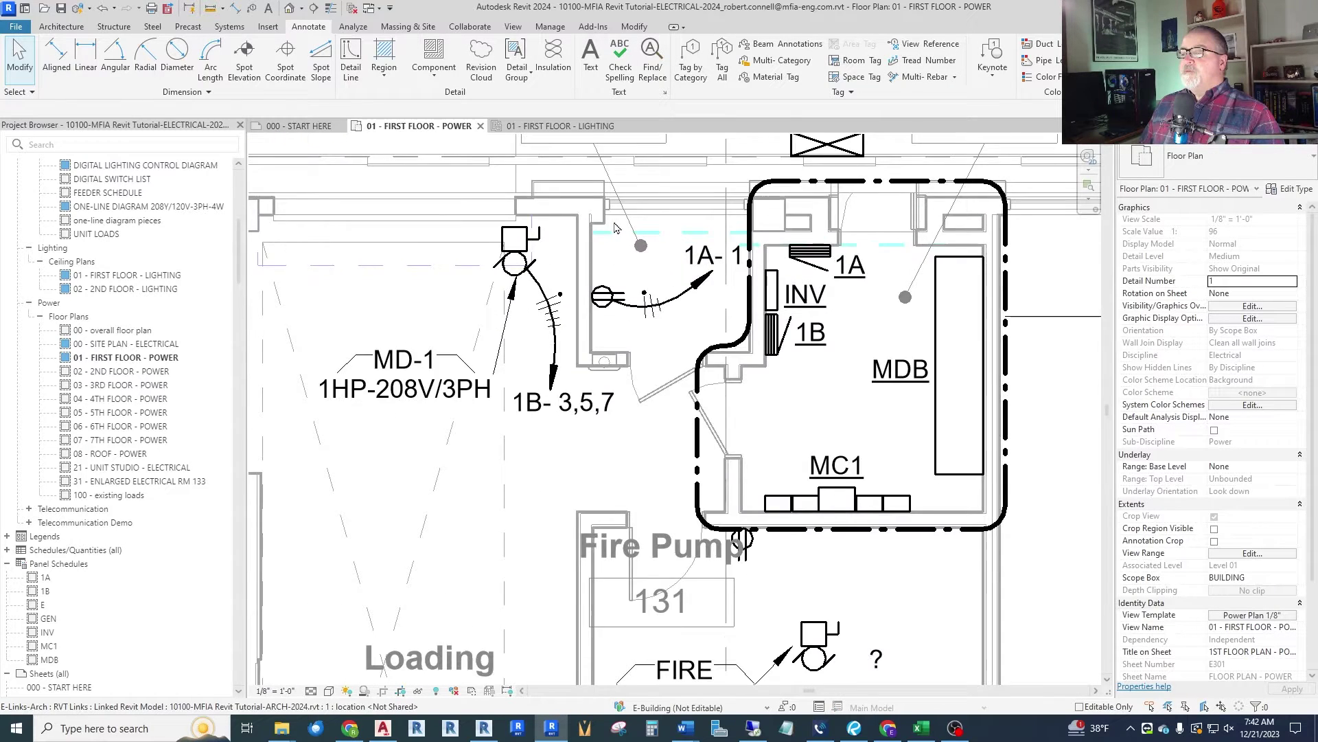
scroll(615, 228, up, 1)
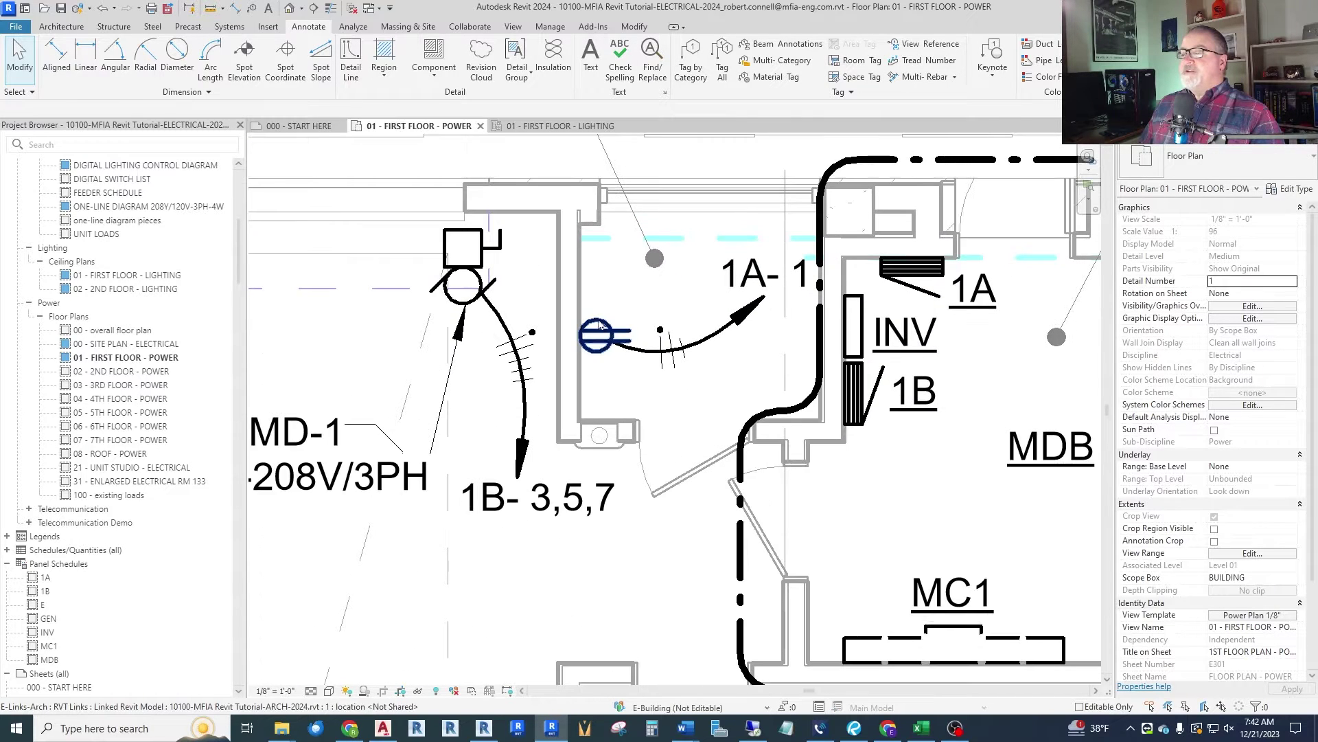
click(254, 10)
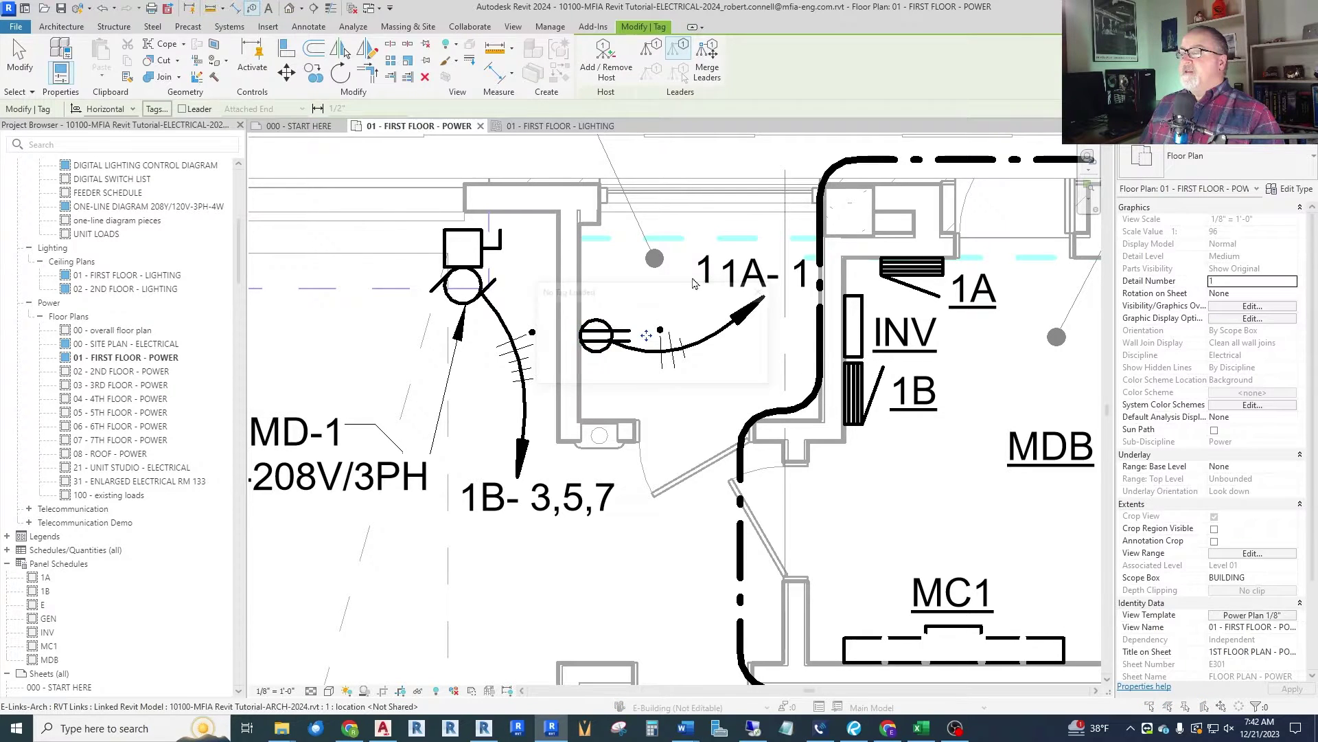
click(658, 327)
click(743, 372)
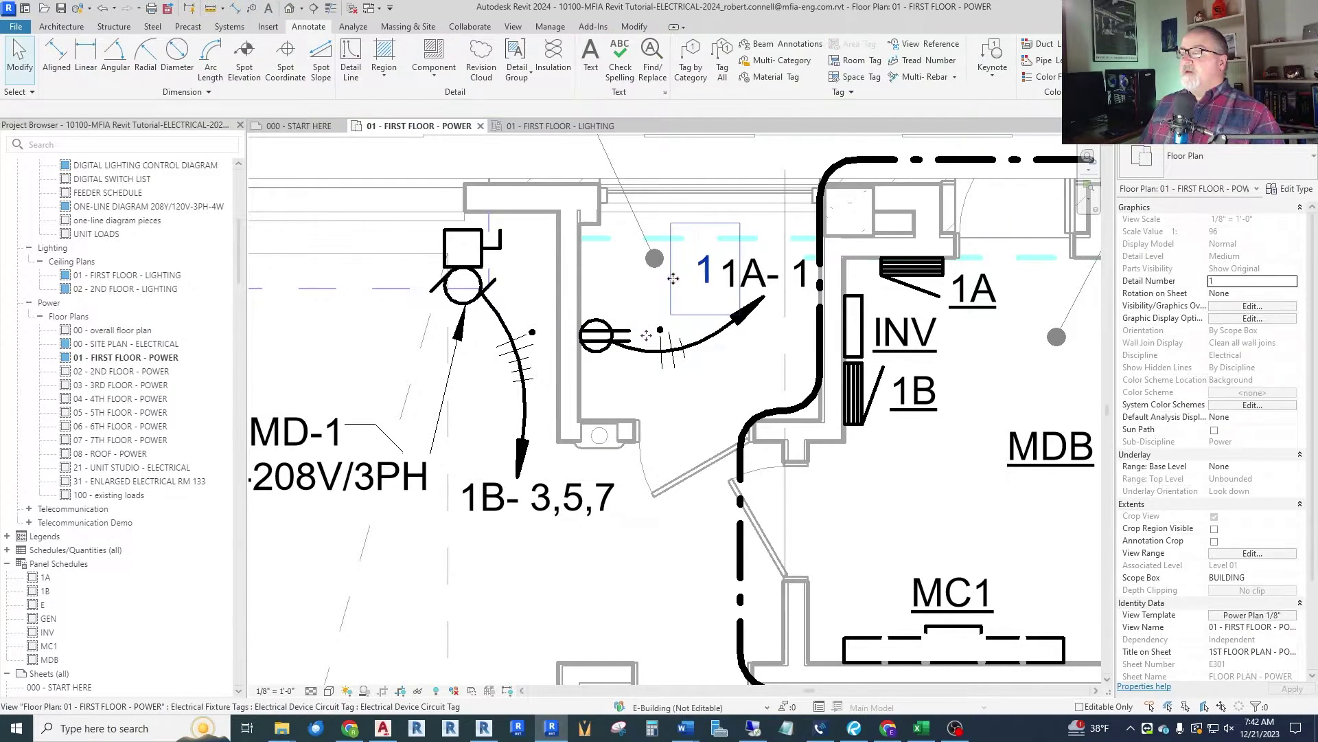
mouse_move(705, 270)
mouse_down()
mouse_move(607, 300)
mouse_move(616, 289)
mouse_up()
key(Escape)
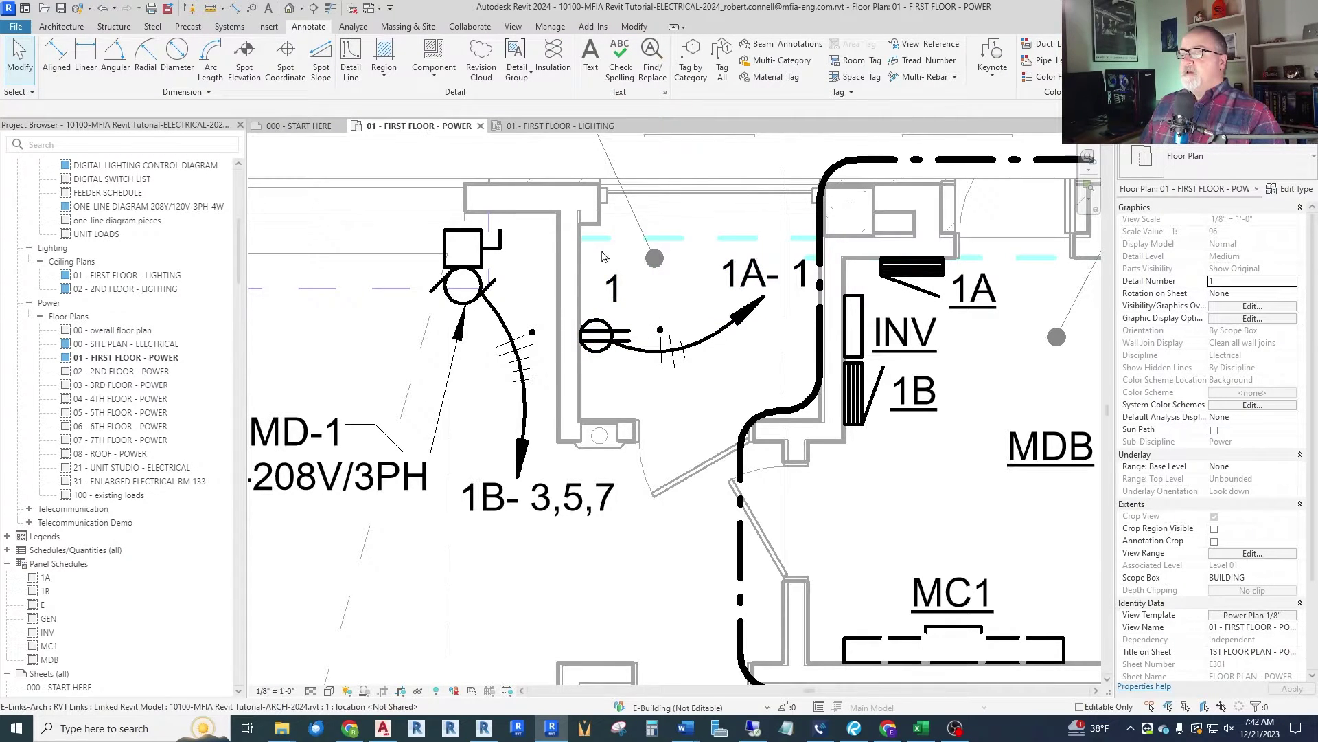
scroll(637, 281, down, 2)
scroll(686, 245, down, 1)
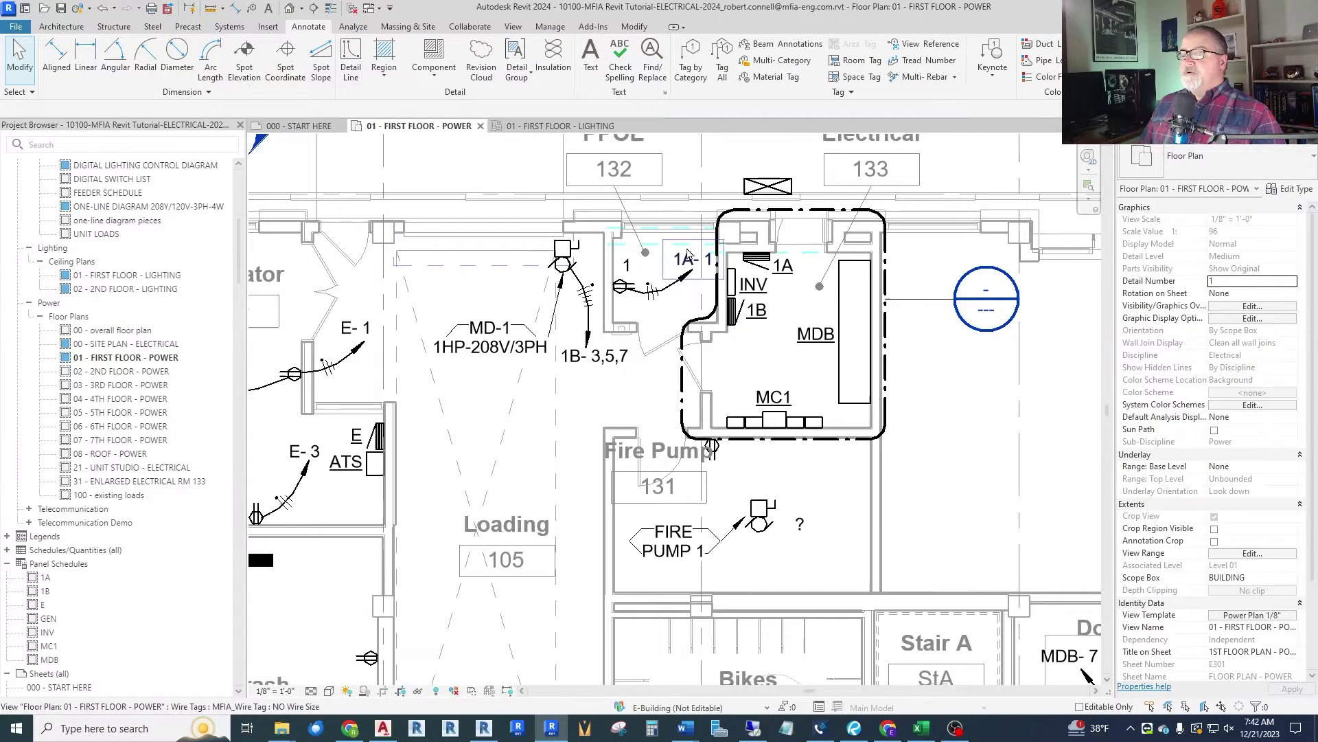
scroll(635, 273, up, 3)
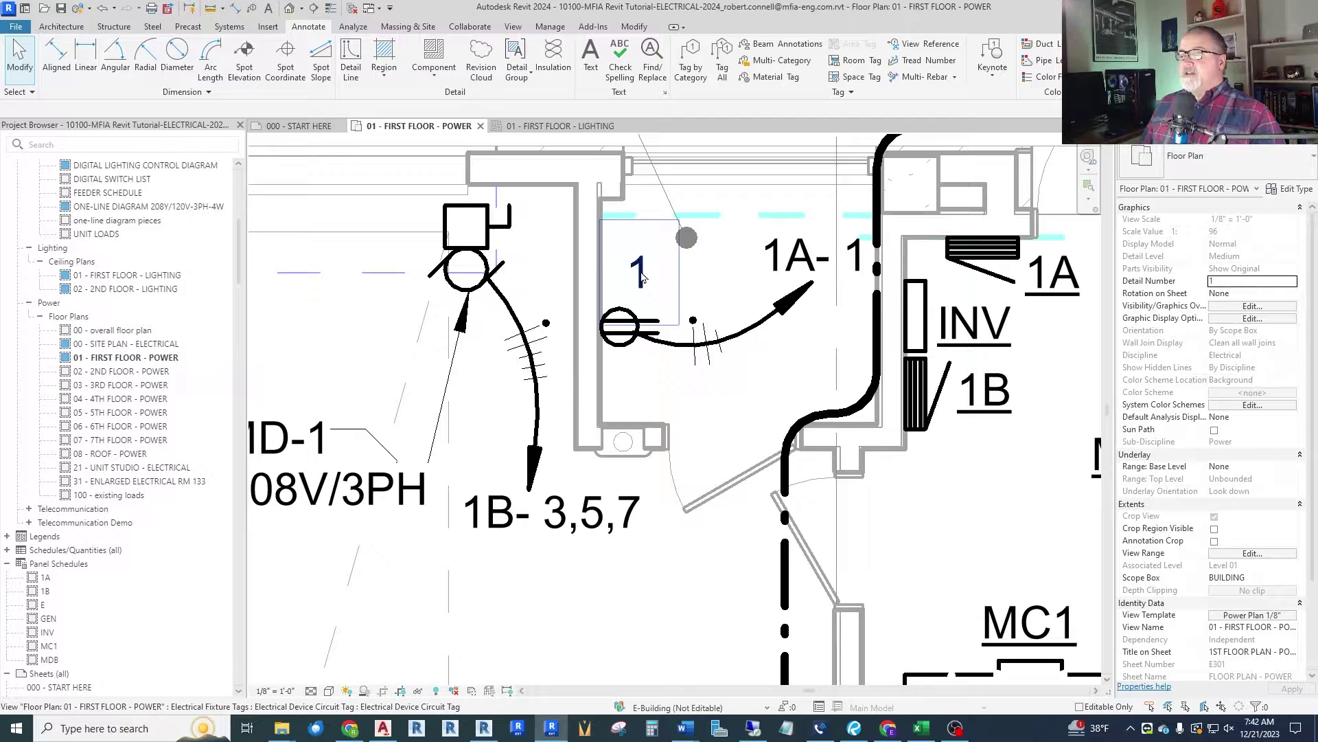
scroll(625, 285, down, 3)
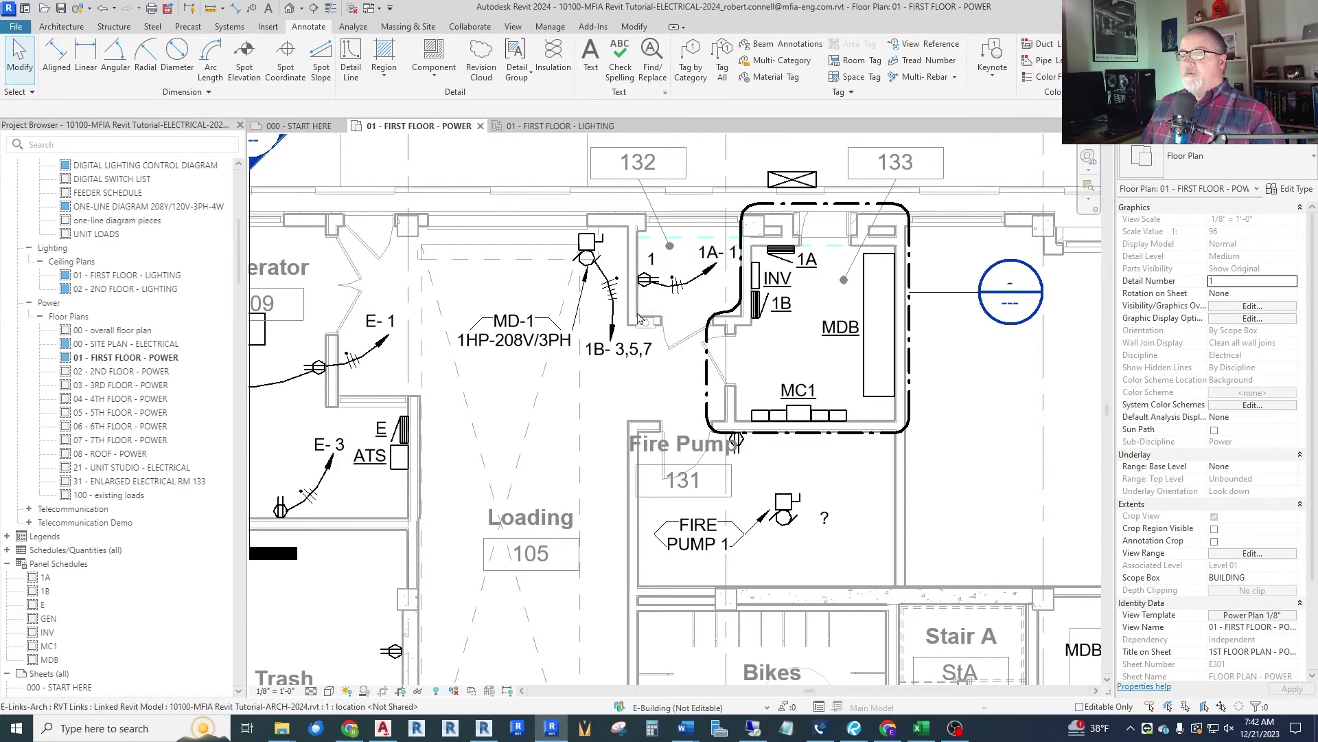
scroll(642, 282, up, 2)
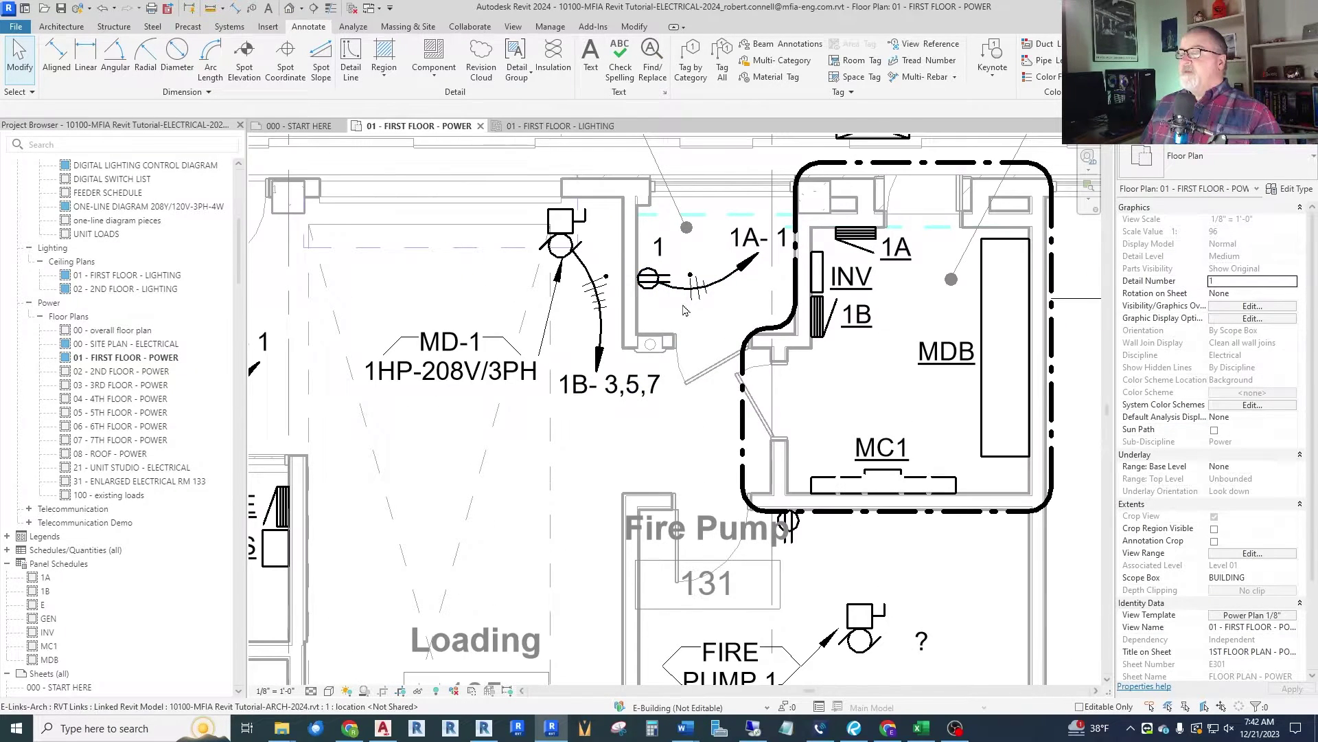
scroll(689, 313, up, 1)
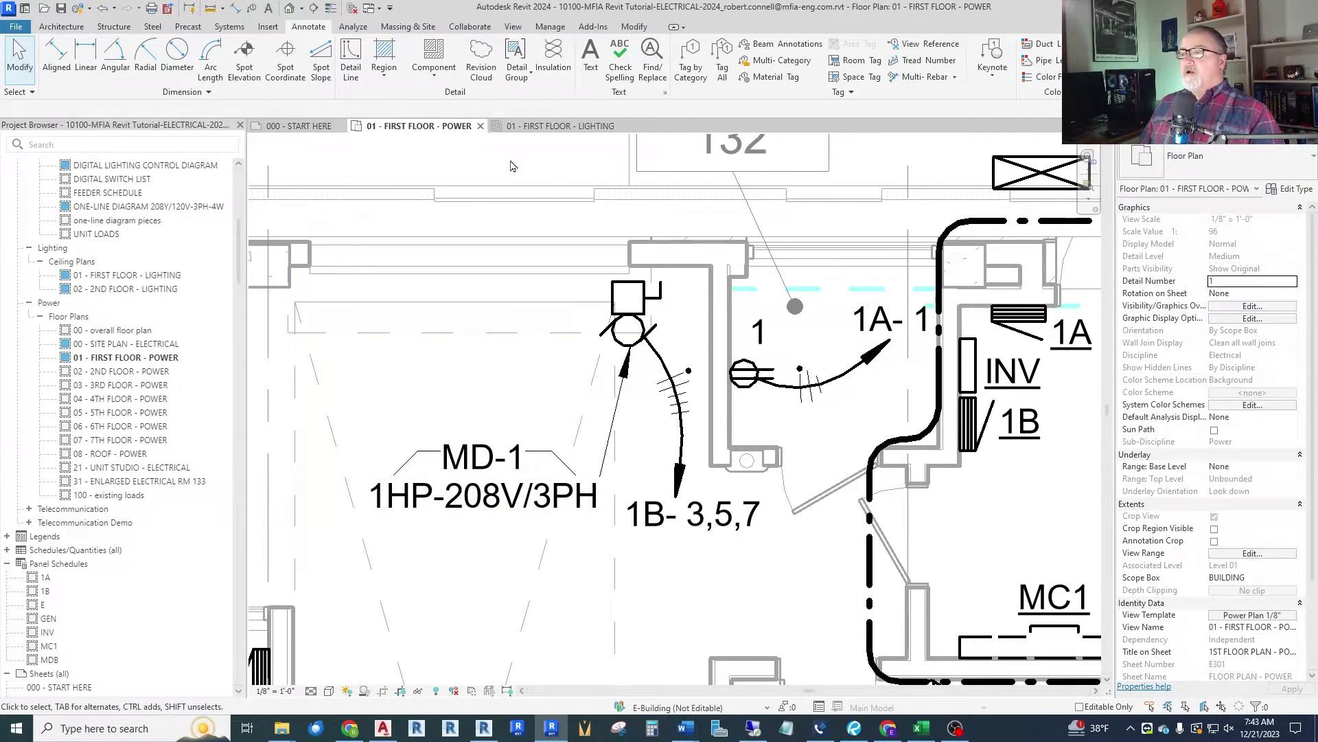
Tag the MD-1 fixture by category and move its 3,5,7 circuit tag to the left.
click(253, 12)
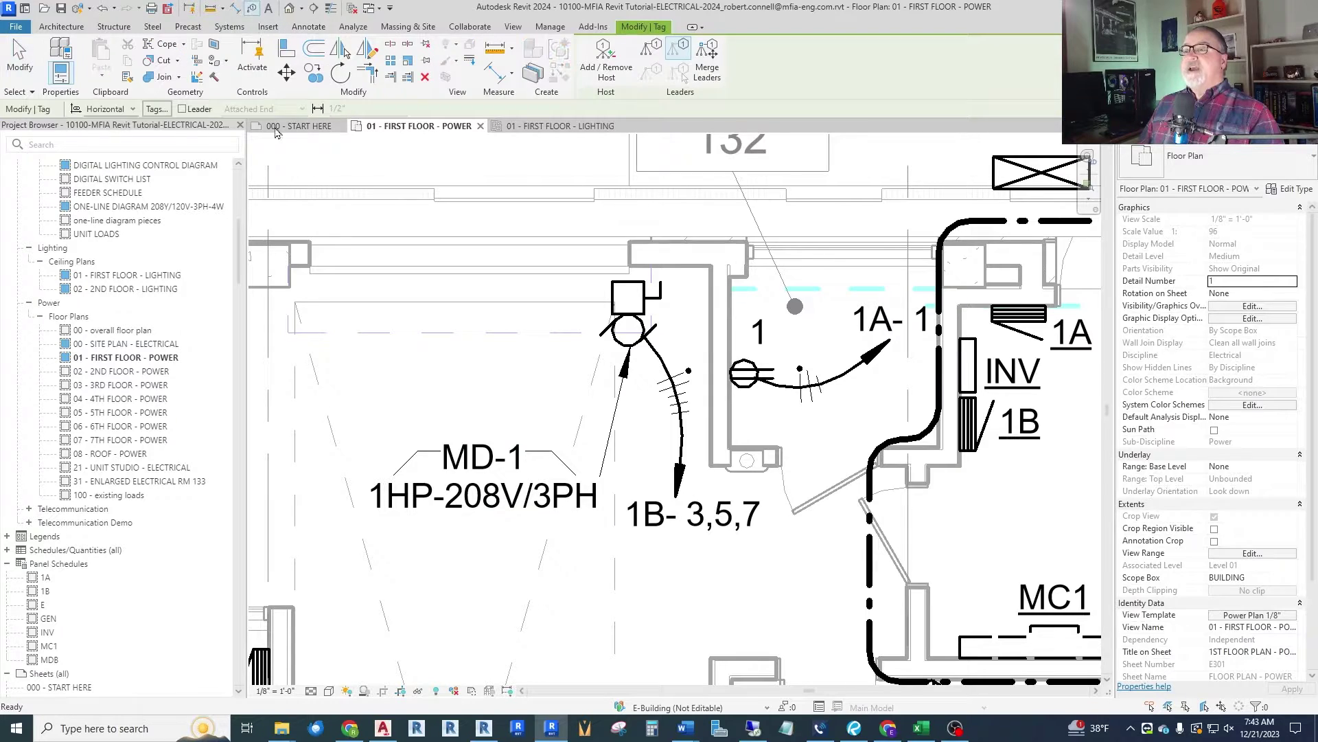
click(748, 265)
key(Escape)
key(Escape)
drag(748, 268, 544, 337)
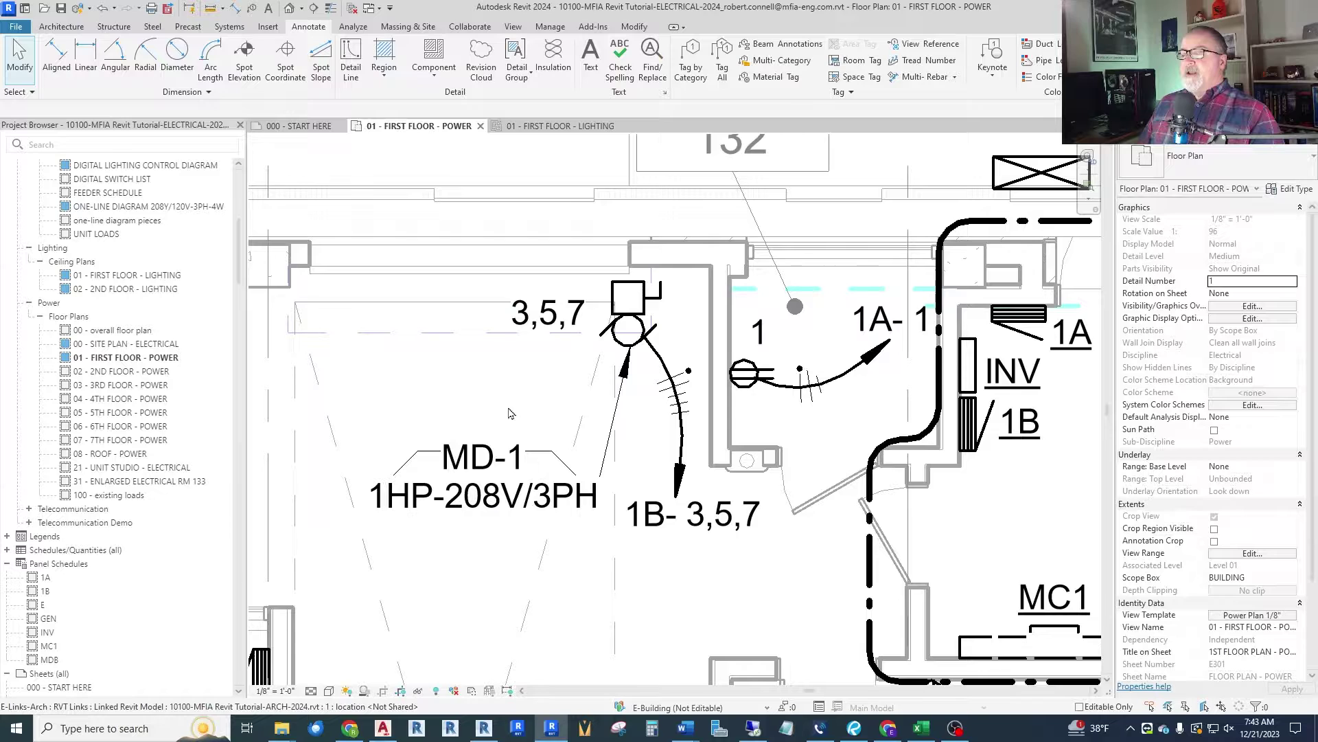
Delete the MD-1 1HP-208V/3PH description tag, then retry tagging the fixture and cancel.
click(481, 474)
key(Delete)
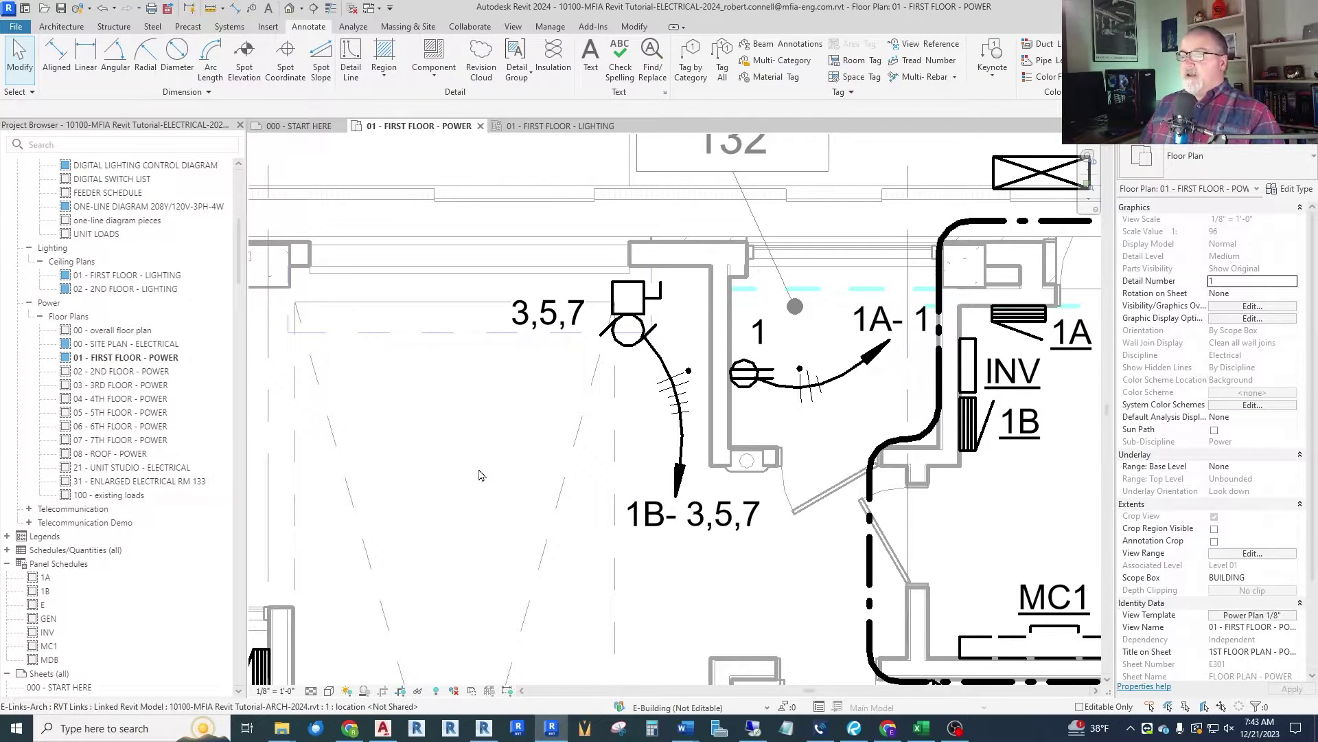
click(252, 8)
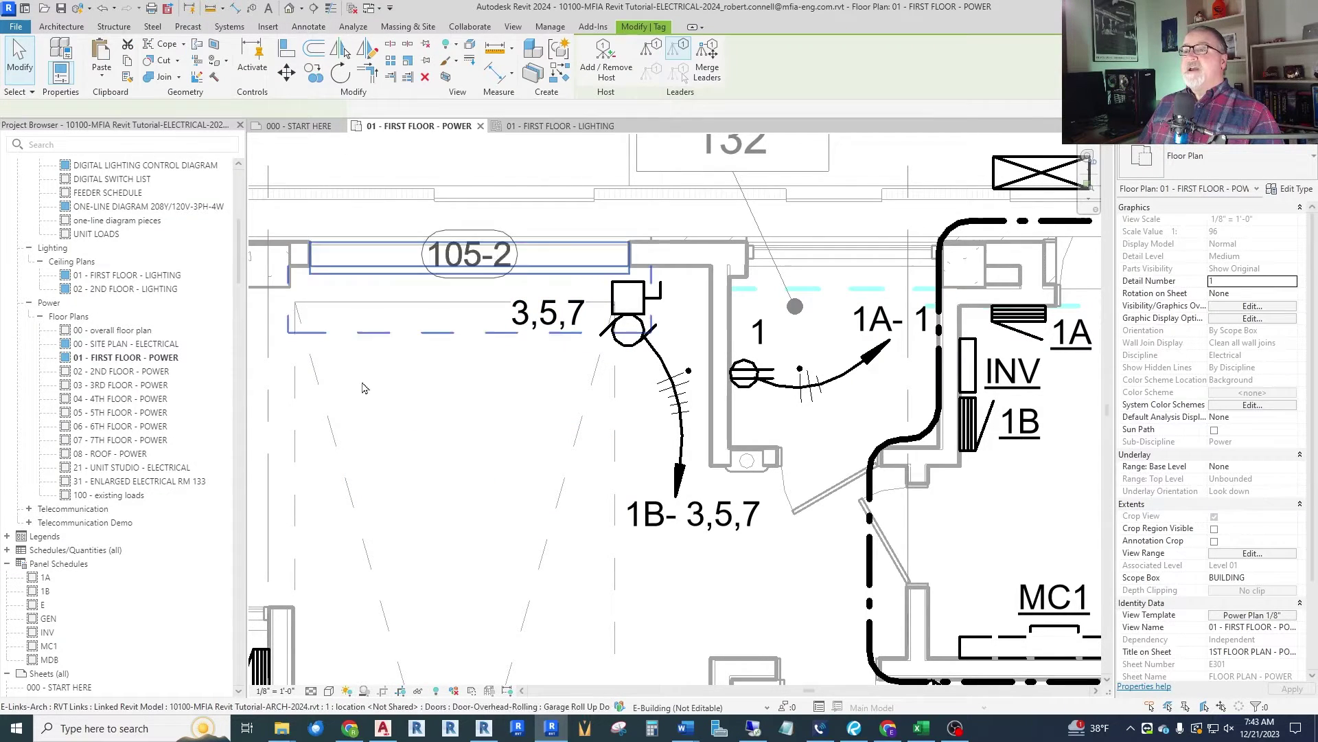
click(620, 340)
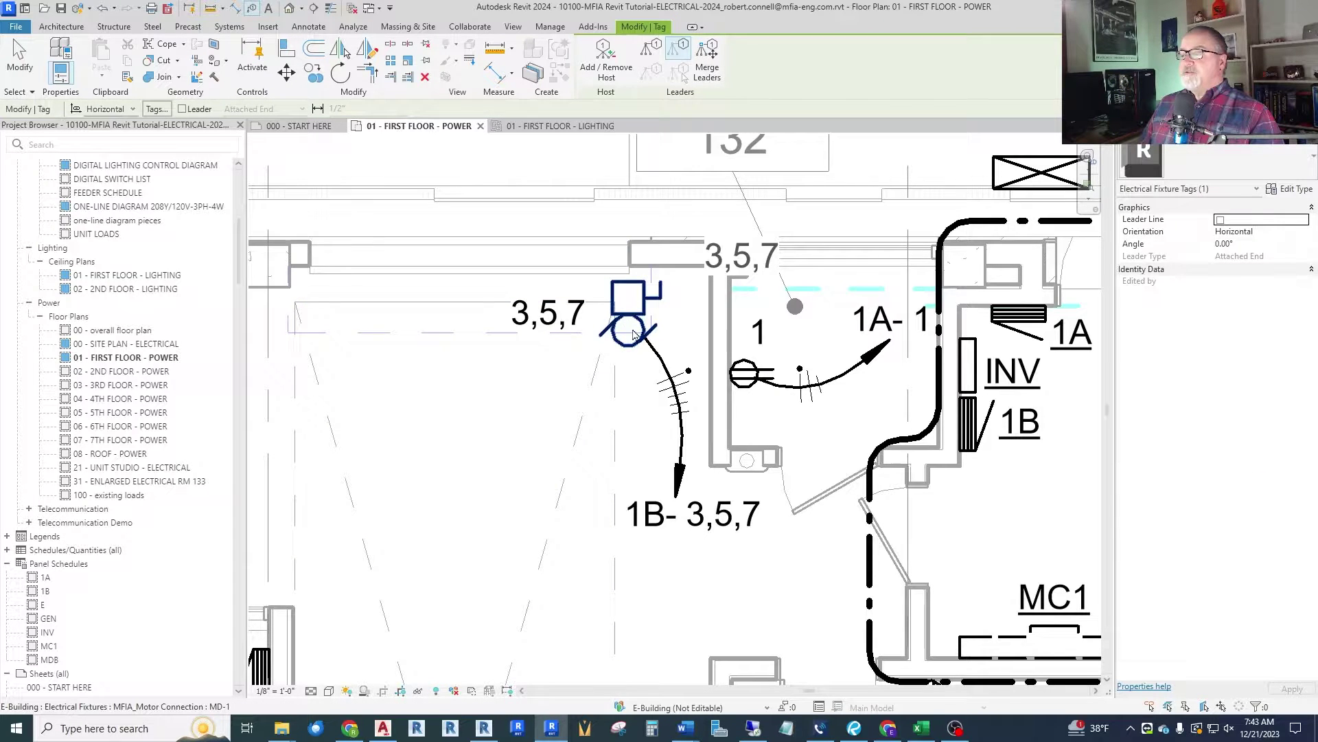
scroll(628, 329, down, 4)
scroll(607, 305, up, 3)
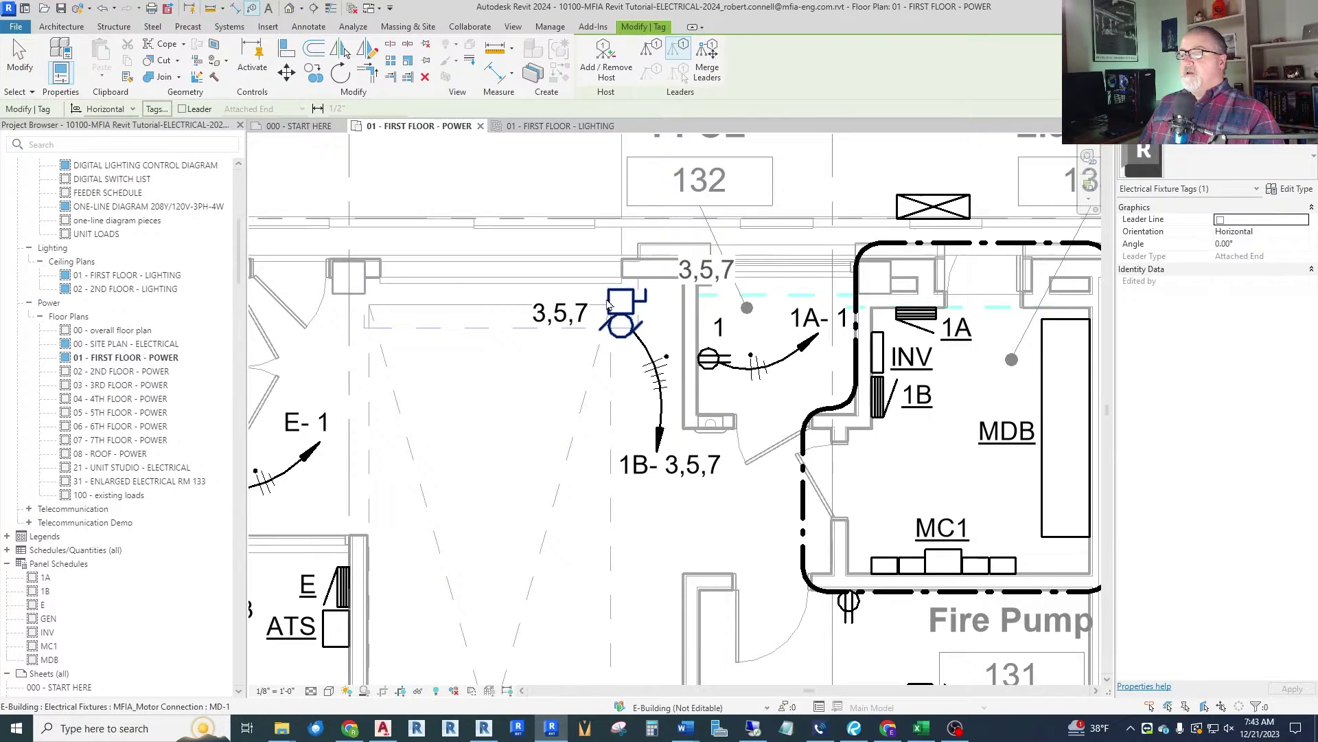
key(Escape)
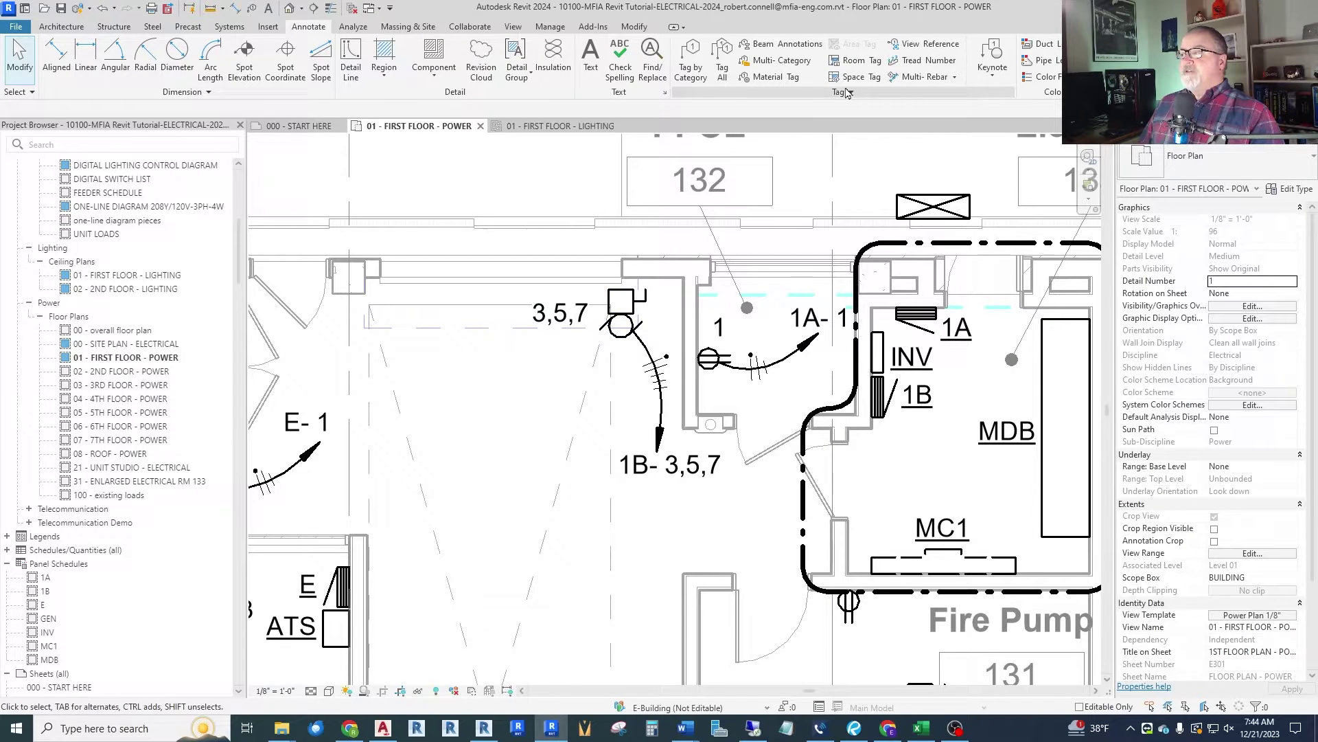
Switch the Electrical Fixtures loaded tag from Electrical Device Circuit Tag to MFIA_Electrical Fixture Type Tag.
click(846, 92)
click(731, 109)
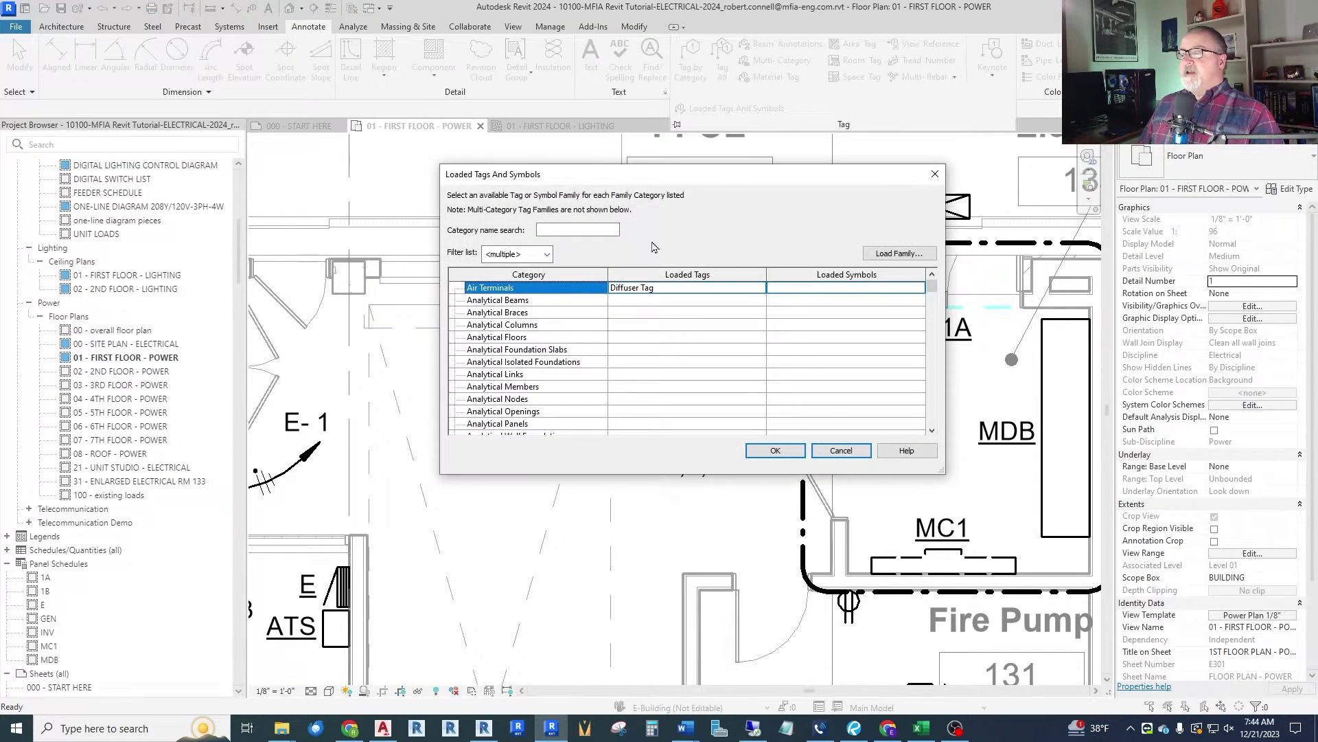
scroll(557, 396, down, 10)
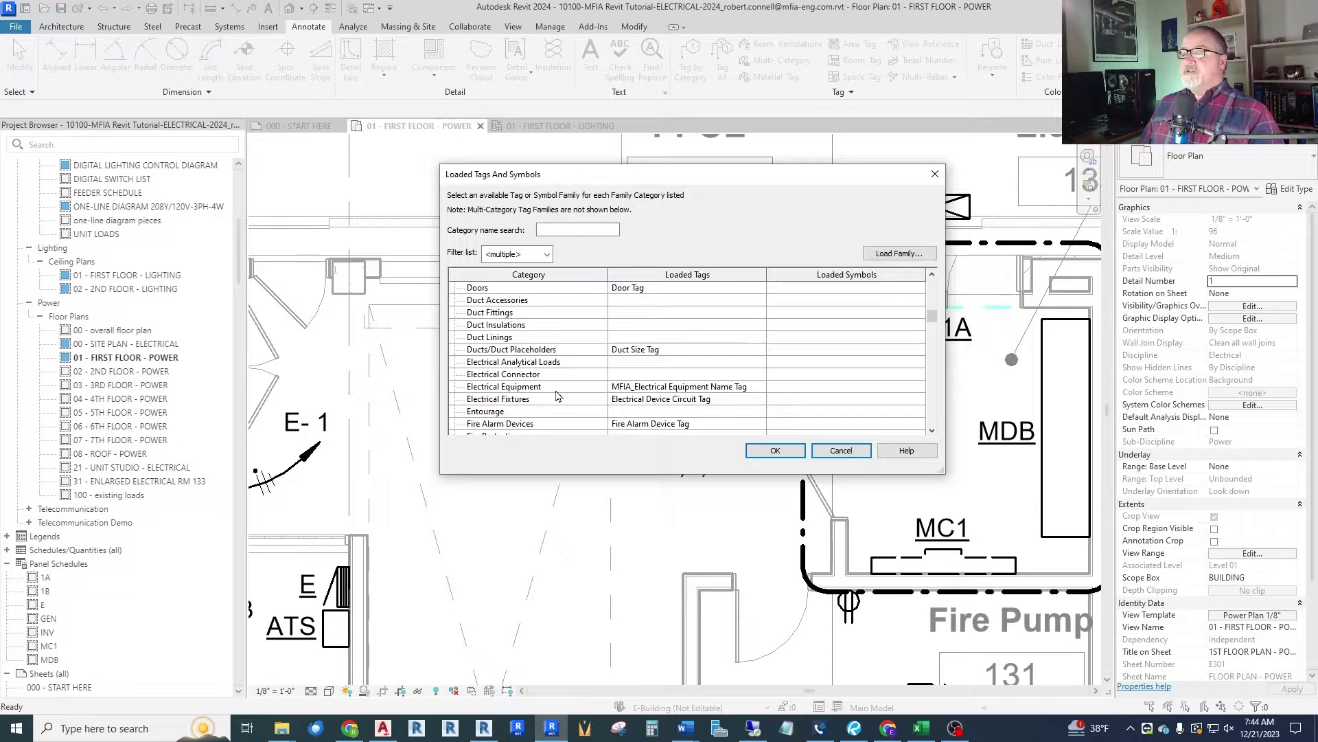
scroll(555, 377, down, 2)
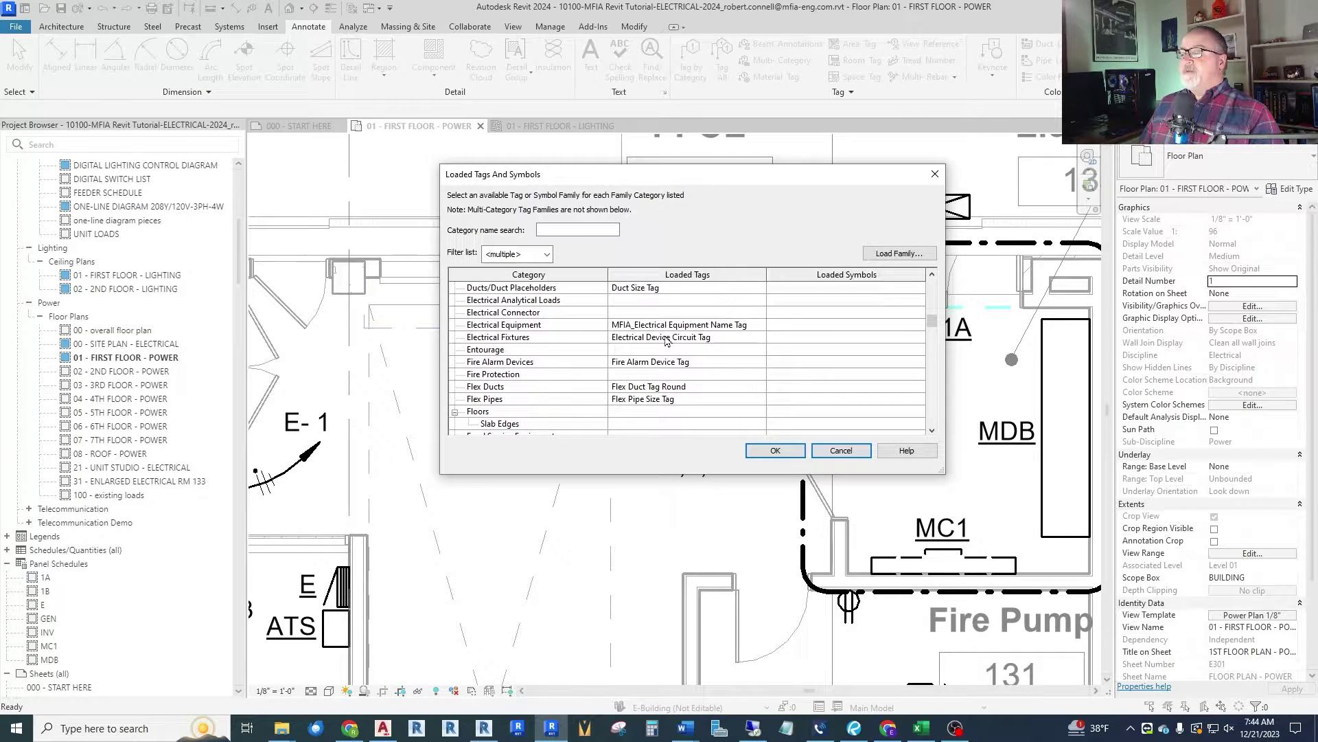
click(761, 339)
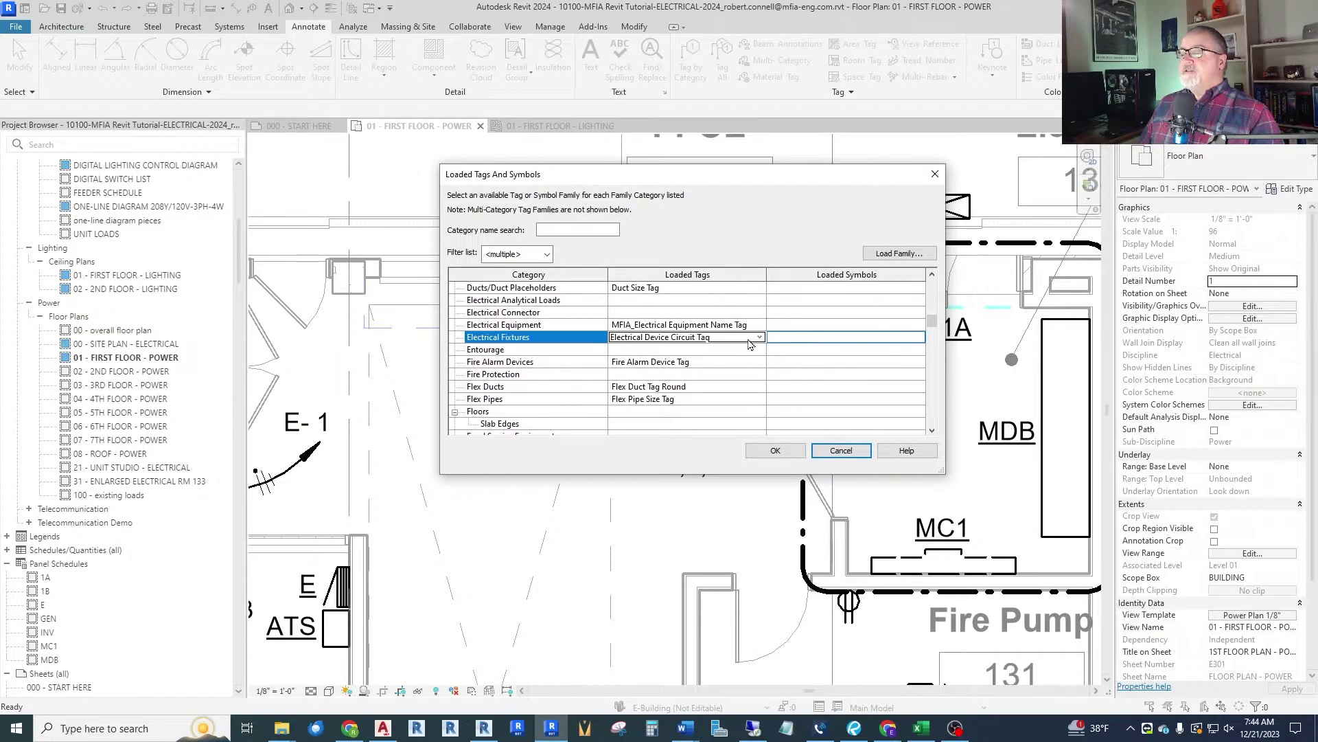
click(760, 338)
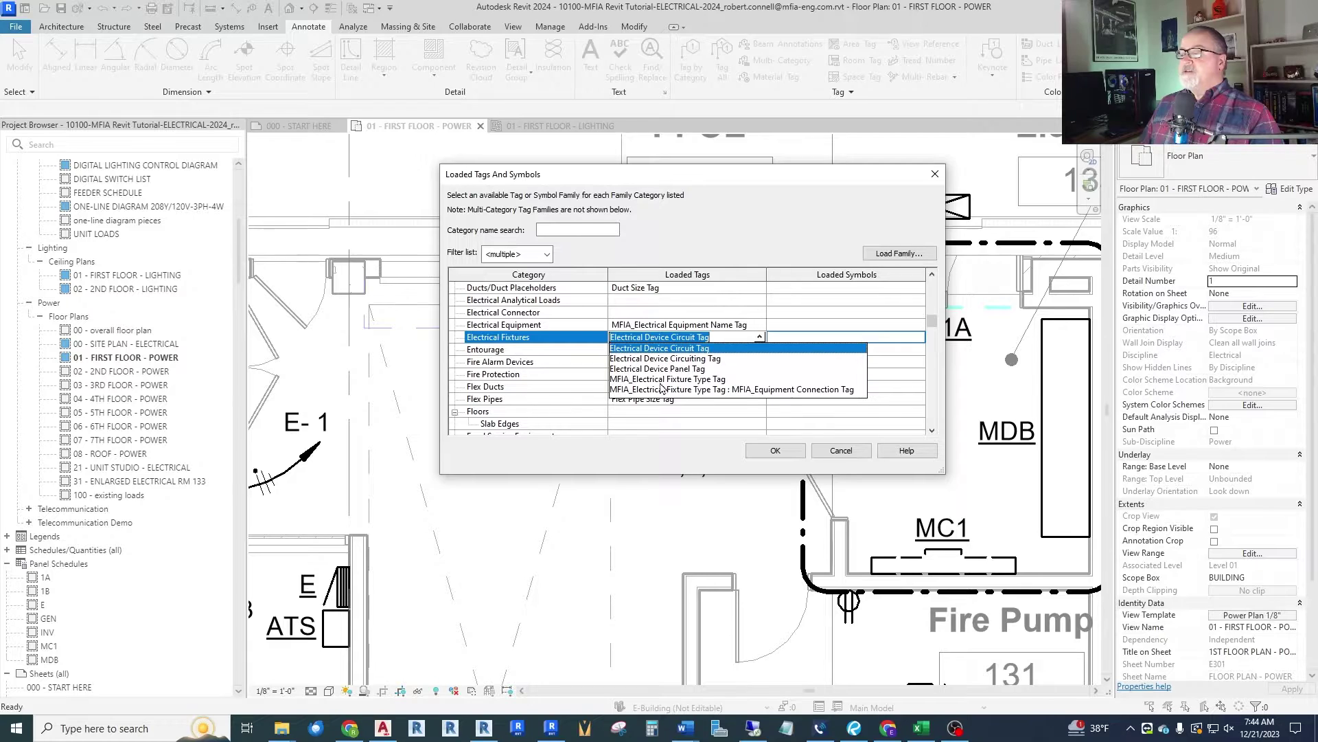
click(688, 379)
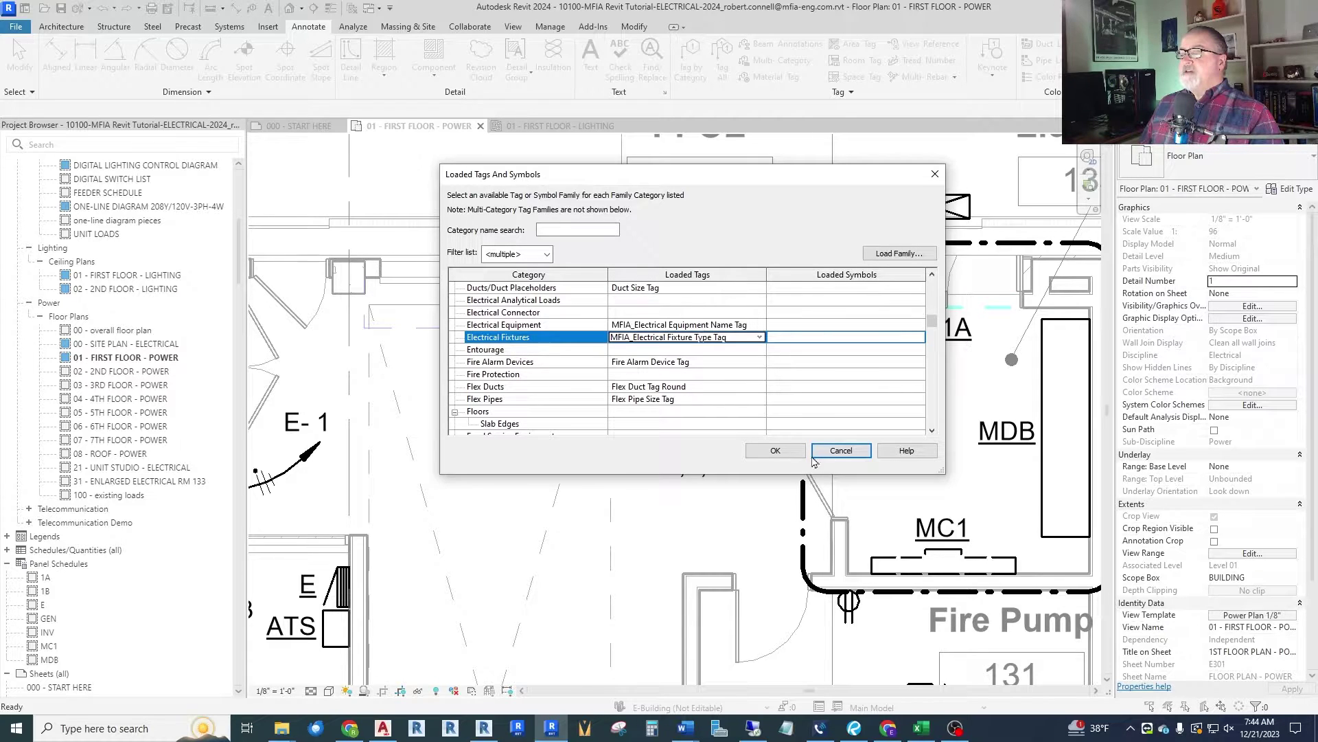
click(775, 450)
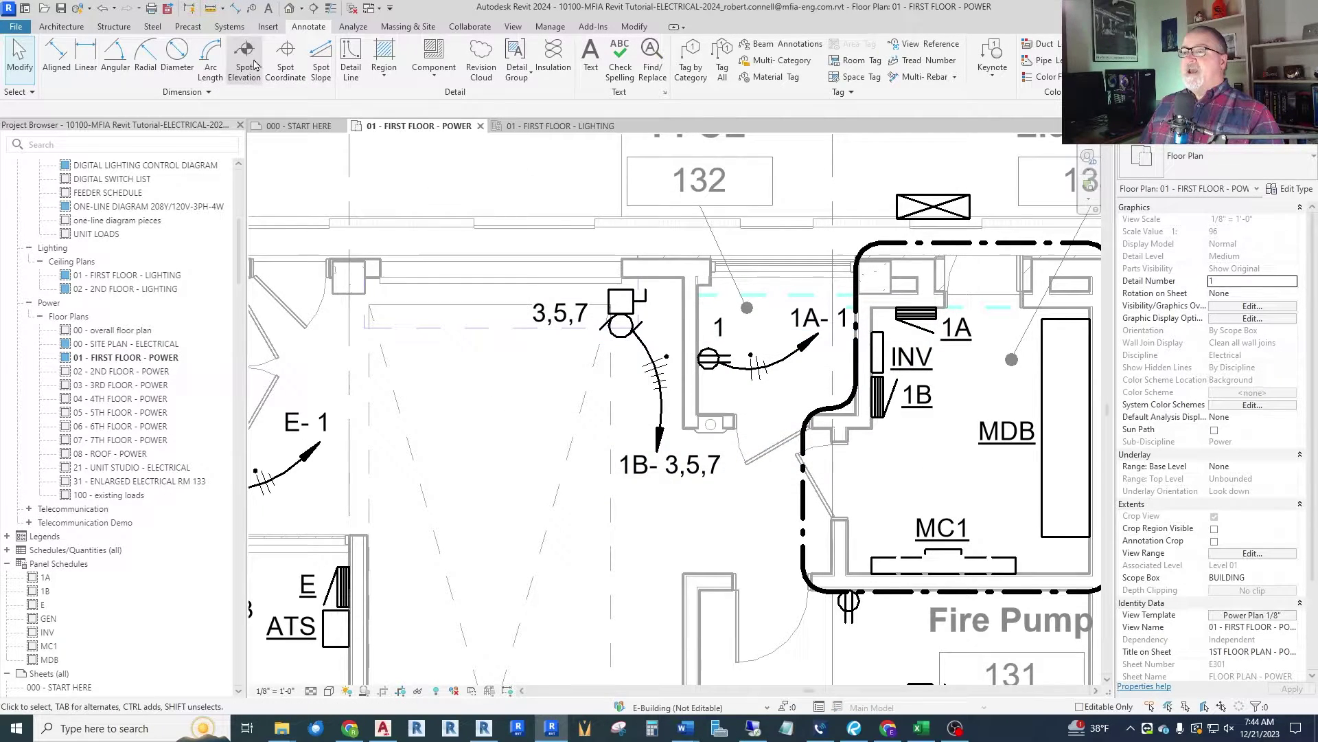
Tag the MD-1 fixture with a leadered MD-1 1HP-208V/3PH type tag placed to its left.
click(253, 10)
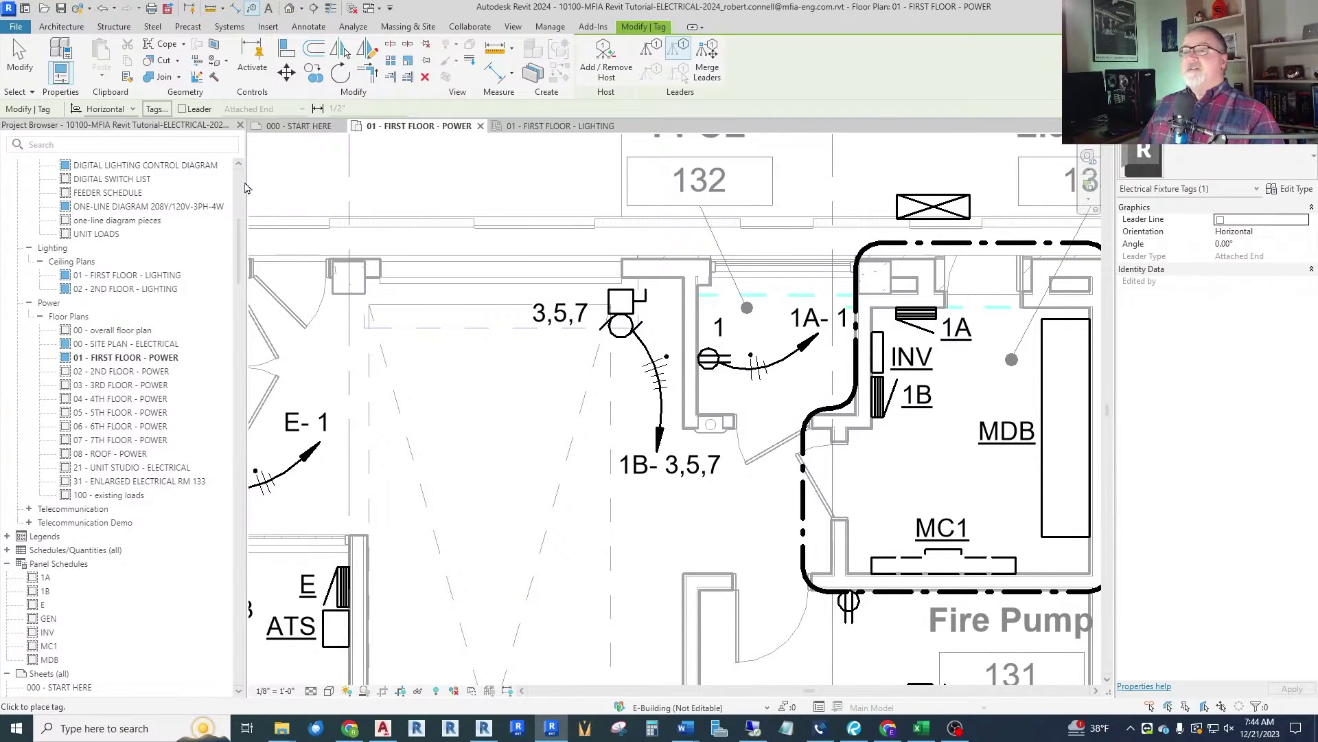
click(182, 110)
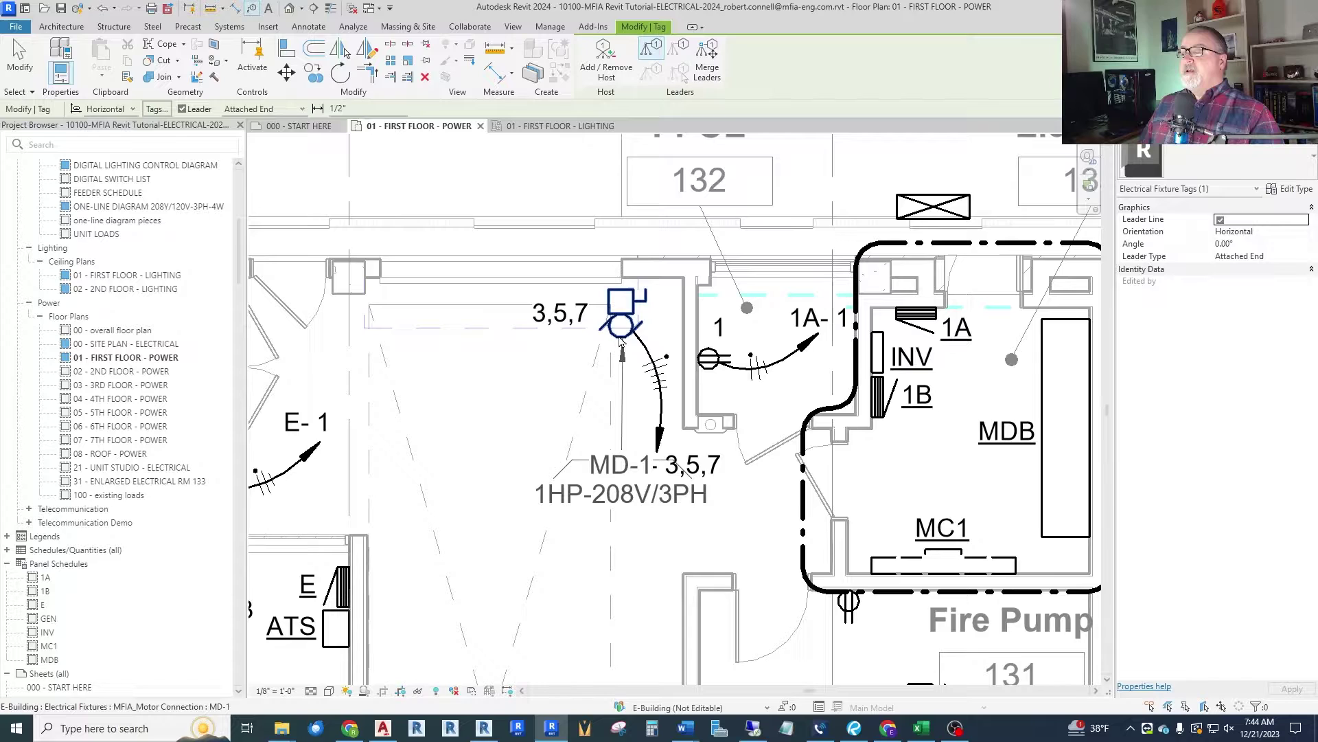
click(623, 514)
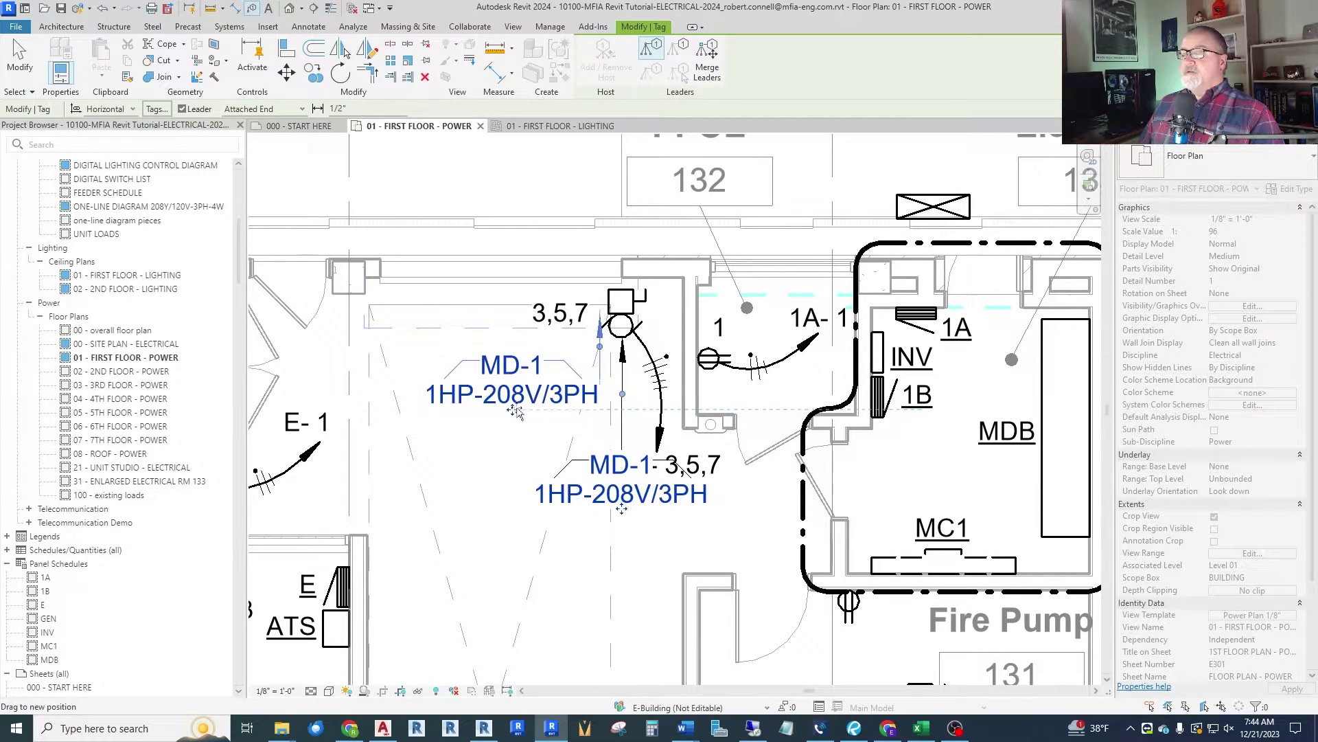
click(499, 414)
key(Escape)
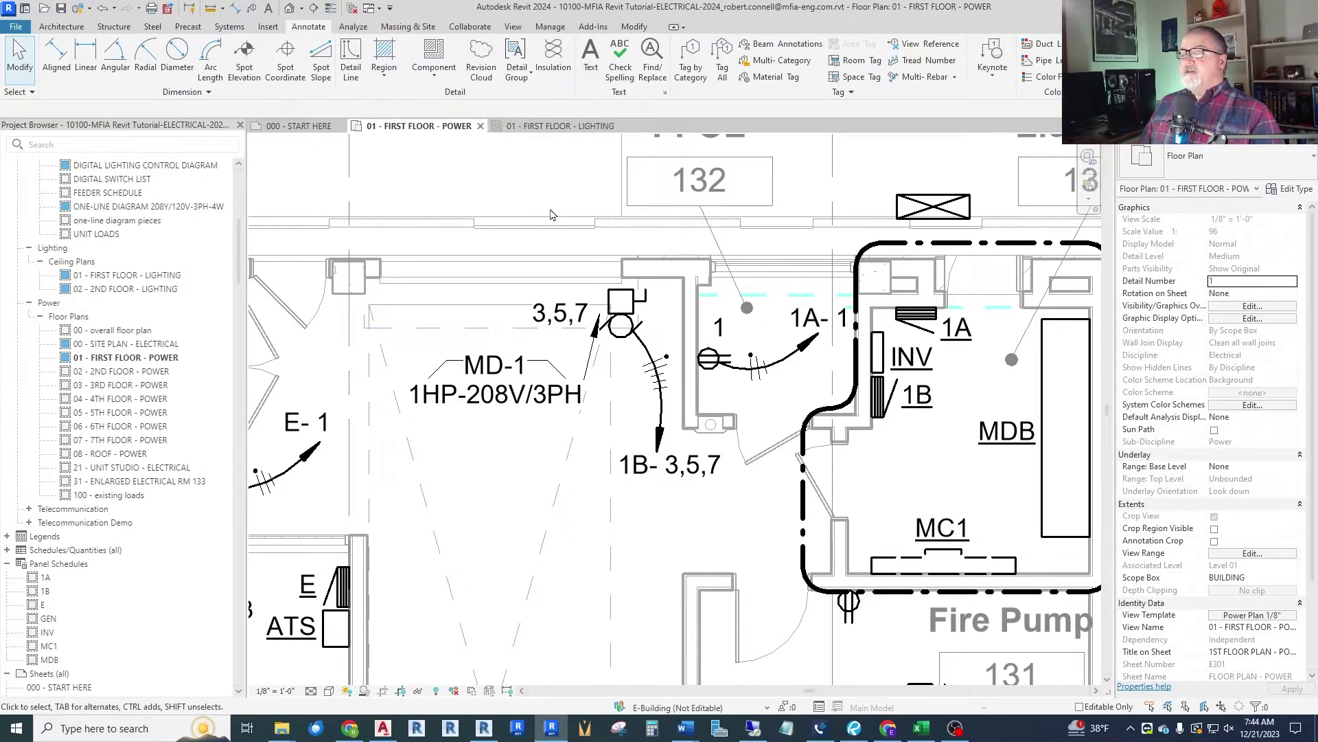
scroll(559, 287, down, 2)
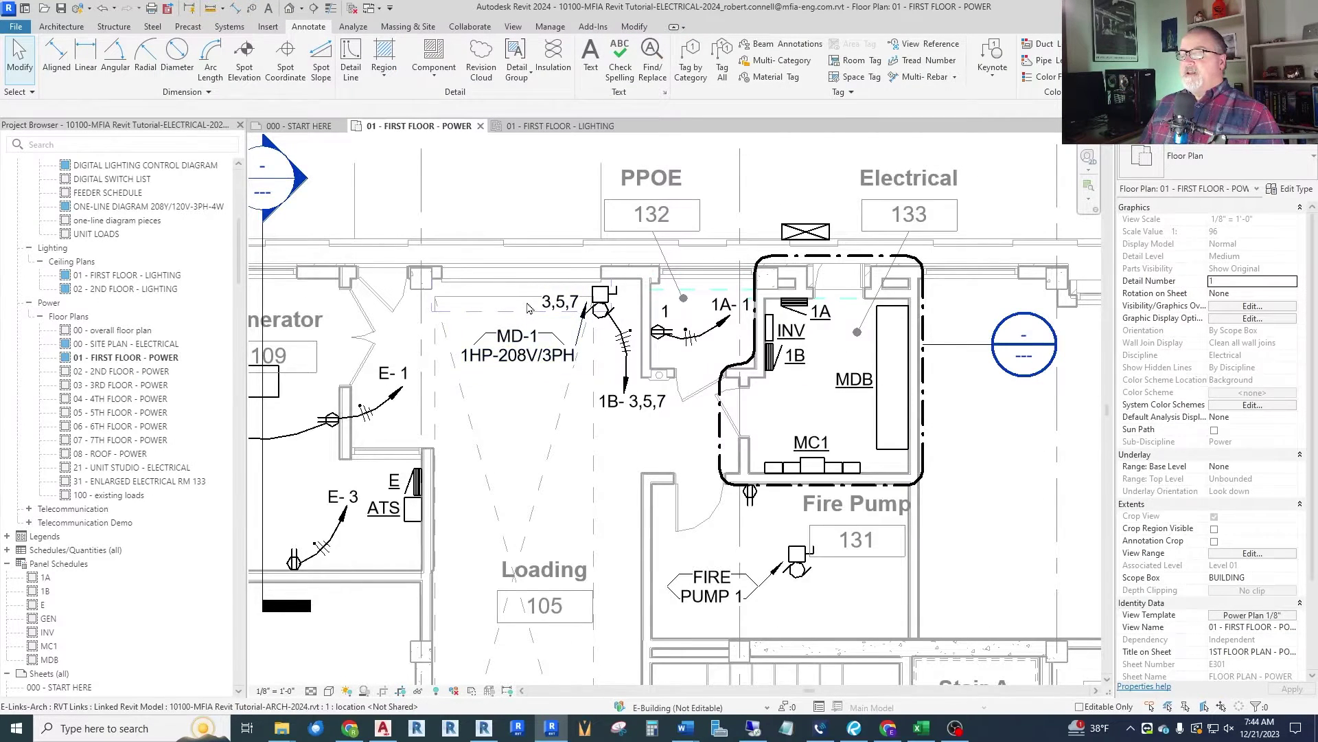
scroll(527, 306, up, 2)
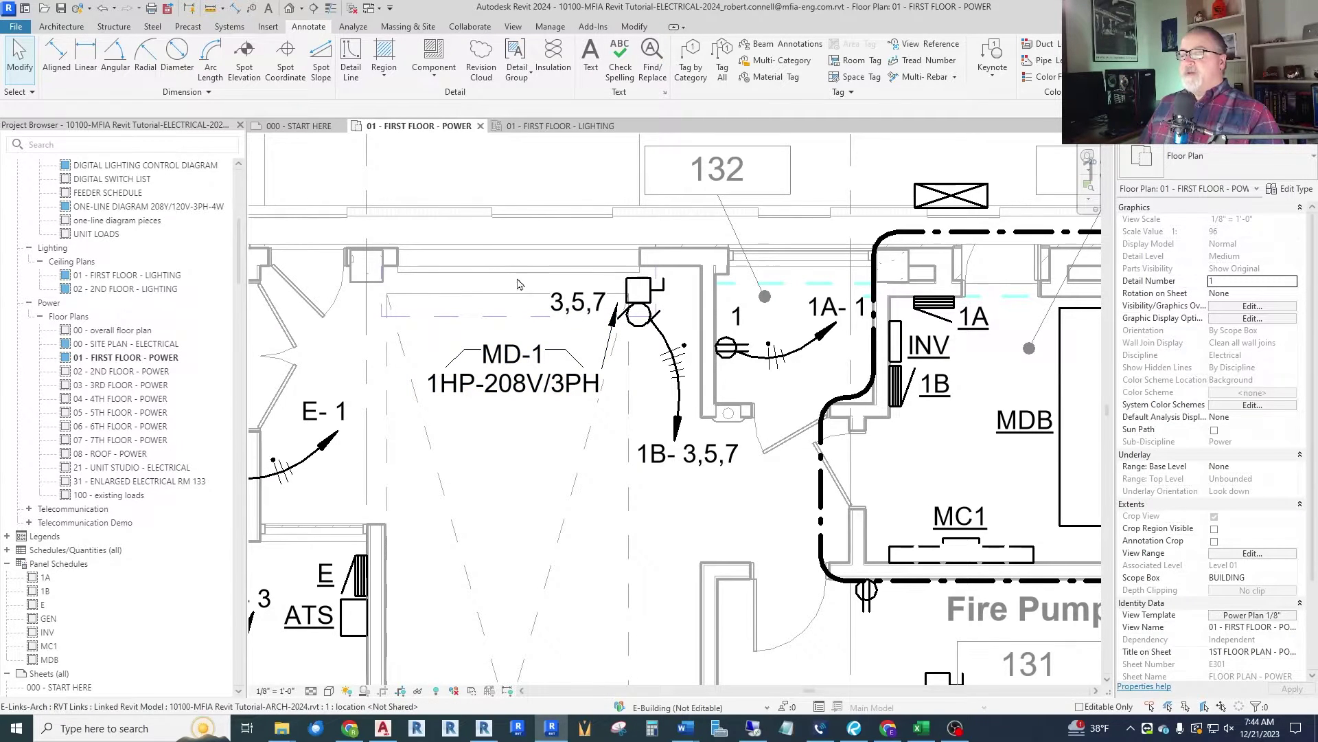
Create a tag similar to the 3,5,7 circuit tag and place circuit tag 1 above the receptacle without a leader.
right_click(572, 298)
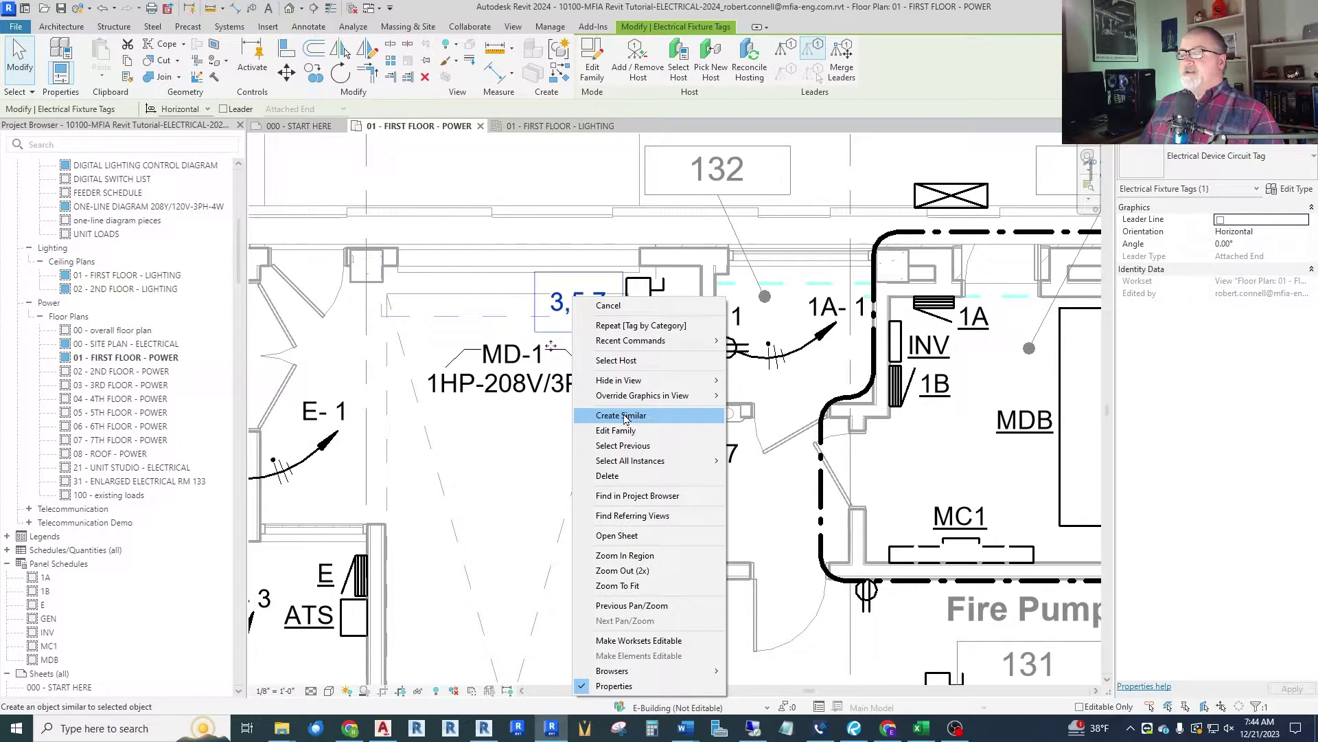
click(620, 415)
scroll(673, 303, down, 3)
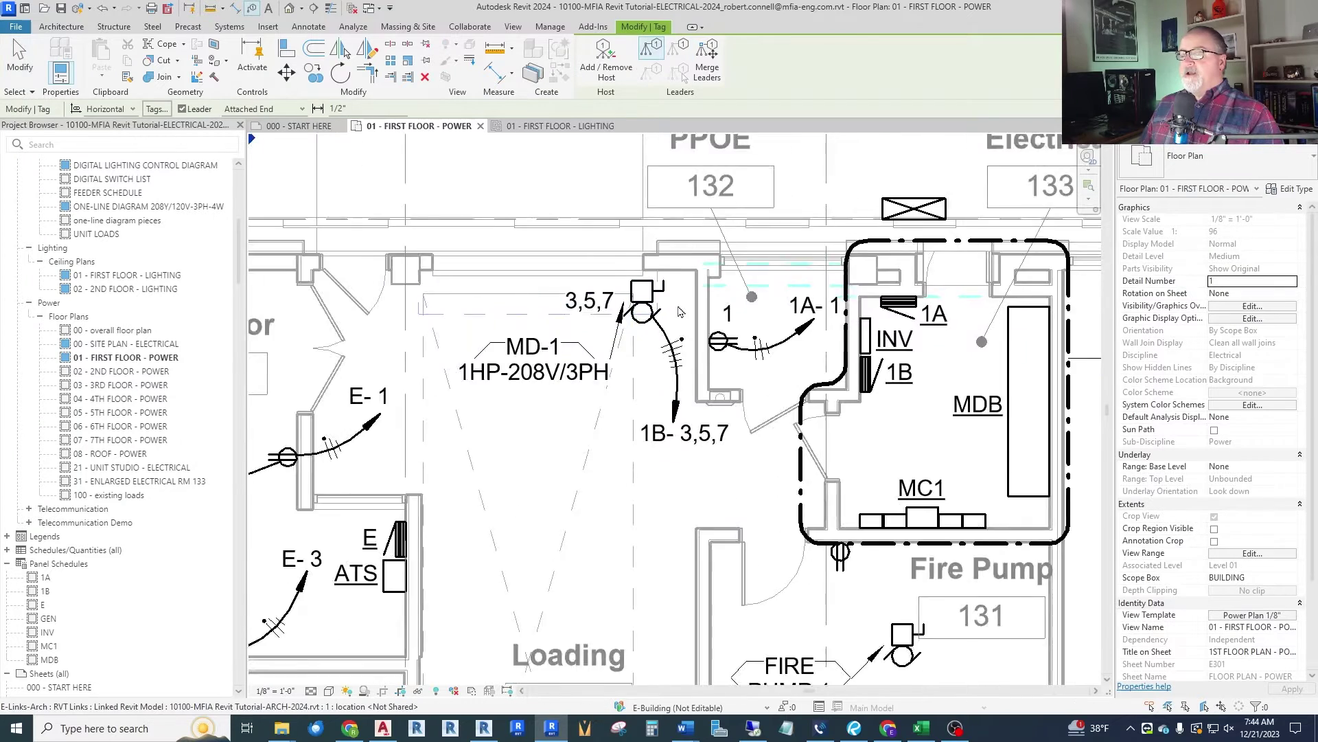
scroll(373, 423, up, 3)
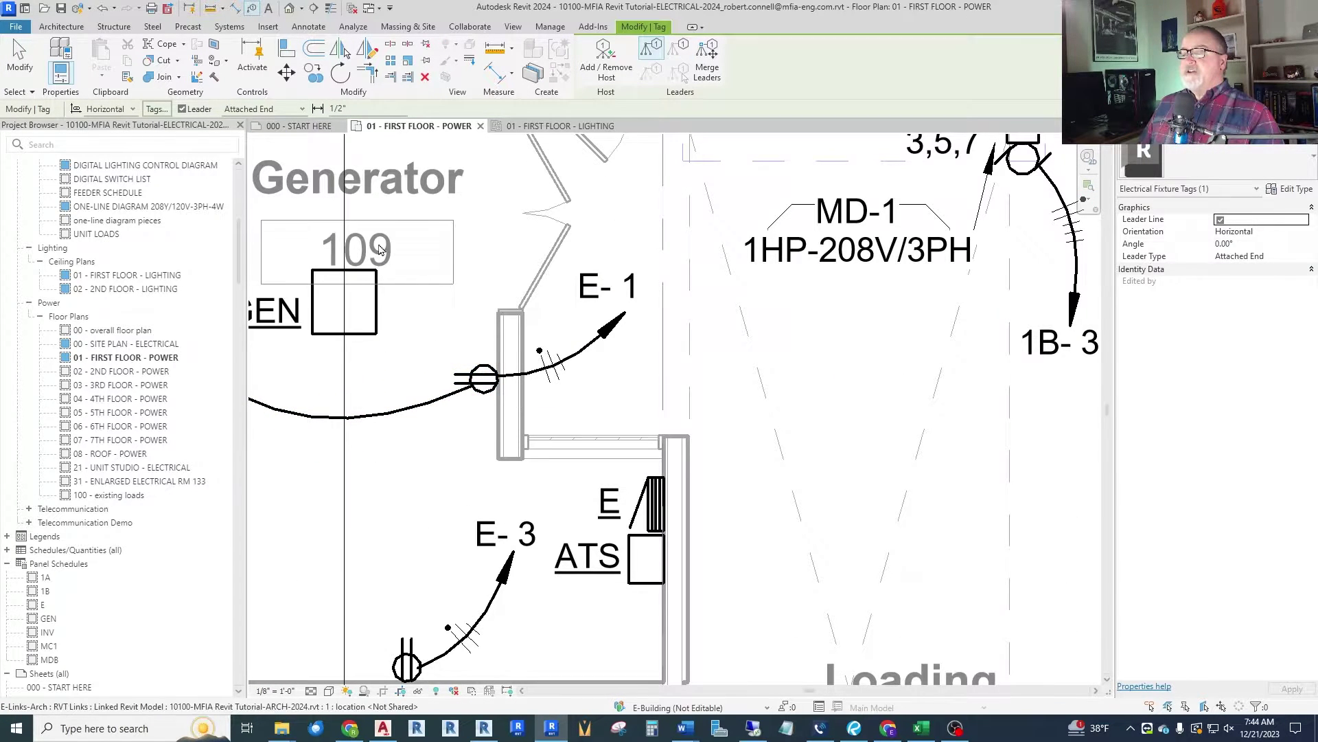
key(Escape)
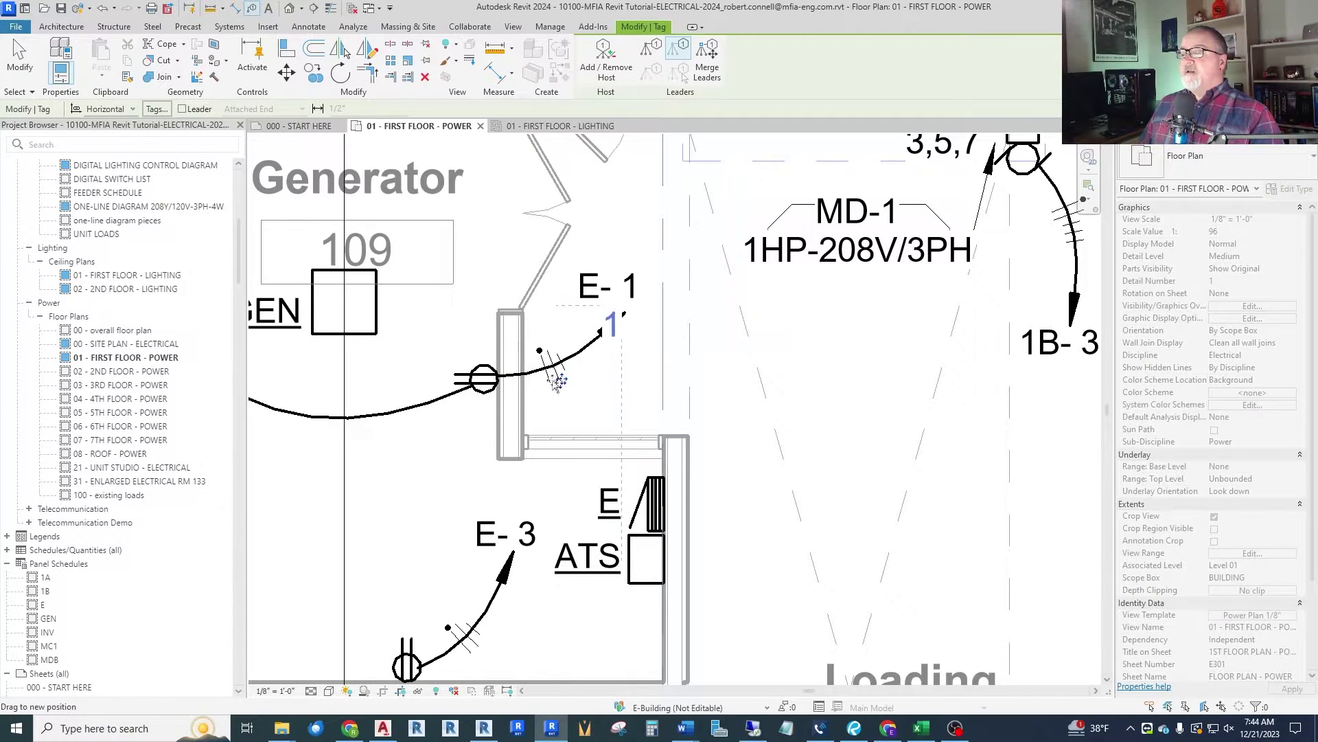
click(412, 404)
scroll(422, 300, down, 2)
key(Escape)
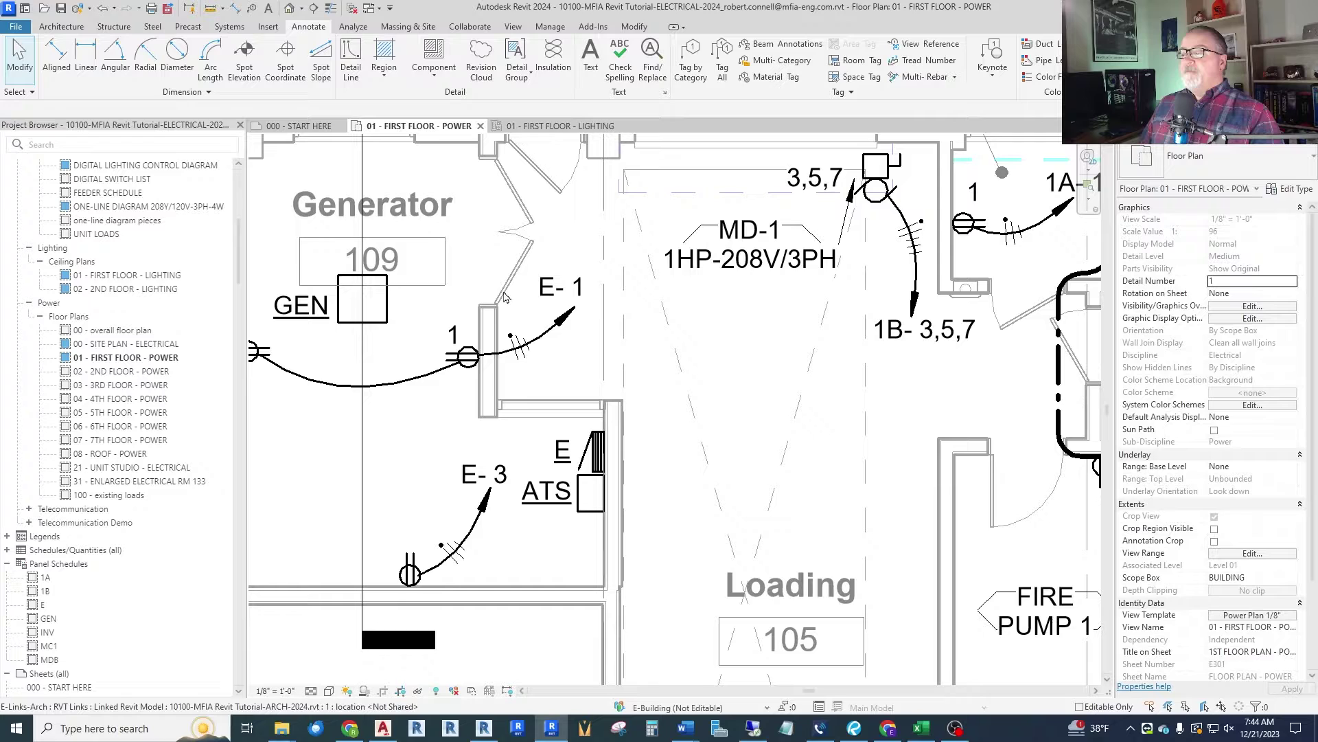
Try Create Similar on the MD-1 type tag, then cancel and deselect it.
click(743, 244)
right_click(743, 242)
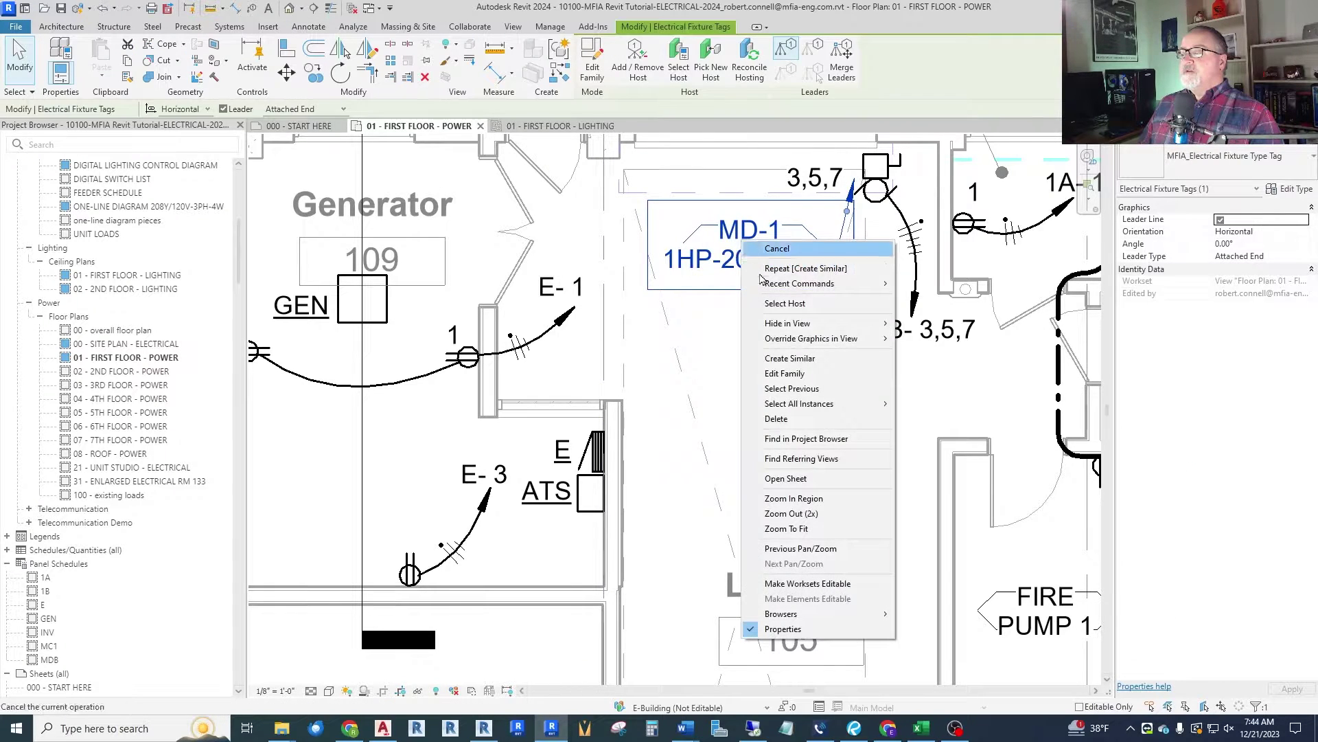
click(790, 358)
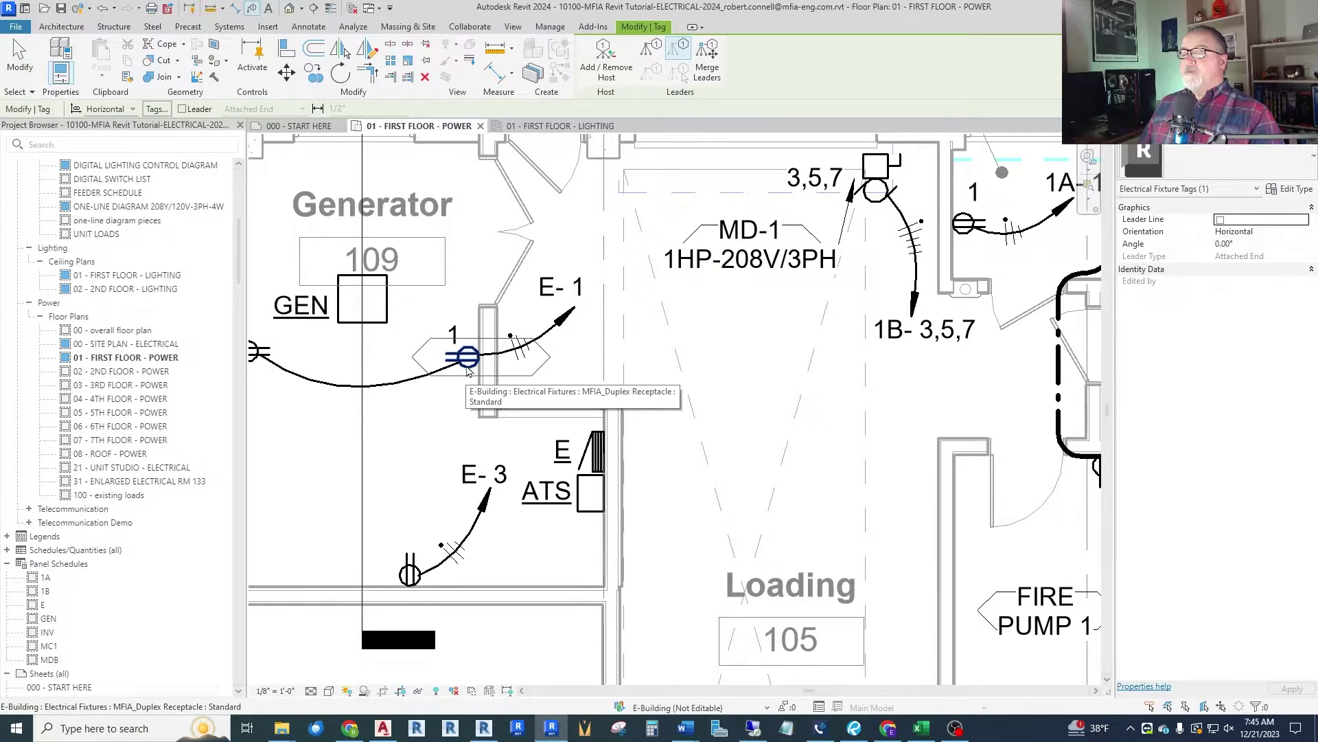
scroll(466, 368, down, 2)
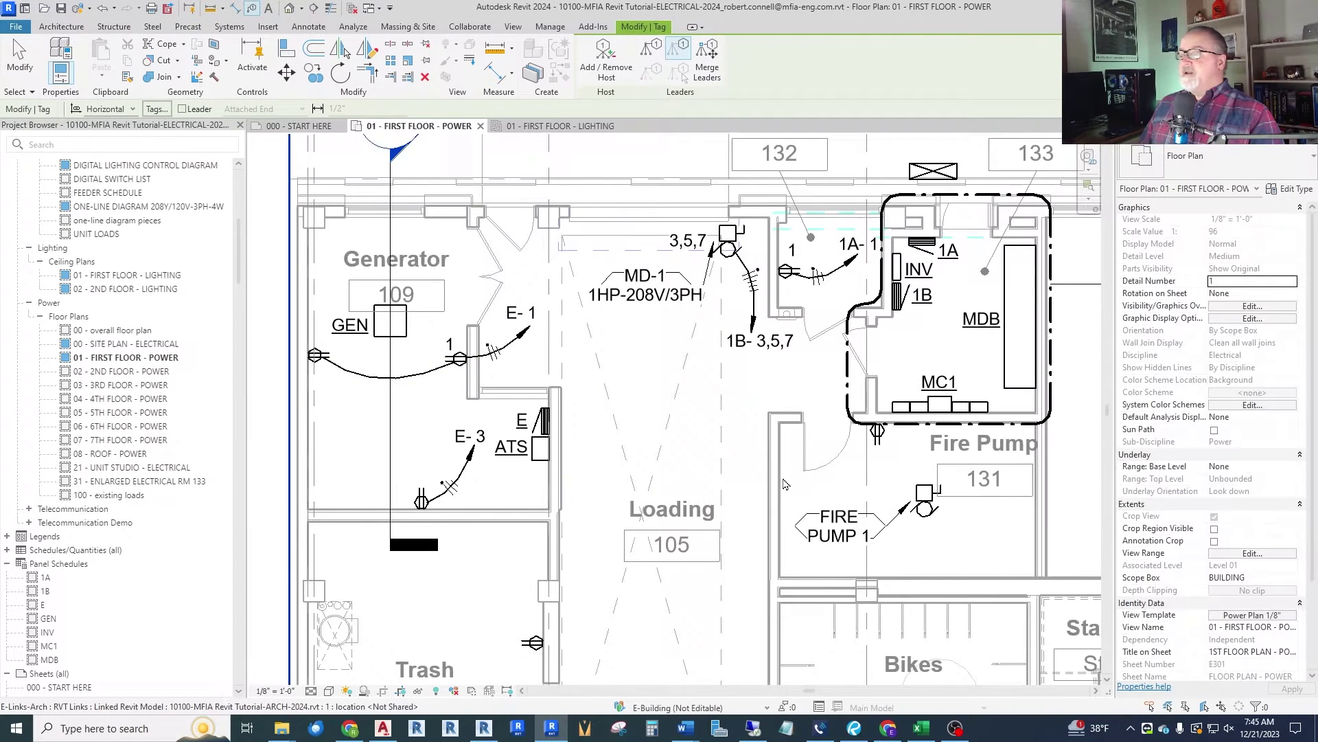
scroll(923, 505, up, 3)
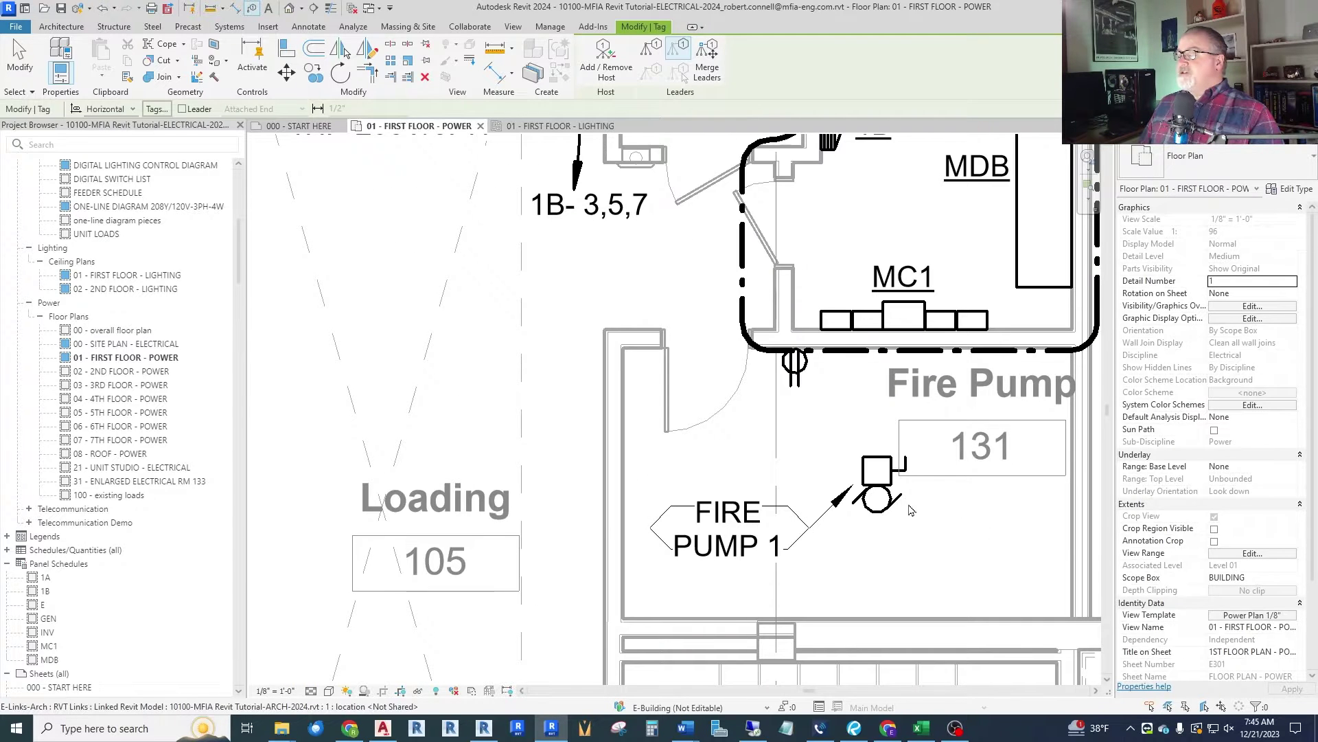
key(Escape)
scroll(872, 488, down, 2)
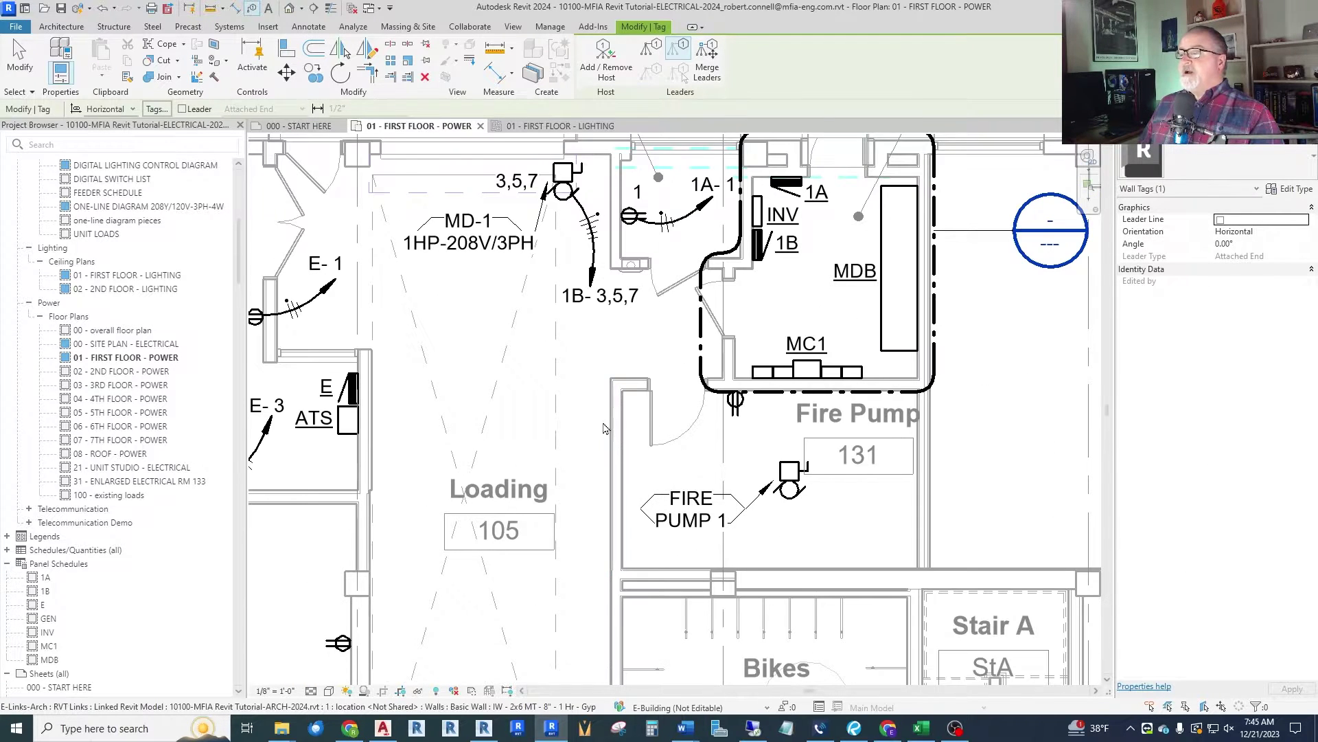
key(Escape)
scroll(474, 213, up, 3)
right_click(460, 274)
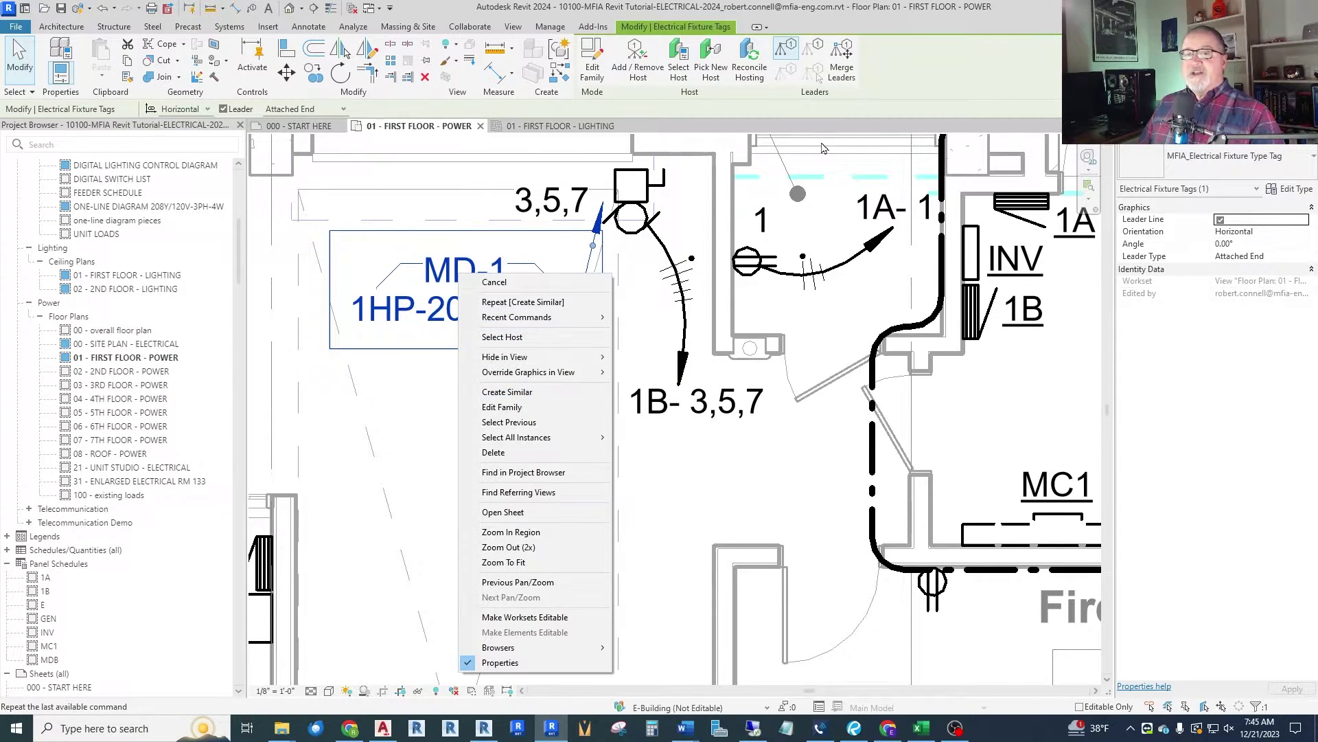
key(Escape)
key(Escape)
Change the MD-1 tag's type to Electrical Device Circuiting Tag.
scroll(485, 435, down, 2)
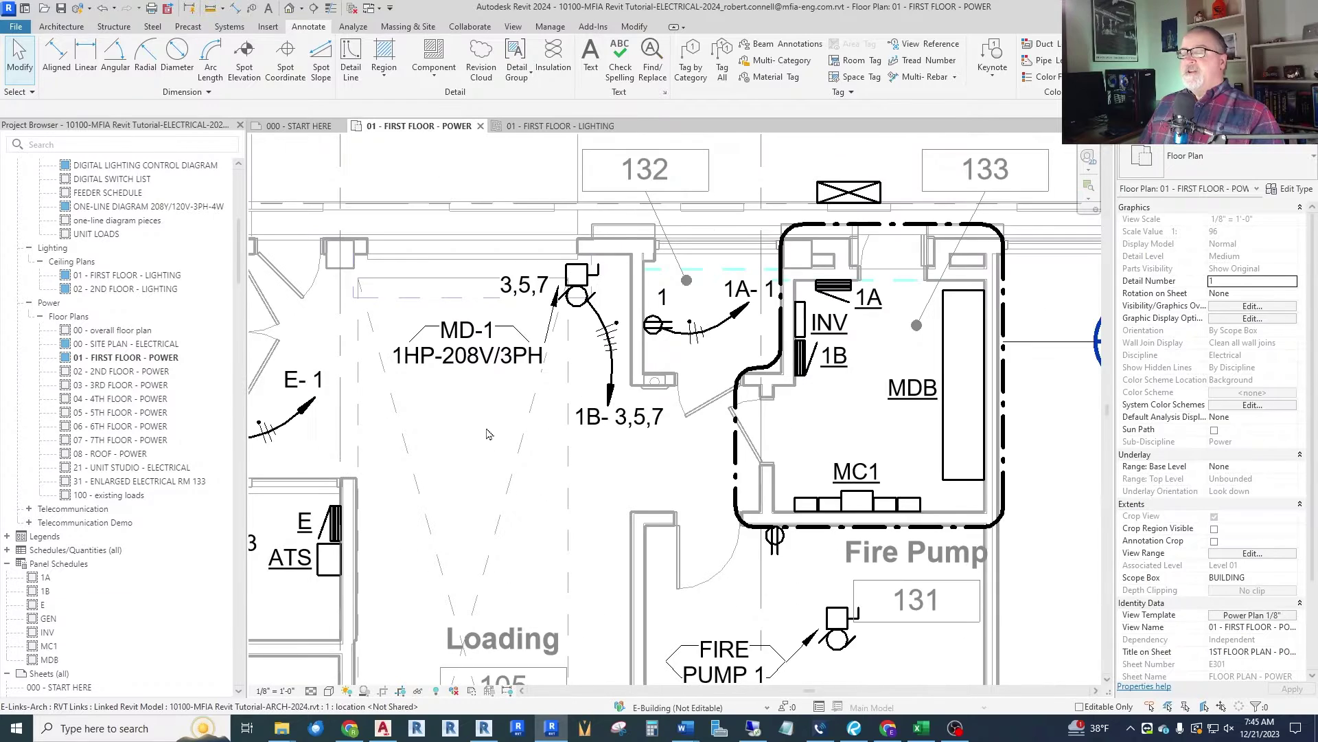
scroll(793, 178, up, 1)
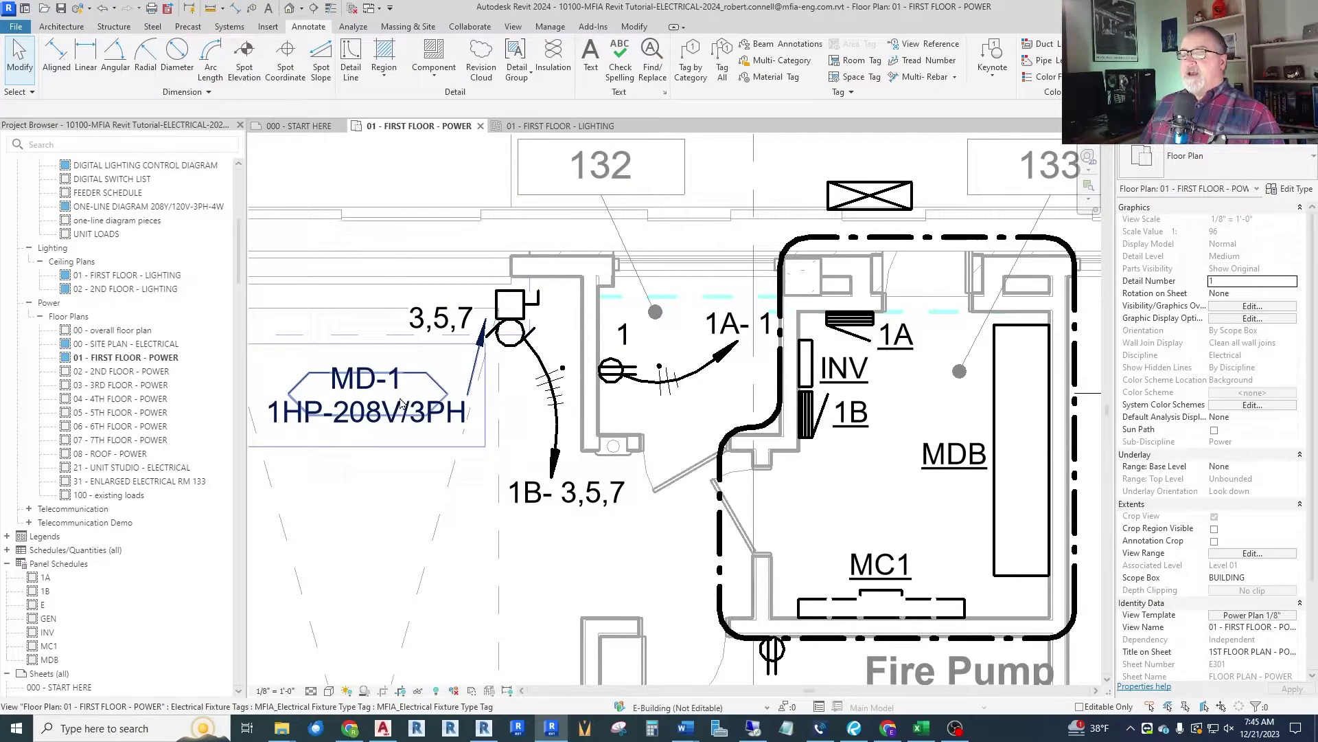
click(398, 406)
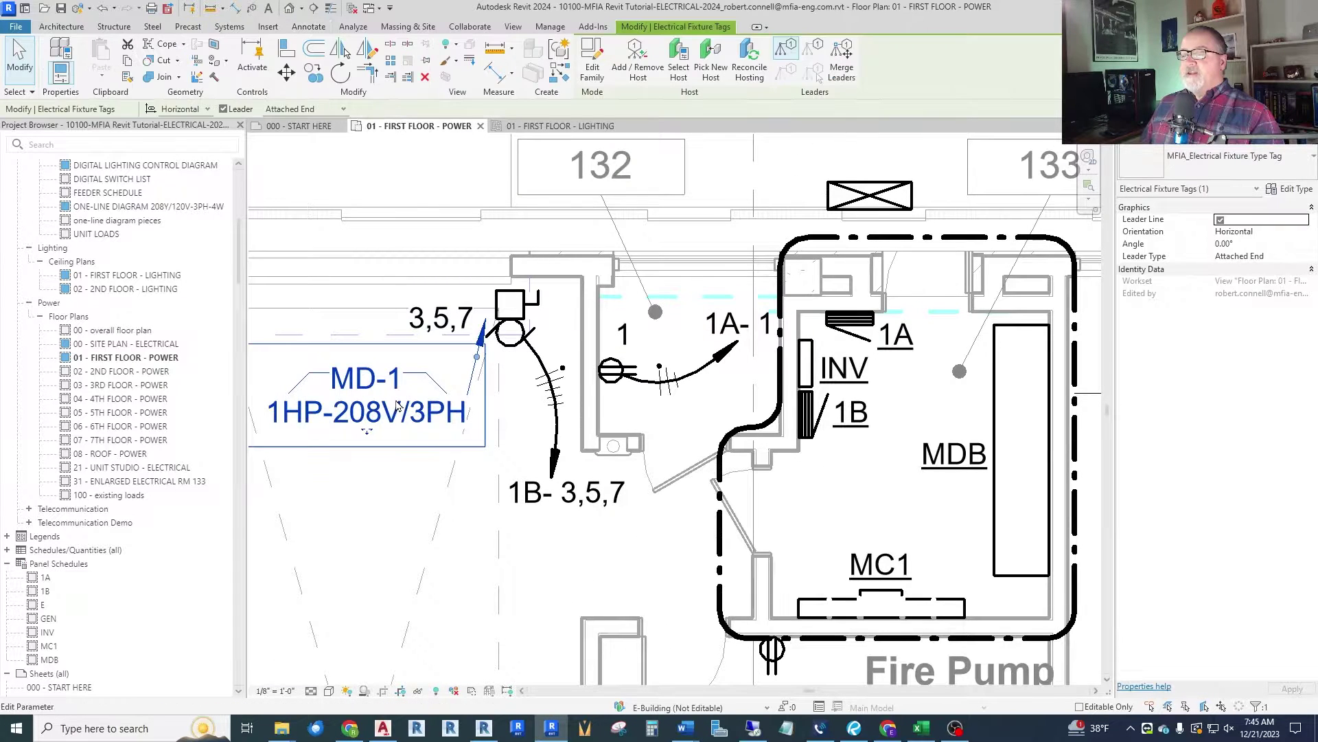
click(1221, 170)
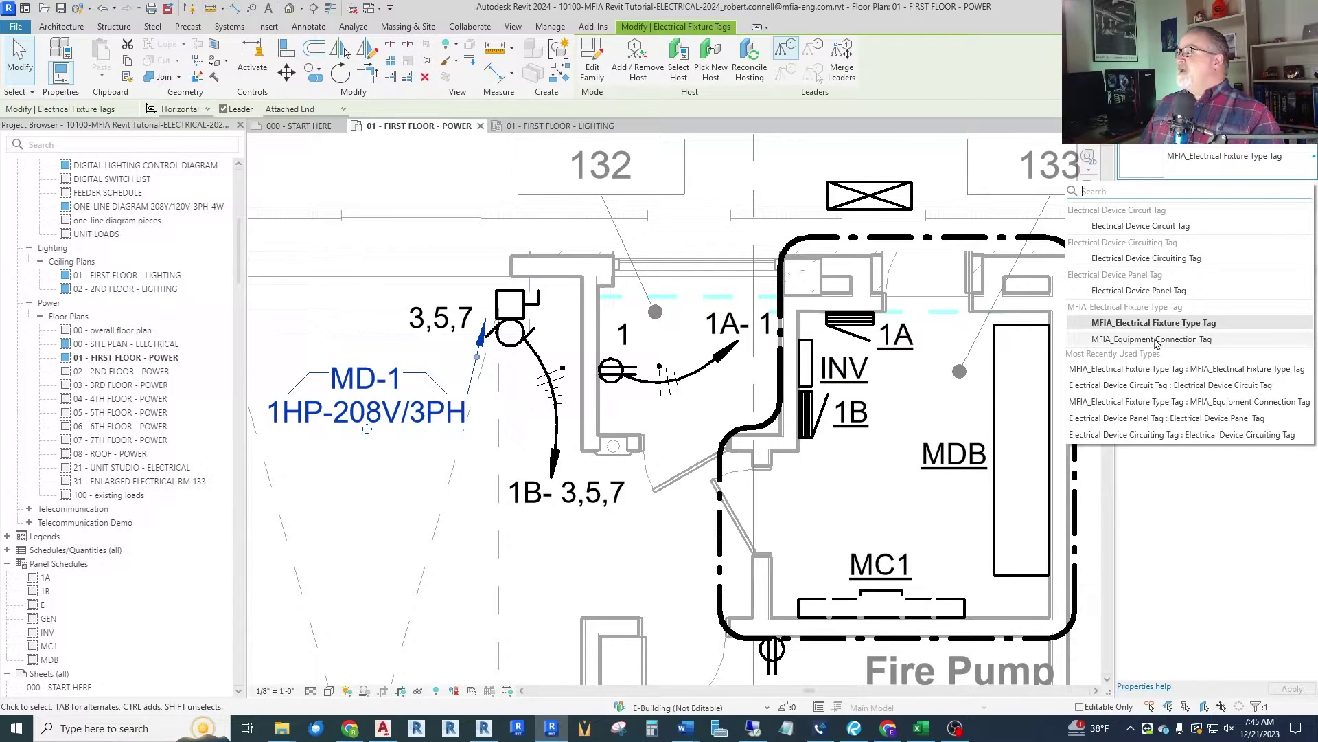
click(1146, 260)
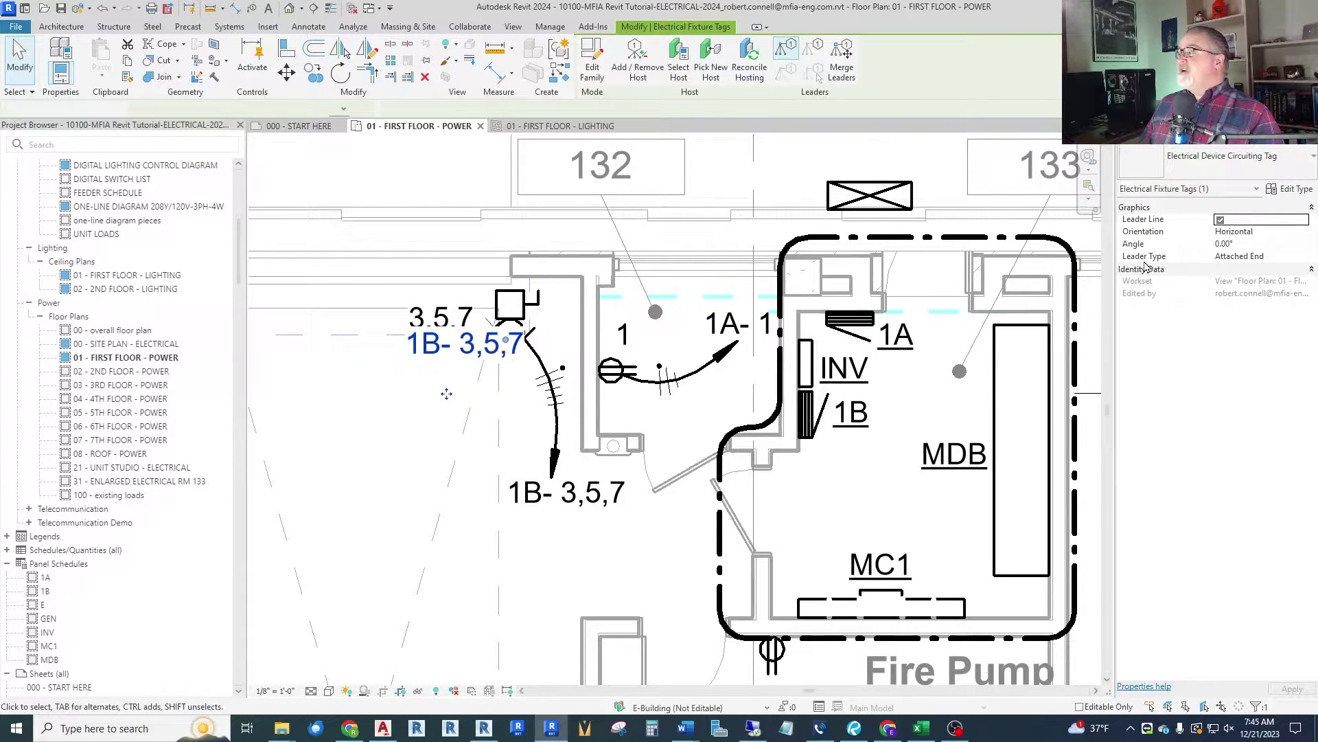
Drag the 1B- 3,5,7 tag down-left beside the equipment.
click(455, 379)
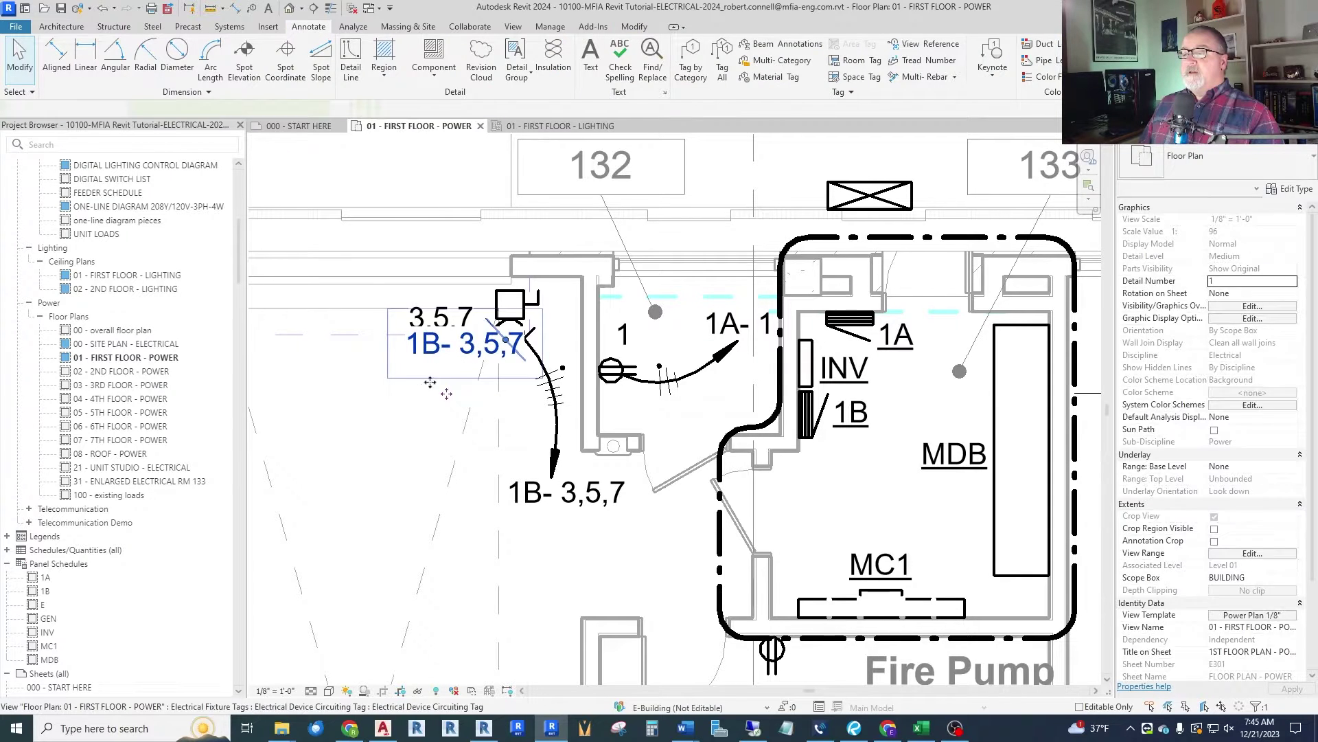
drag(467, 343, 420, 395)
click(496, 404)
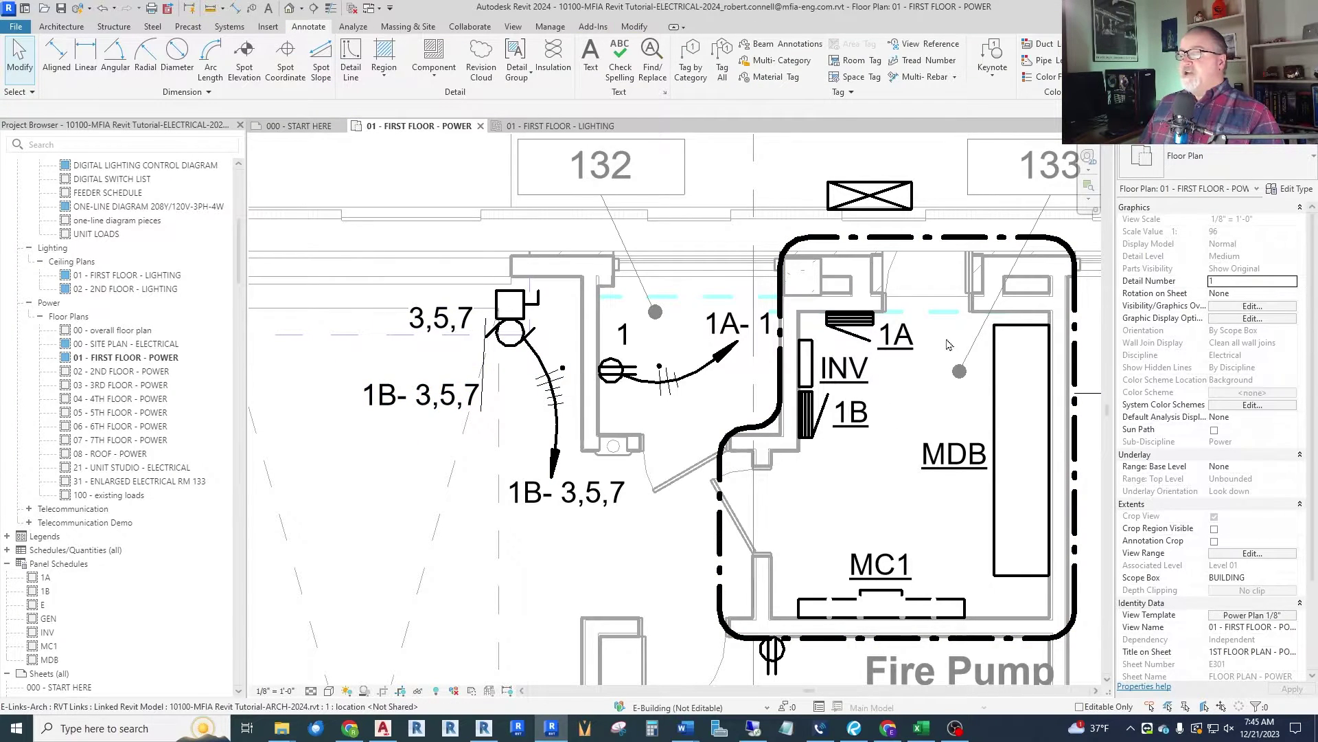
scroll(589, 250, down, 5)
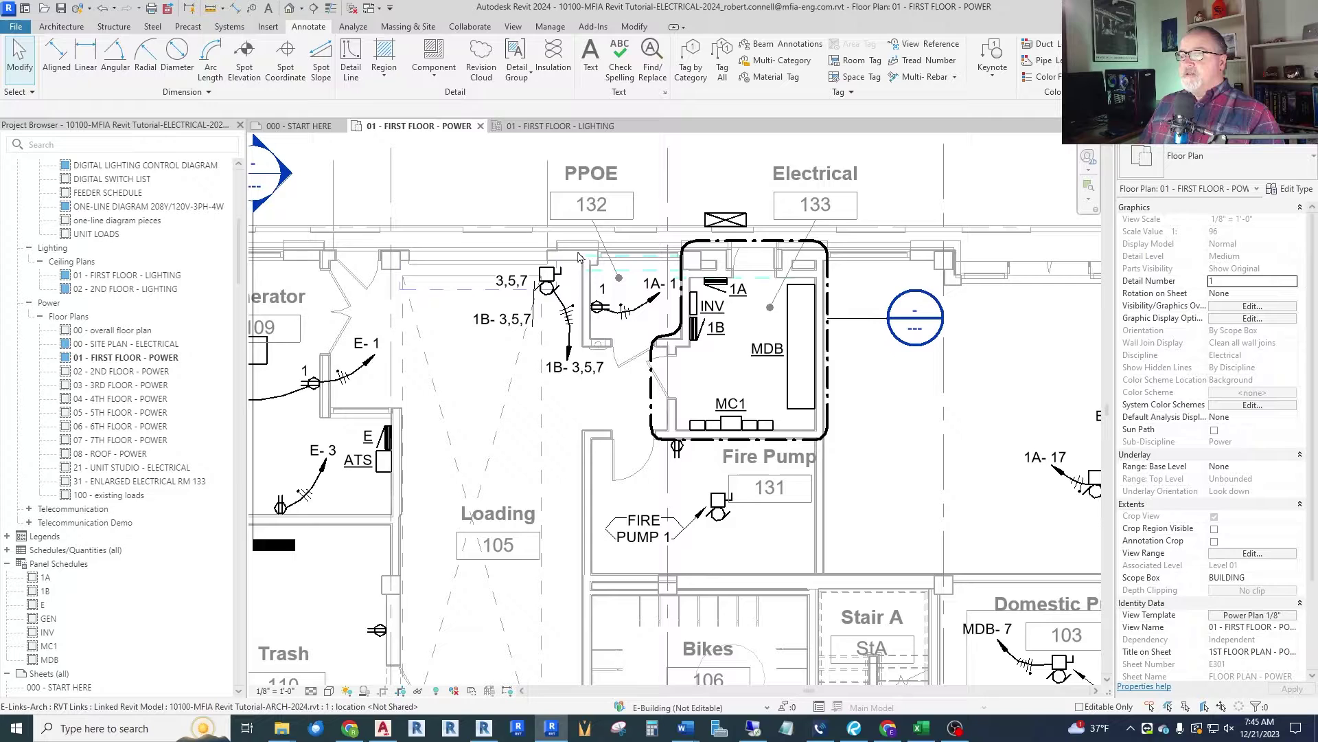
click(559, 126)
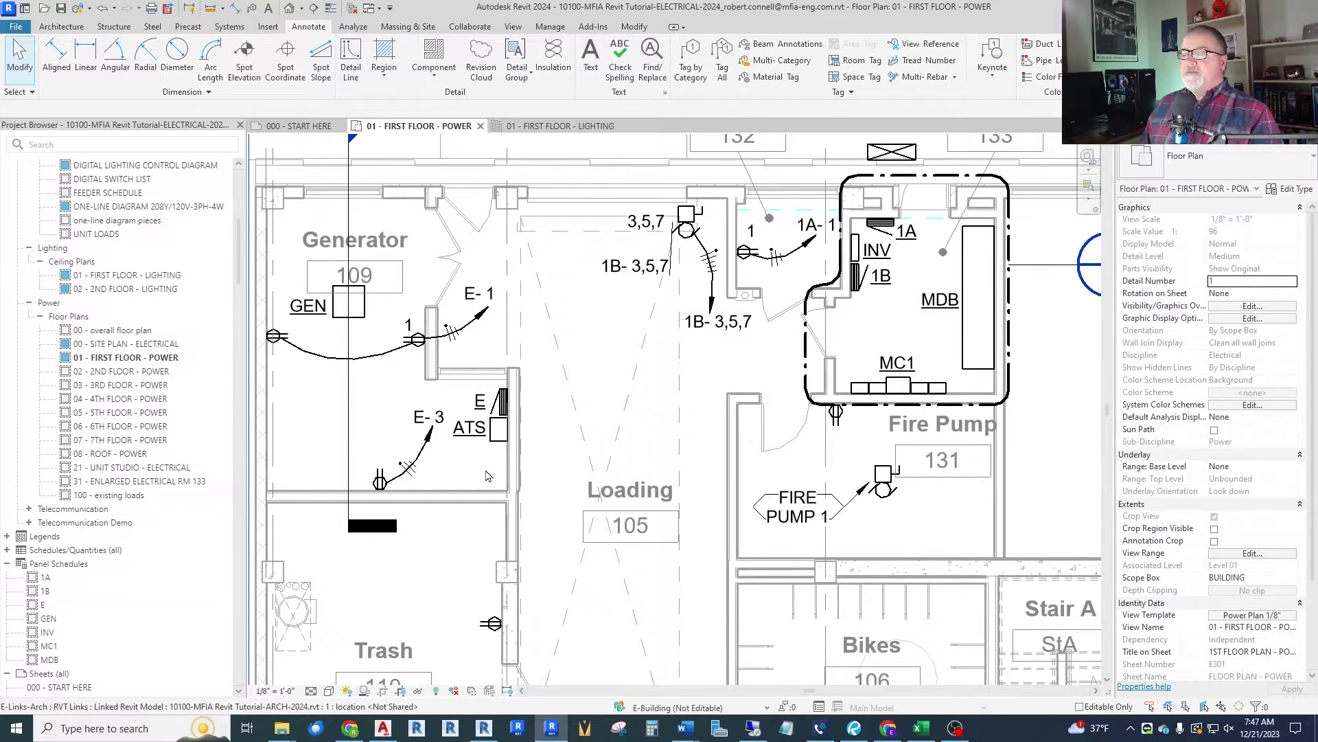
Select the receptacle's circuit tag 1 after briefly selecting the ATS equipment tag.
click(472, 438)
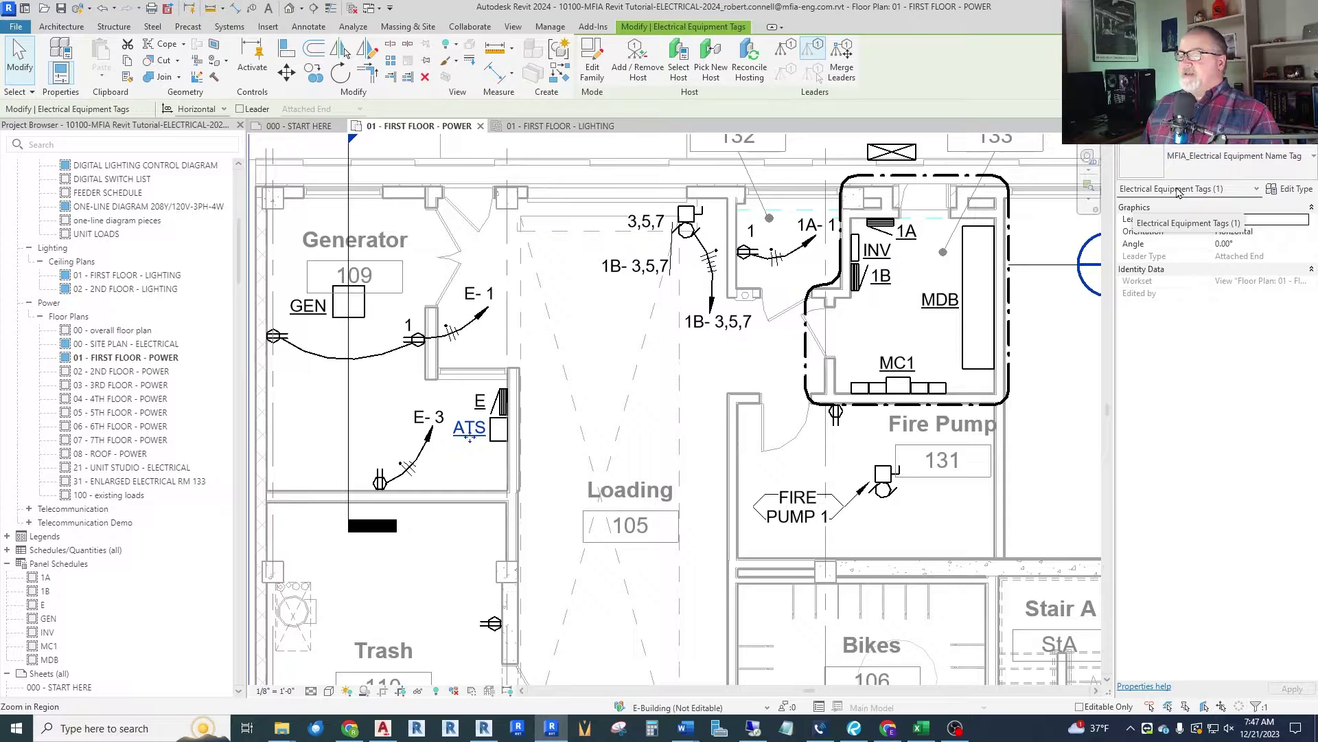
key(Escape)
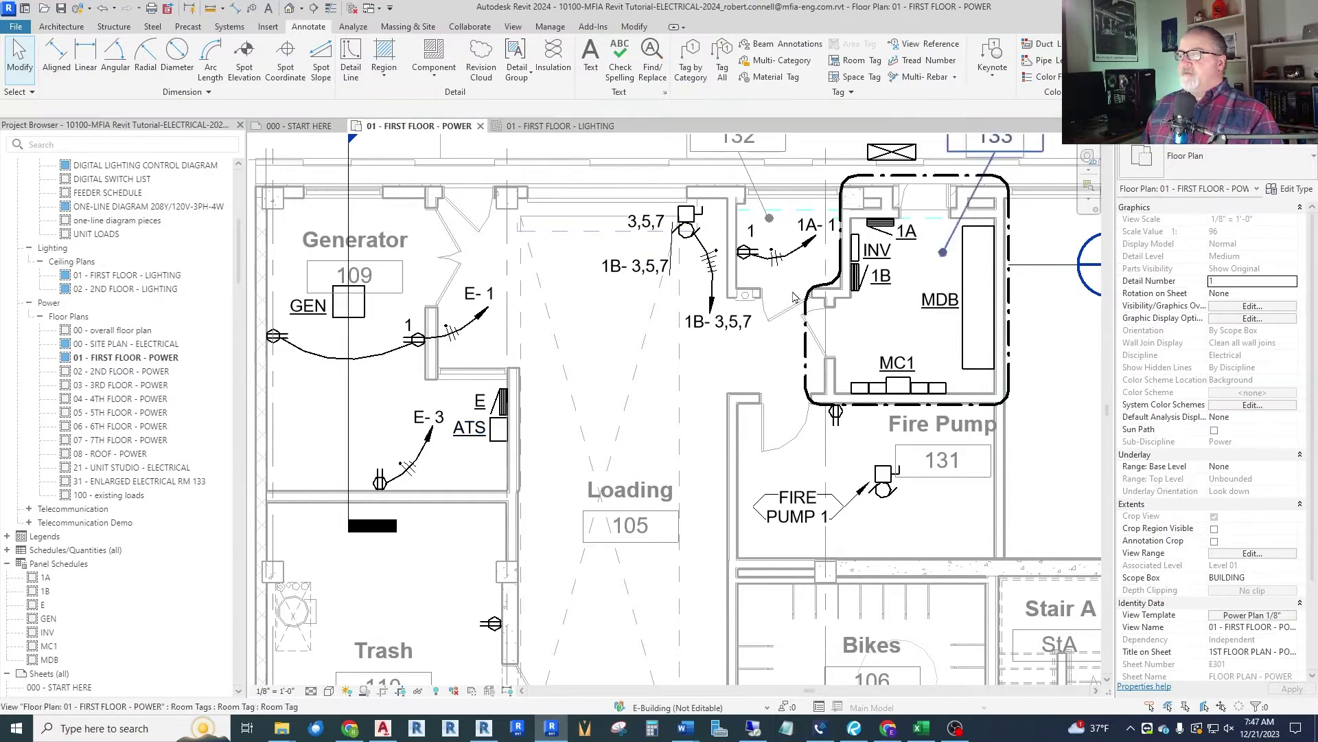
click(411, 328)
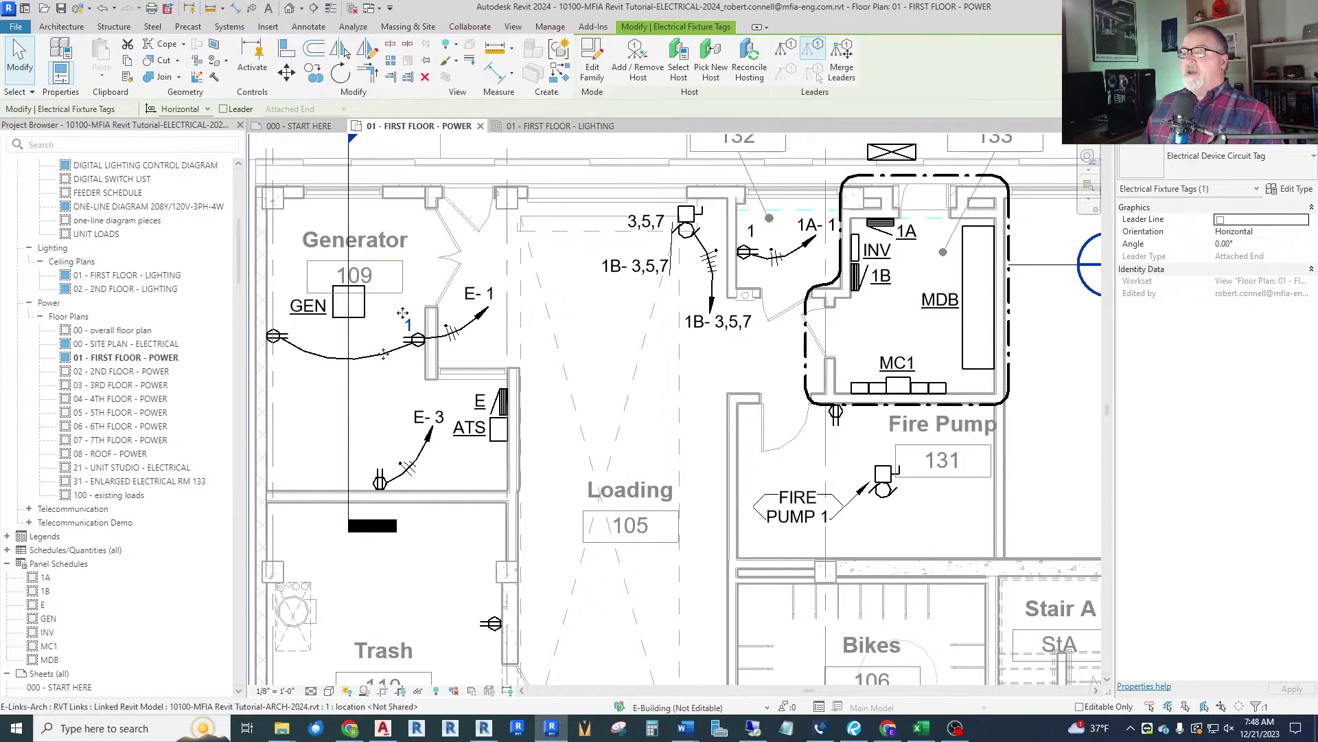
Edit the Electrical Device Circuit Tag family and open its label's Circuit Number parameter editor.
click(599, 61)
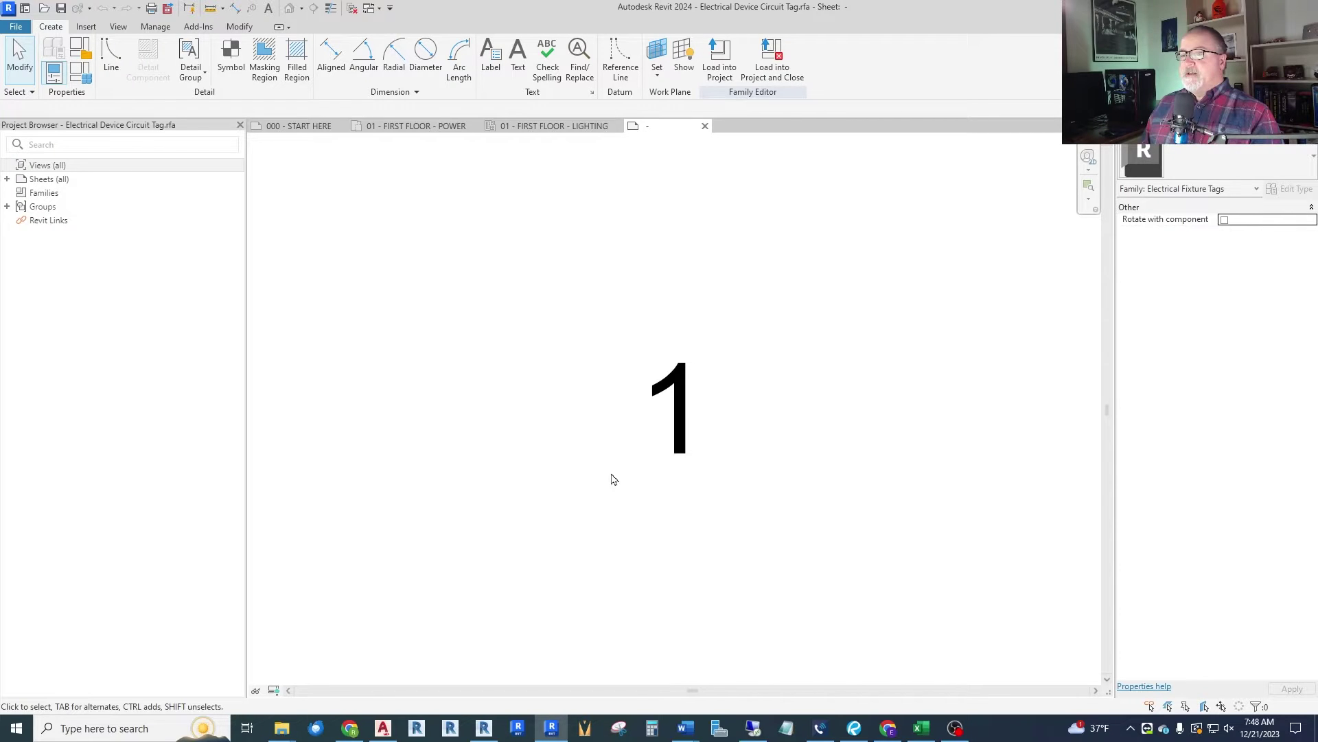
scroll(557, 395, down, 2)
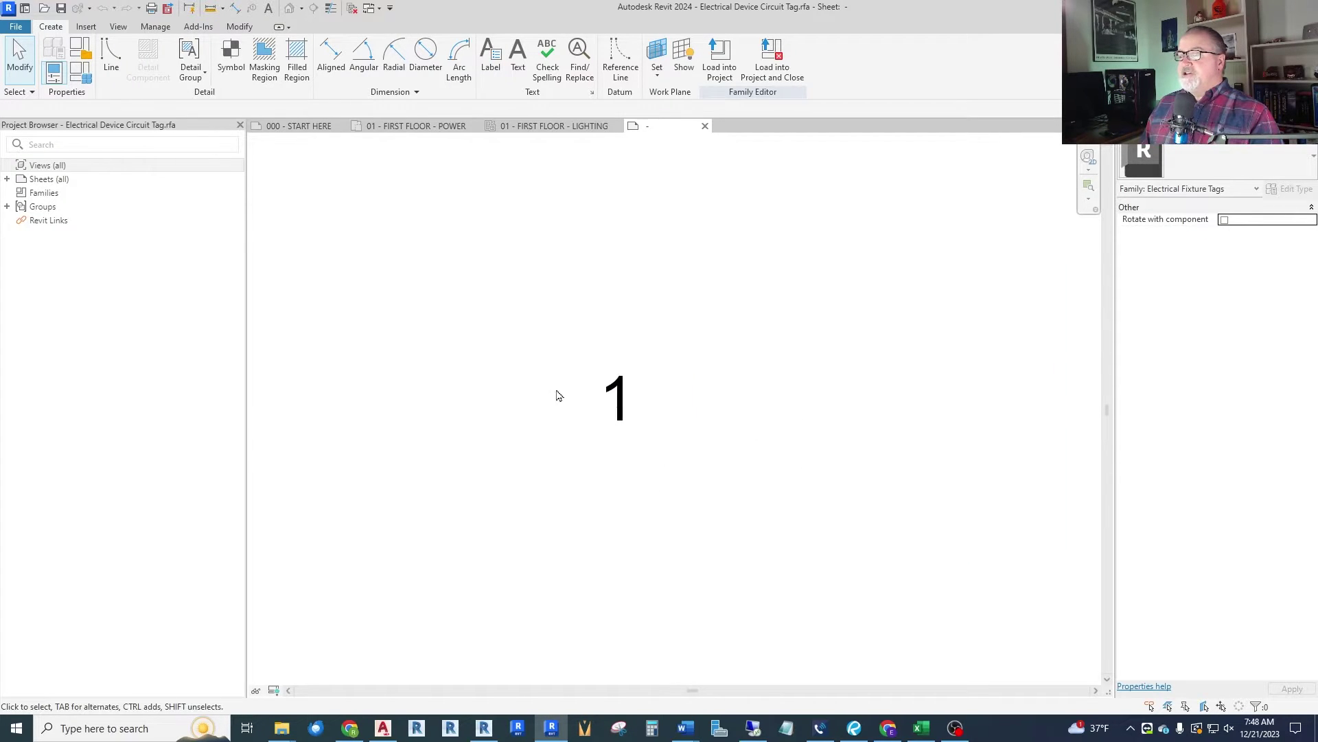
click(619, 409)
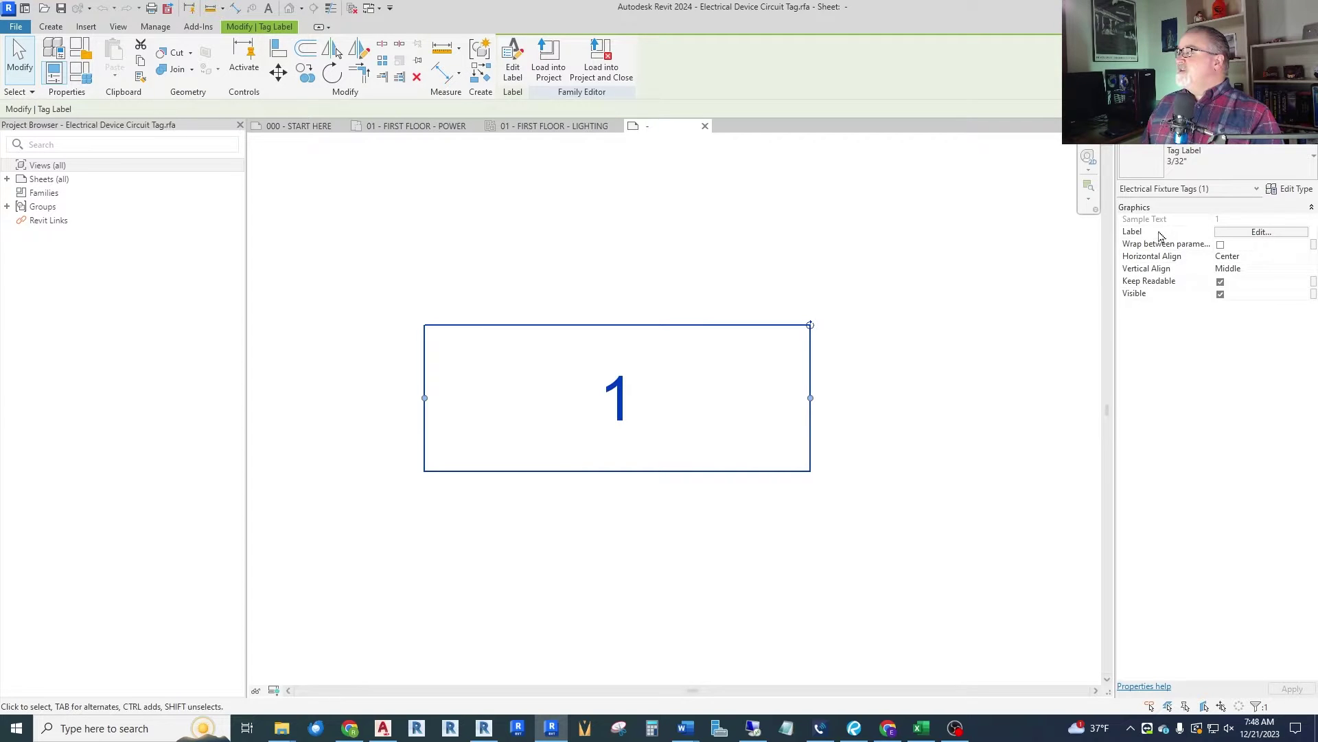
click(1250, 233)
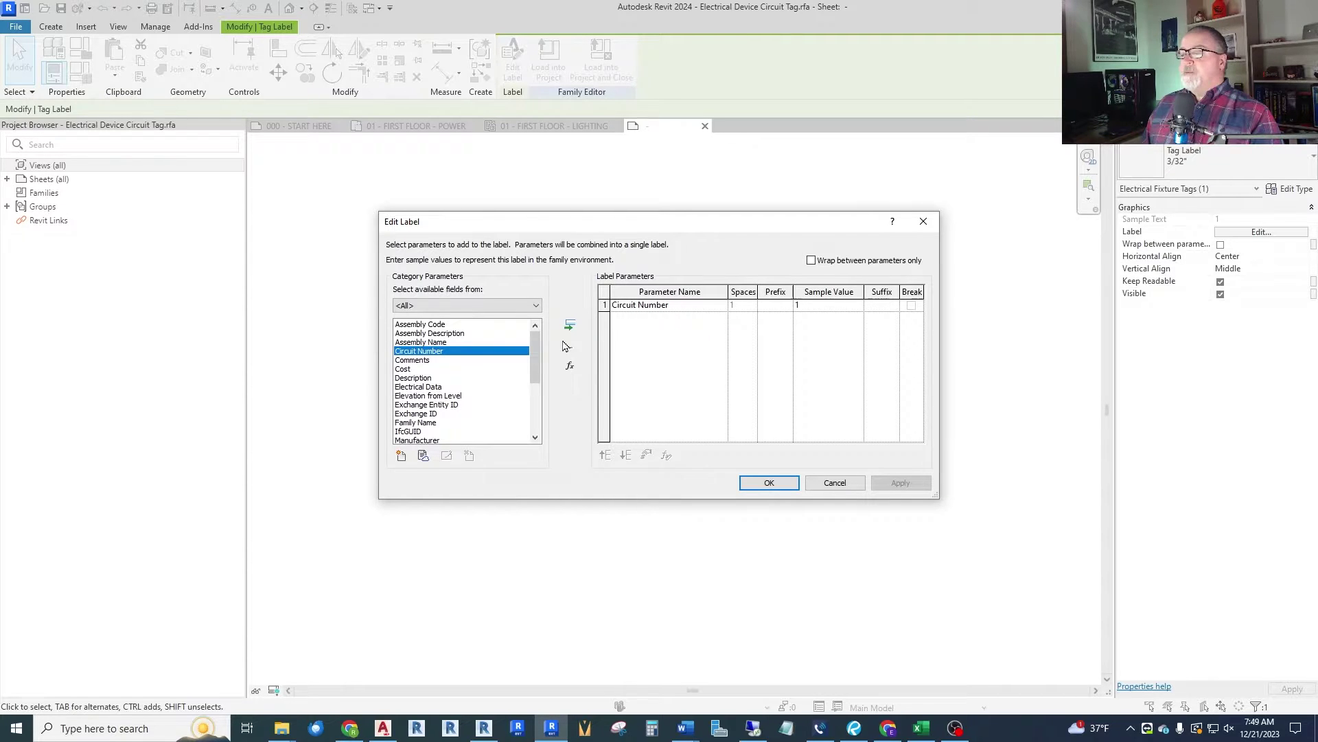
Replace the Circuit Number label parameter with Elevation from Level.
mouse_move(536, 354)
mouse_down()
mouse_move(538, 385)
mouse_move(542, 333)
mouse_up()
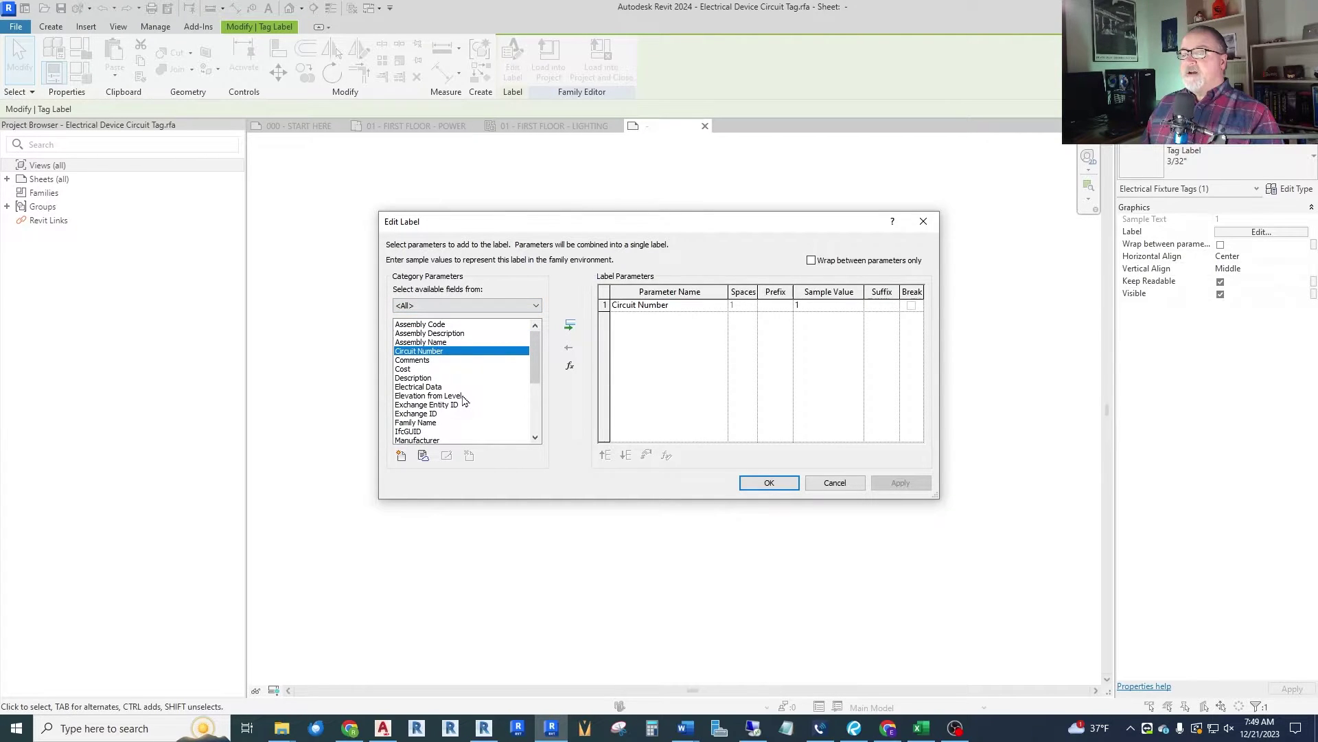
scroll(456, 398, down, 1)
scroll(454, 378, down, 3)
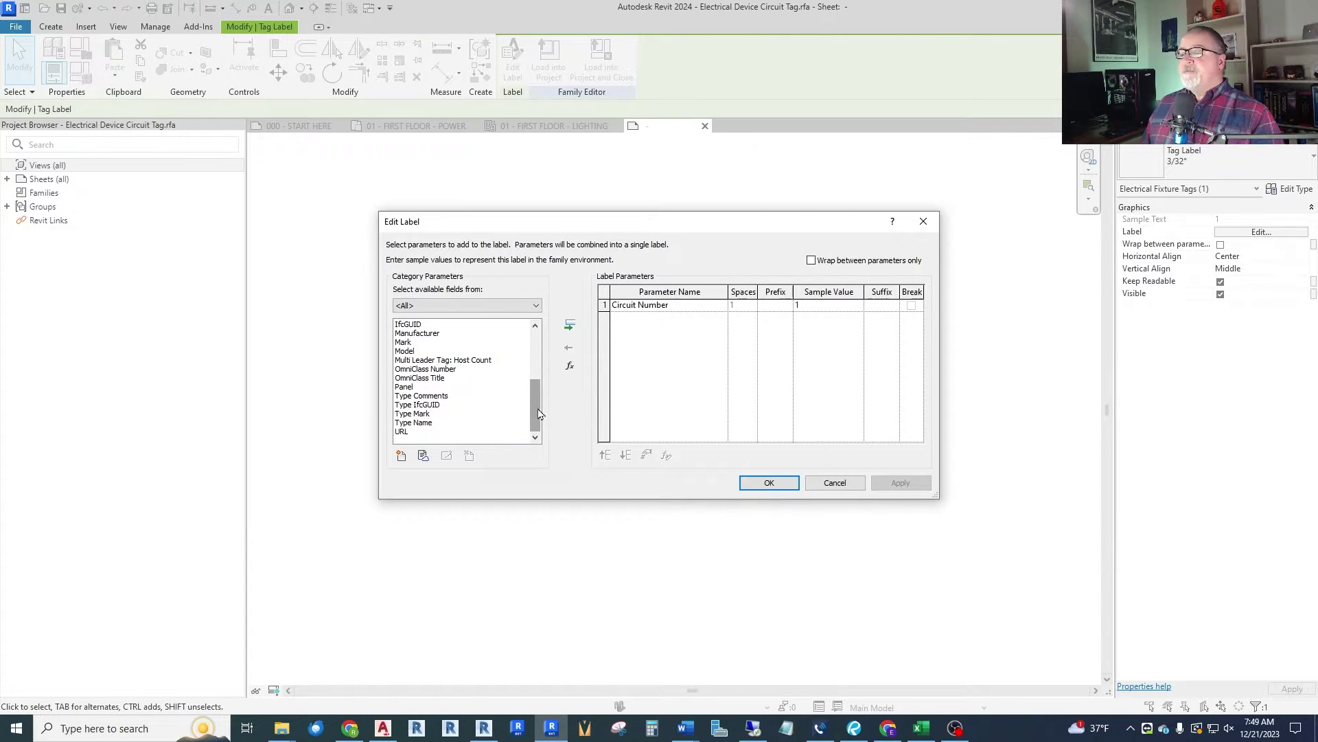
drag(535, 403, 535, 337)
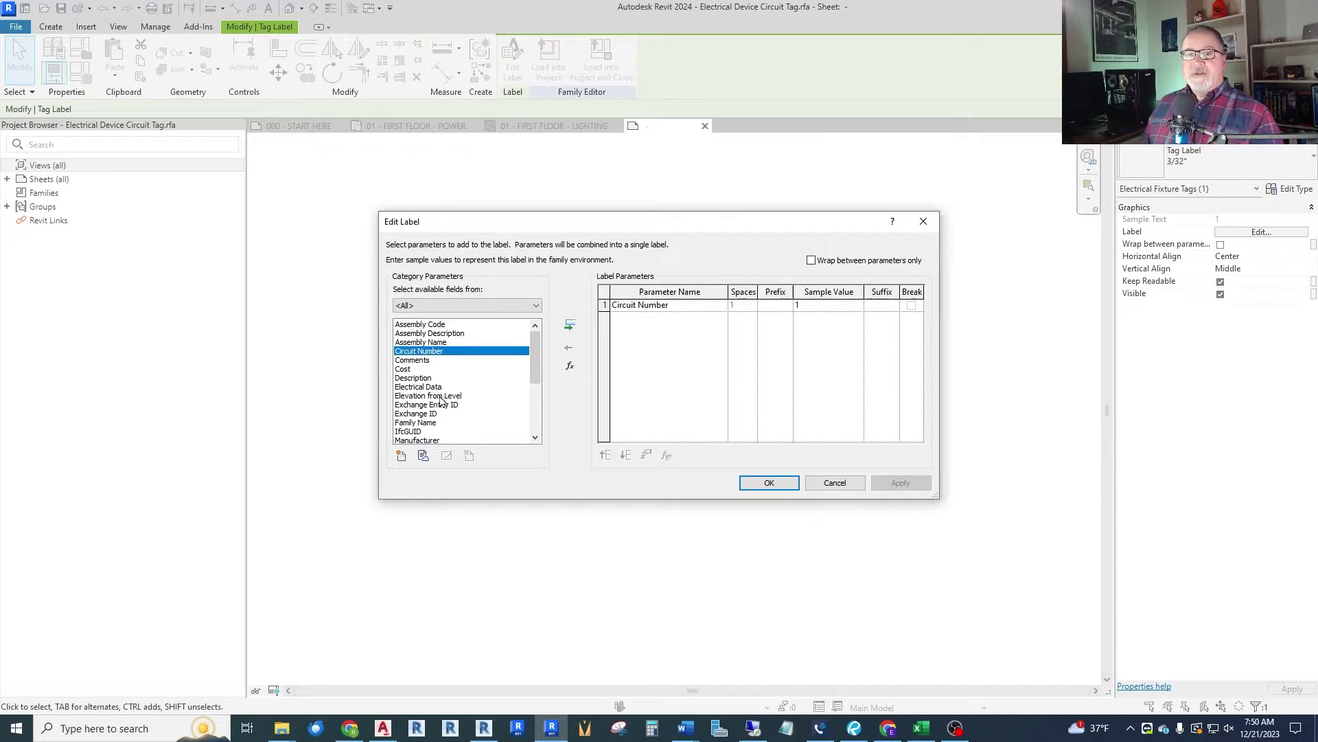
click(687, 307)
click(570, 347)
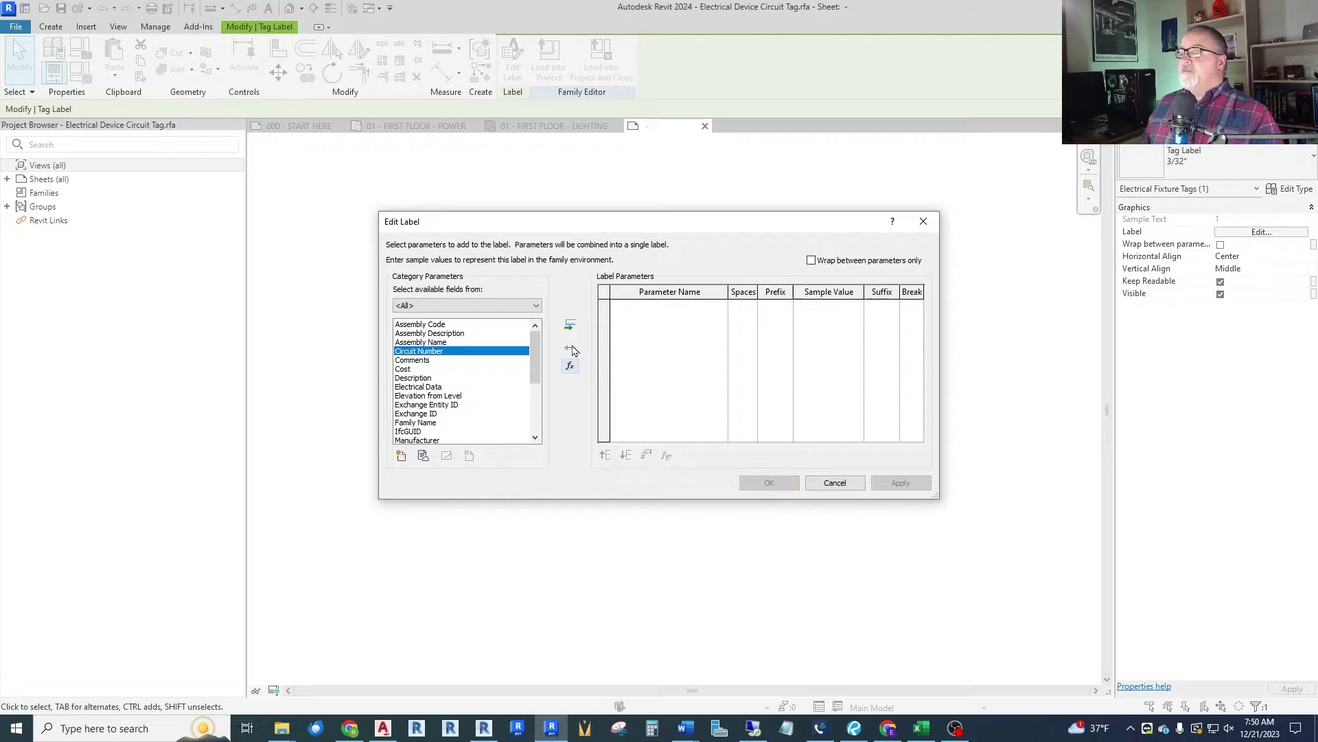
click(427, 396)
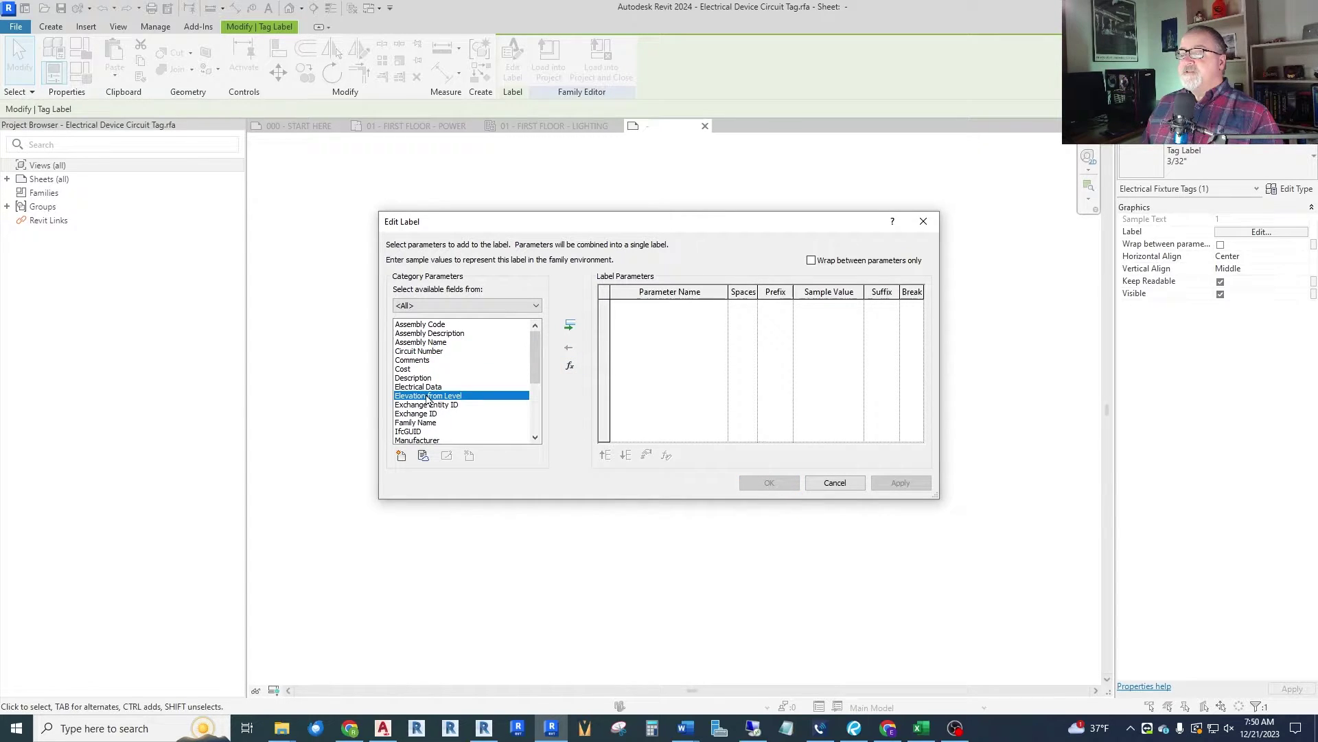
click(569, 325)
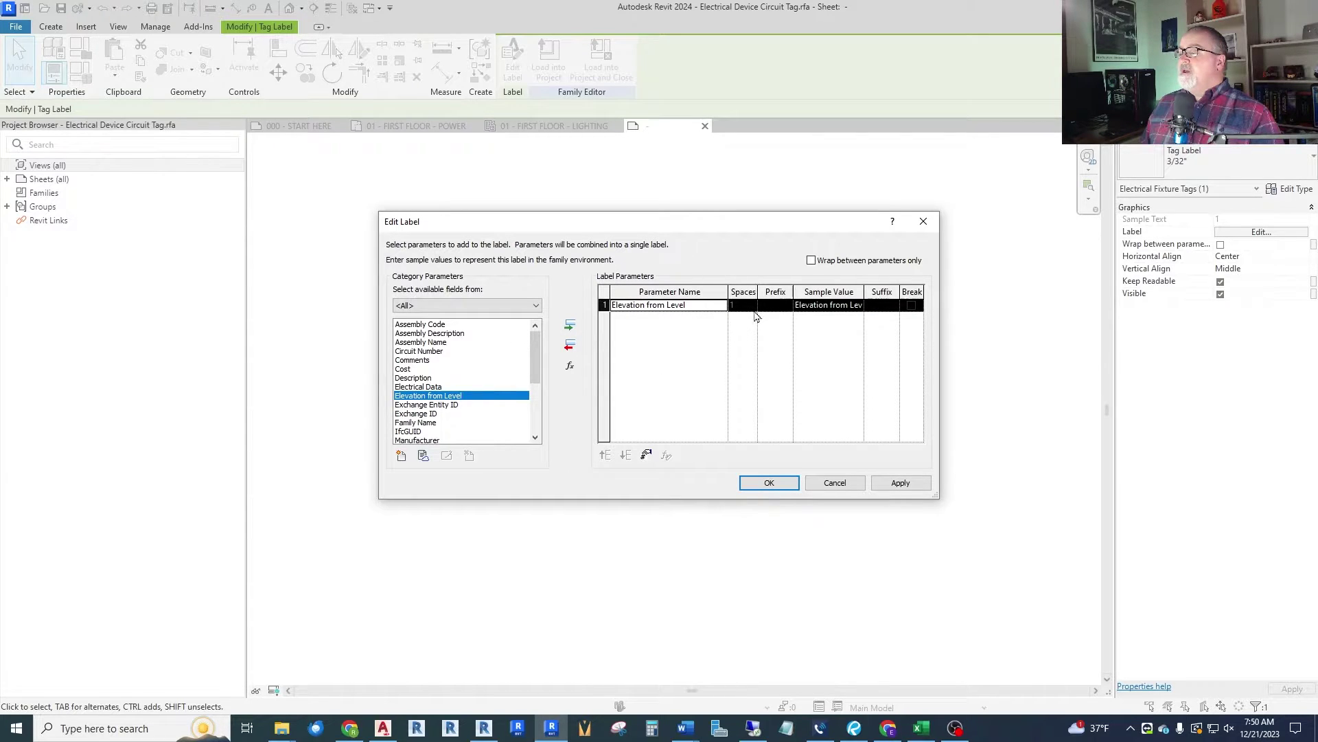
Set the sample value to 1'6" and suffix to A.F.F., then apply and confirm.
click(829, 309)
drag(798, 308, 886, 310)
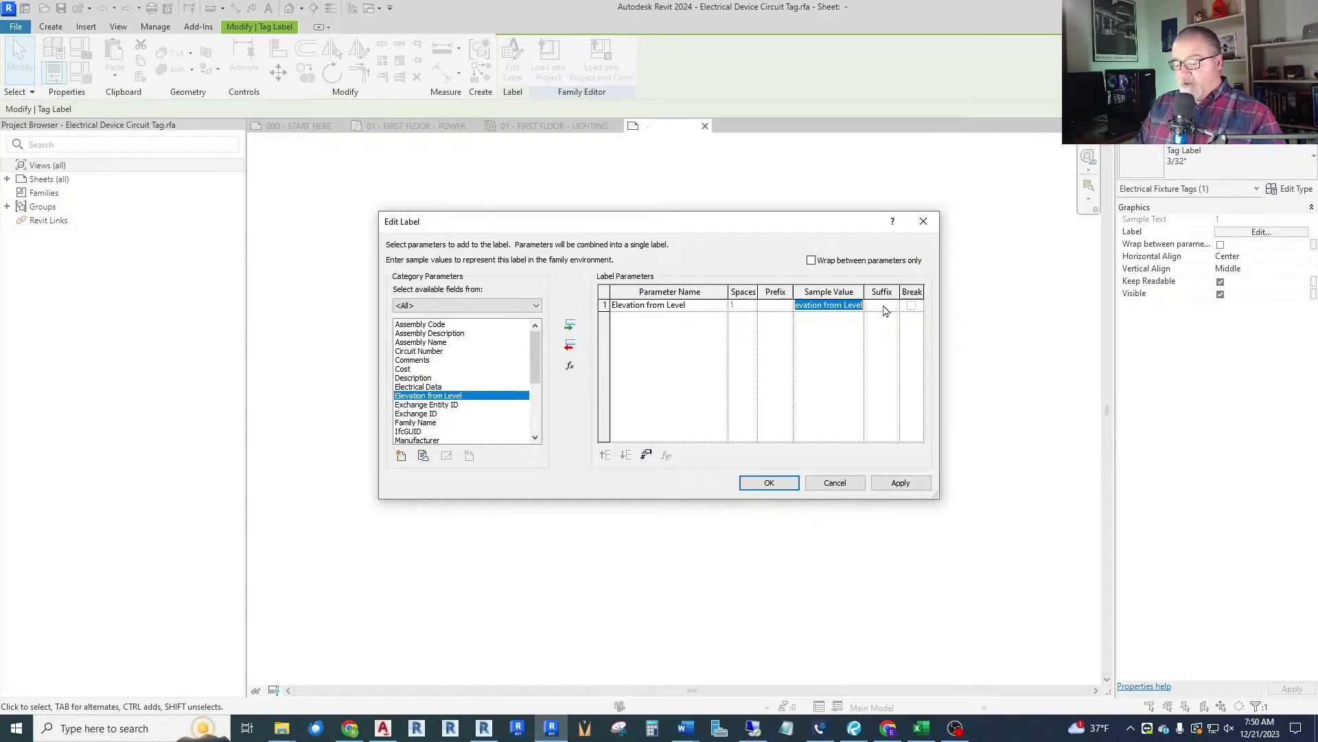
text(1'6)
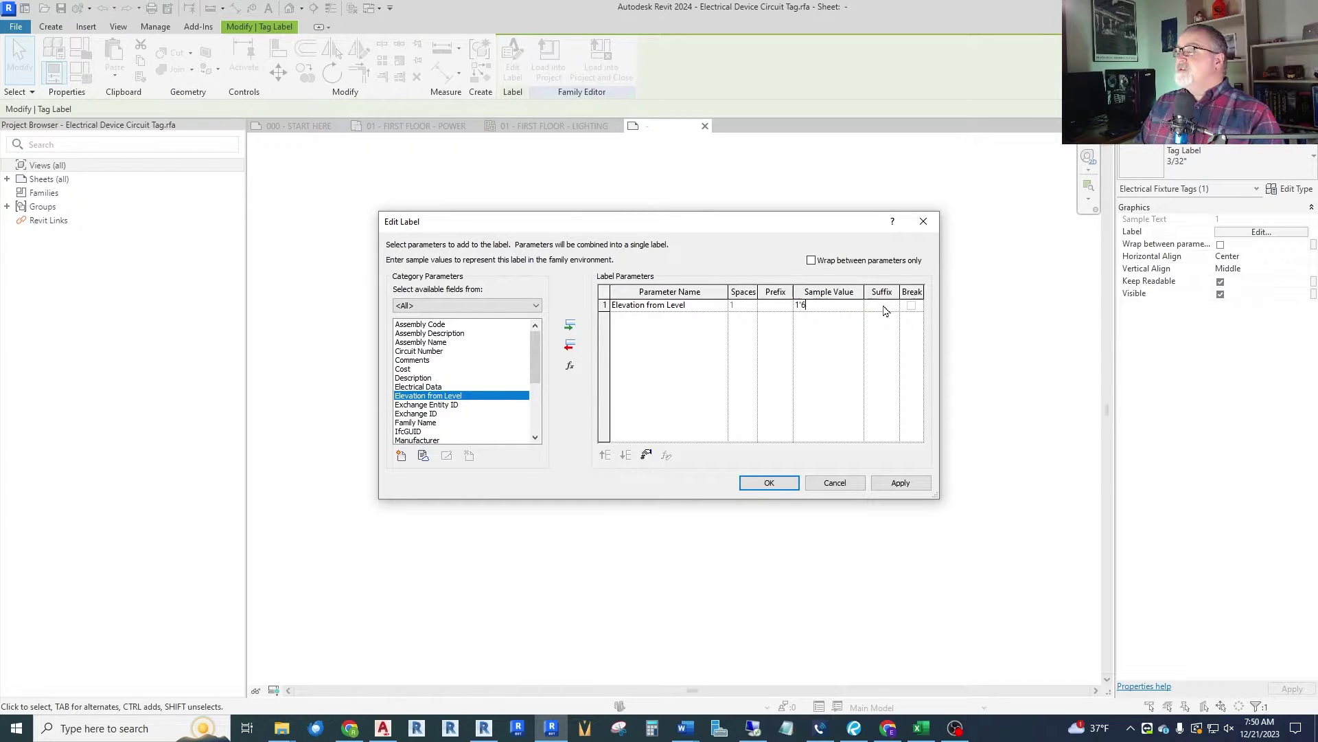
text(")
click(884, 307)
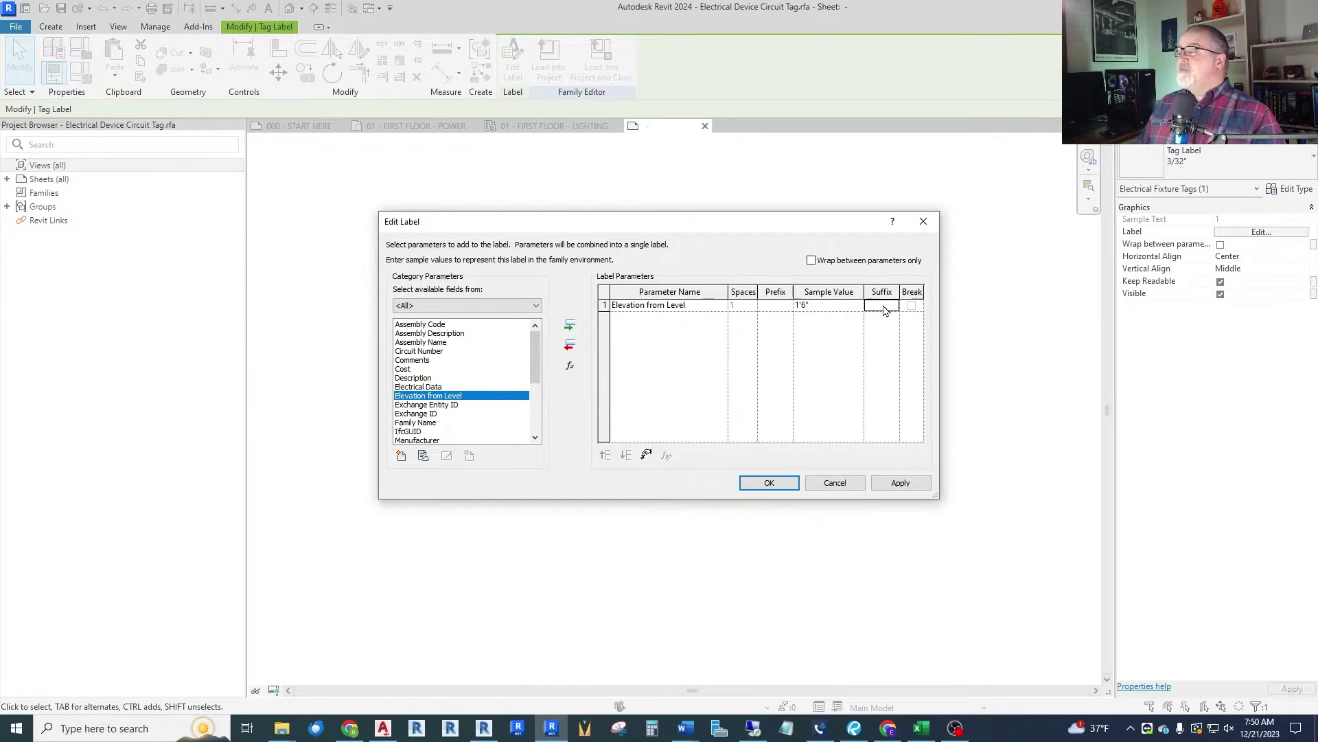
click(884, 305)
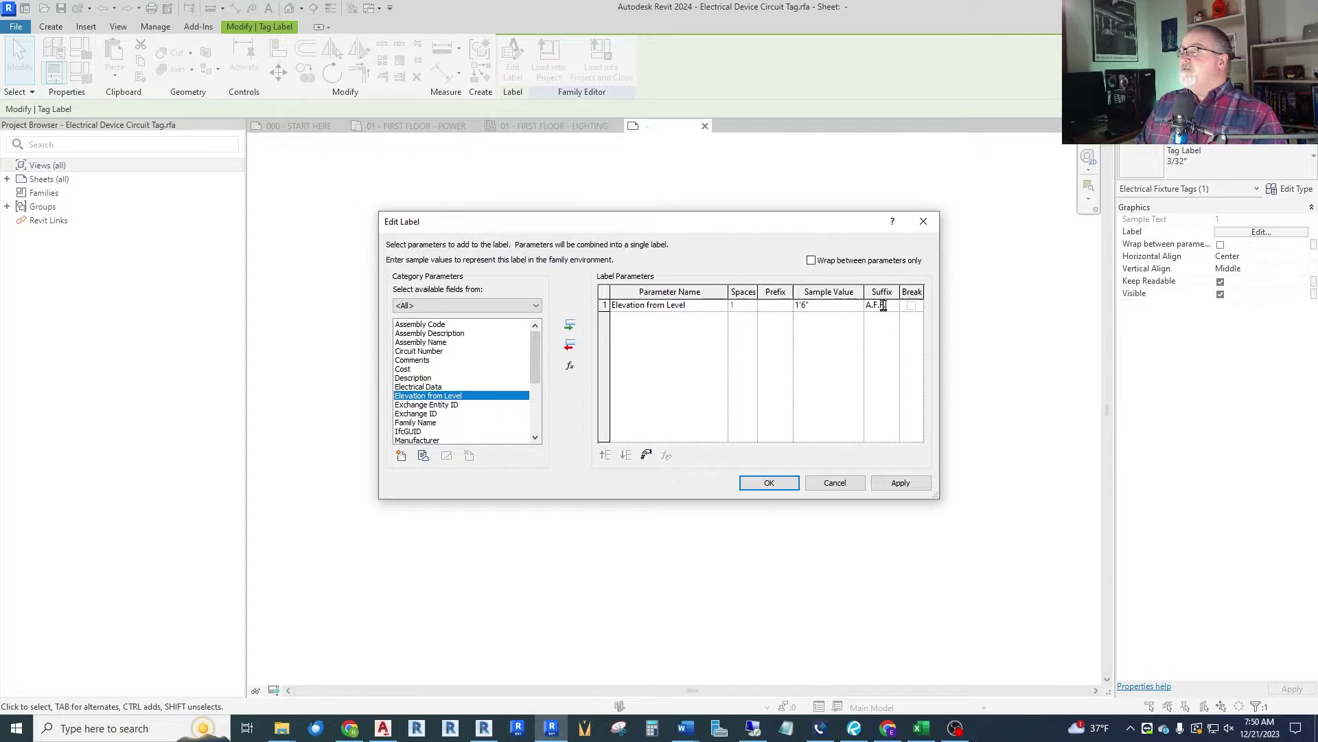
text(A.F.F.)
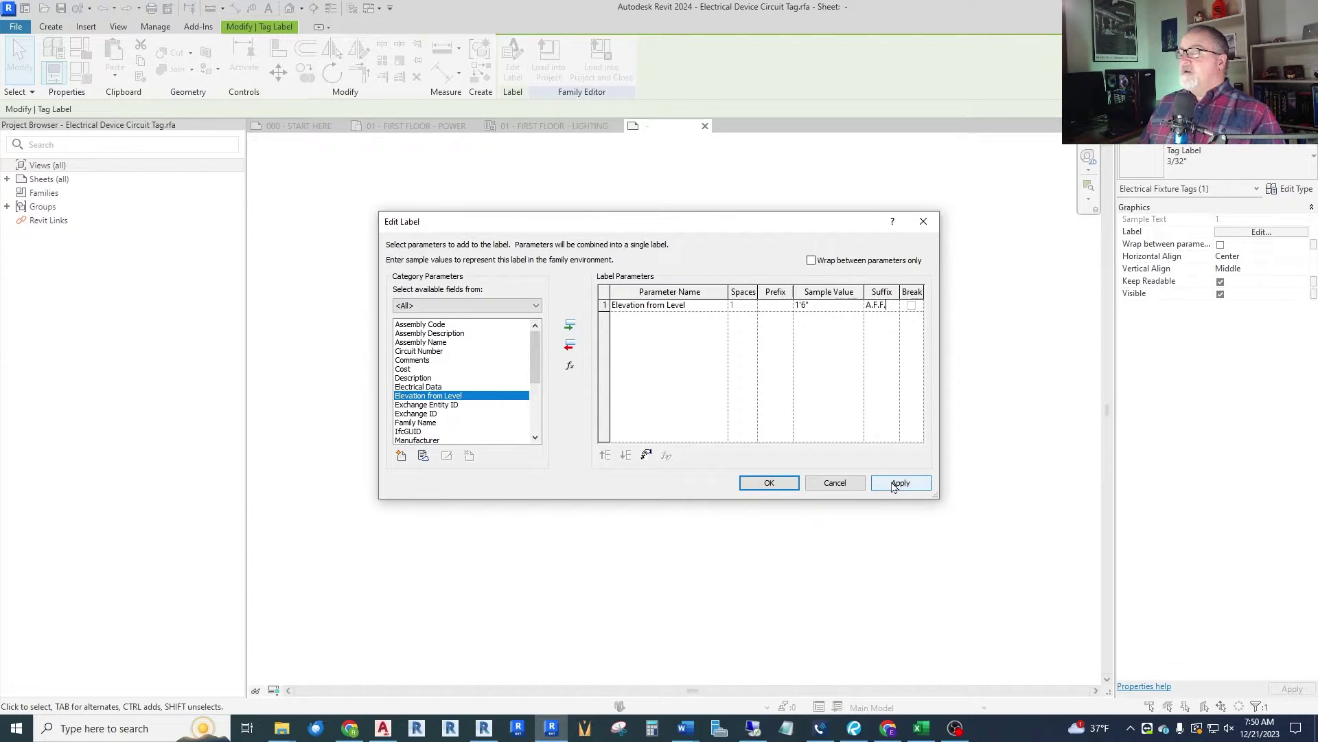
click(894, 484)
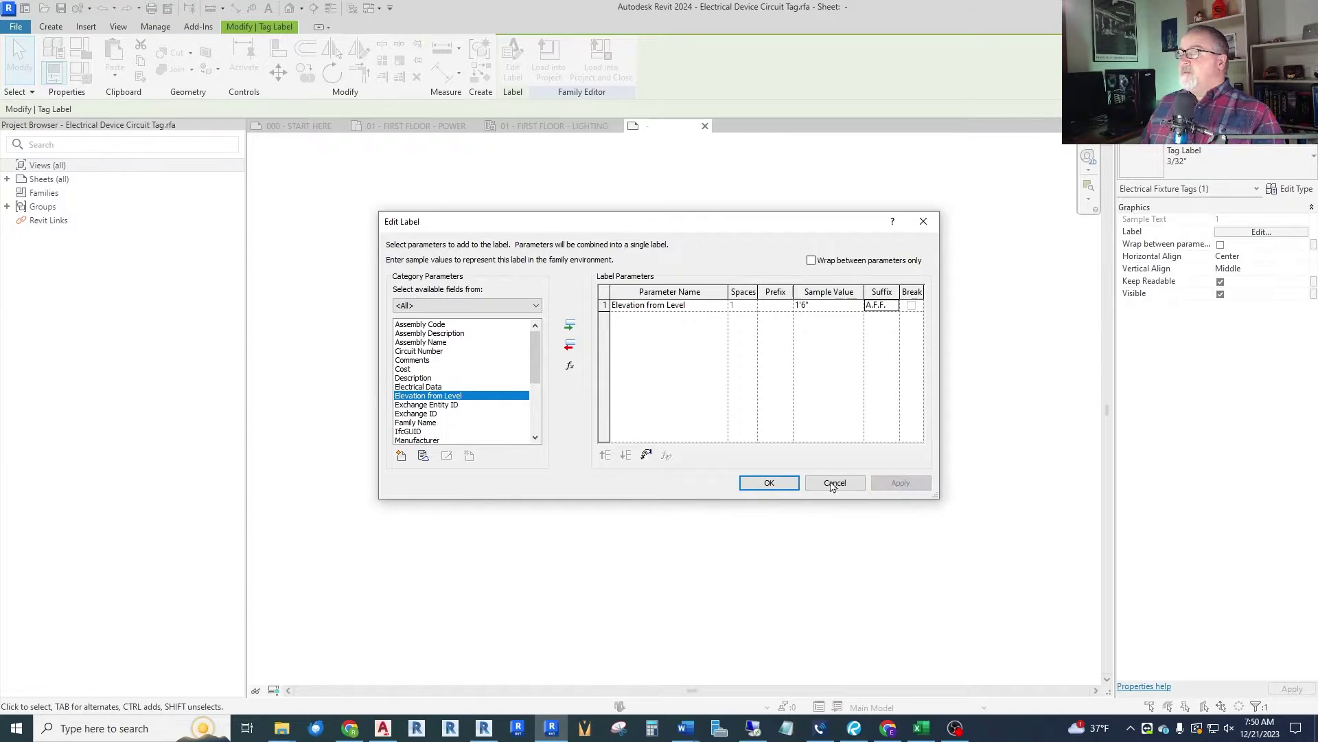
click(770, 482)
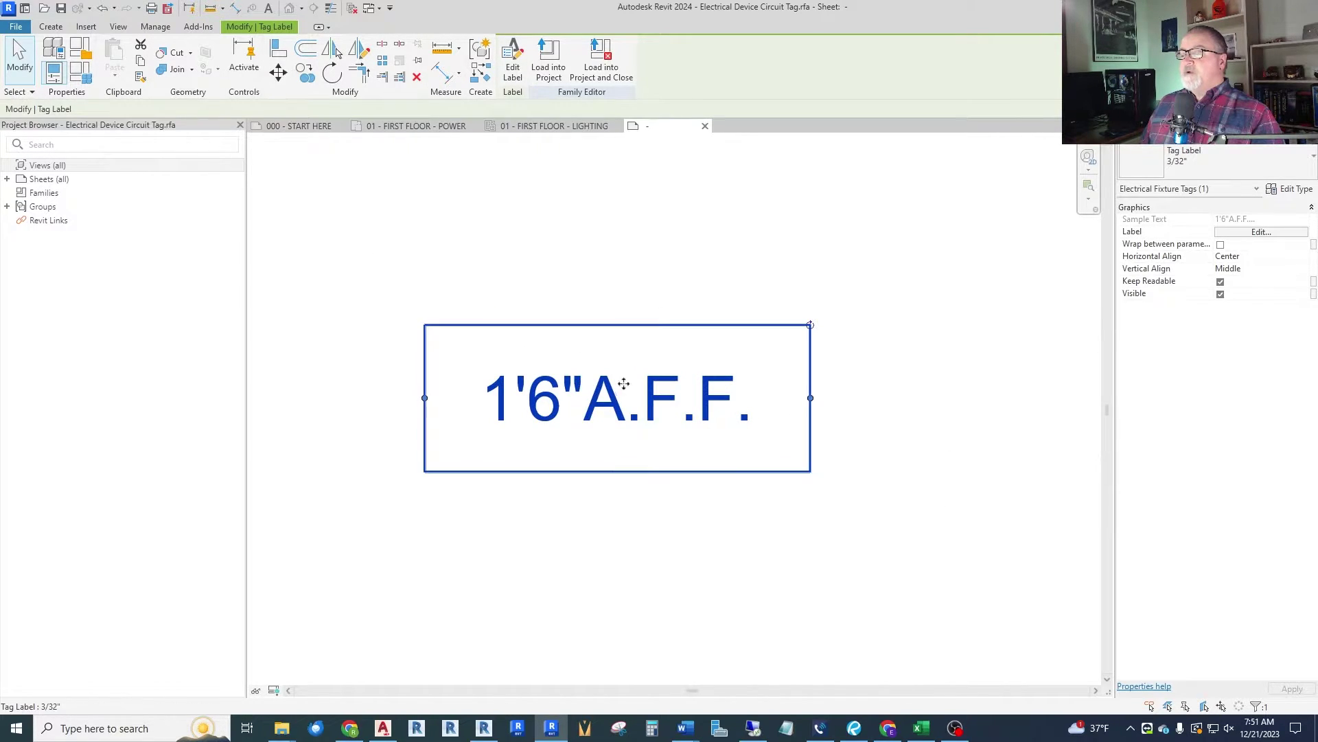
Keep the 1'6"A.F.F. label at the Tag Label 3/32" type and deselect it.
click(574, 581)
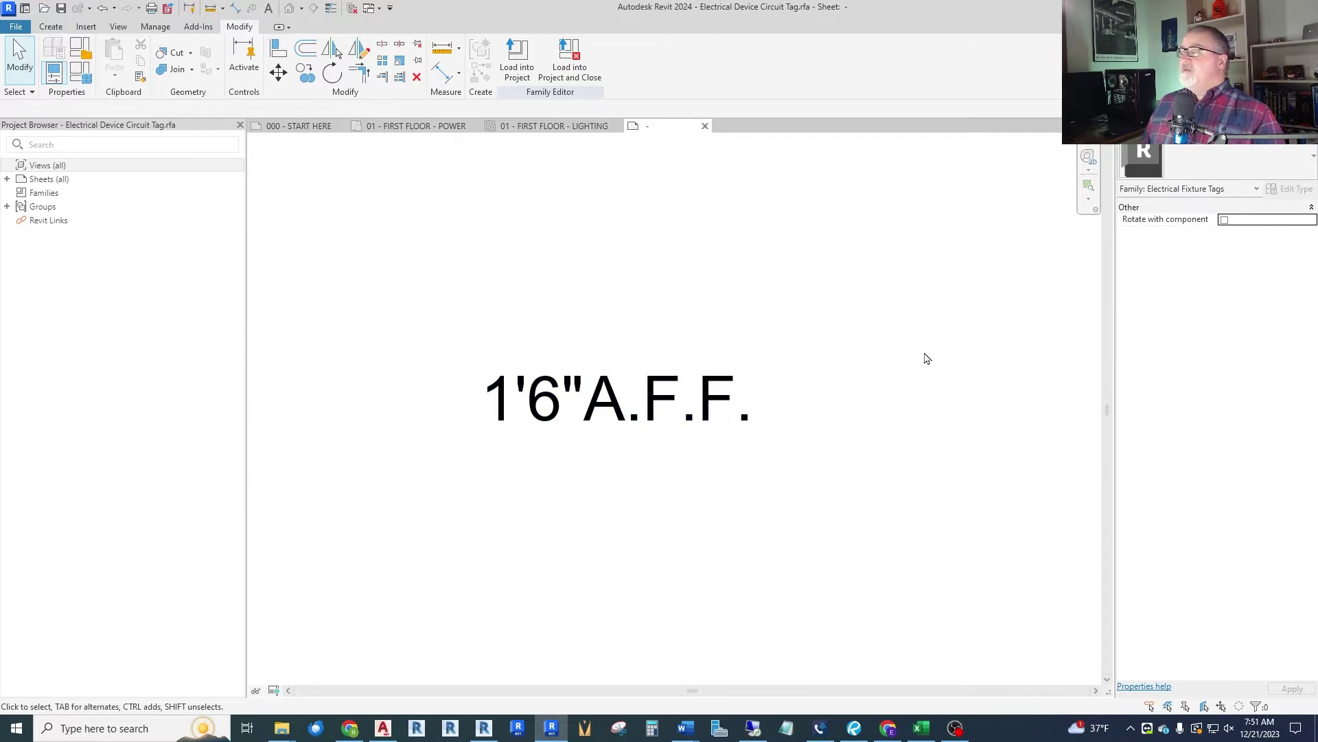
click(667, 415)
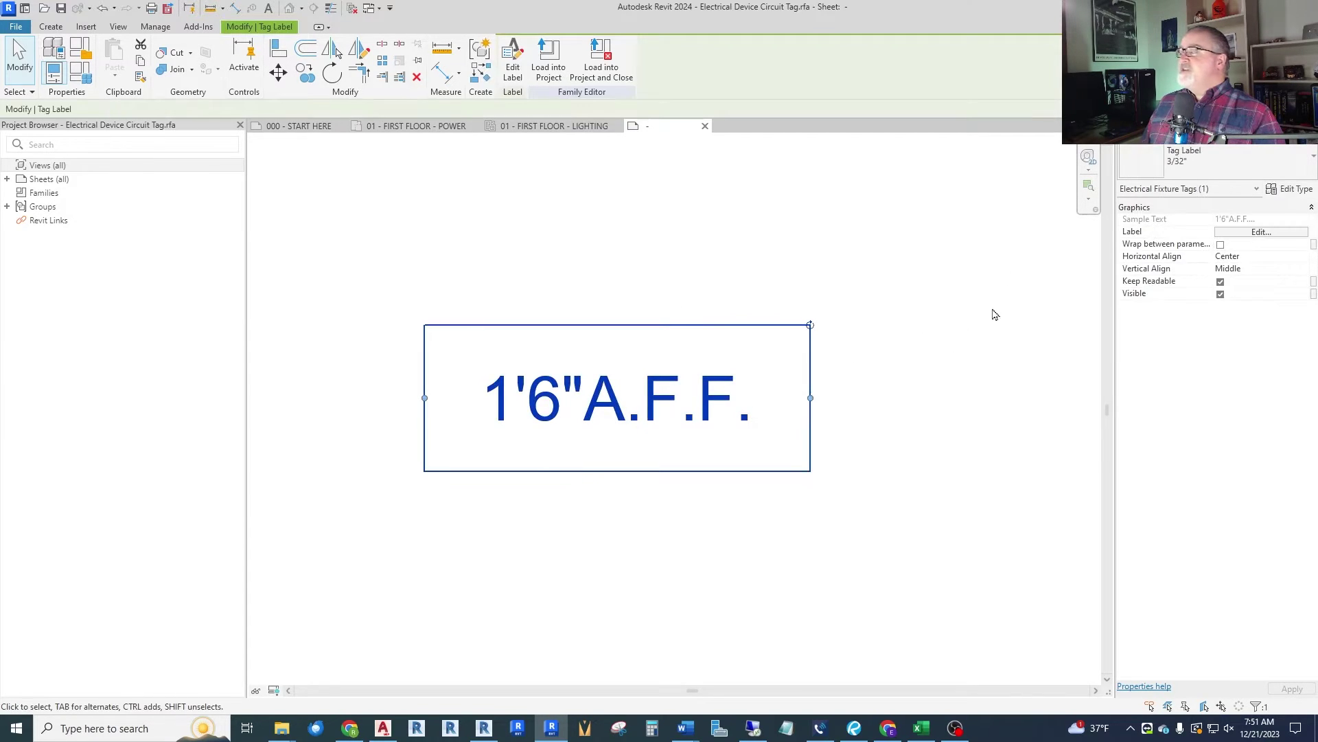
click(1242, 158)
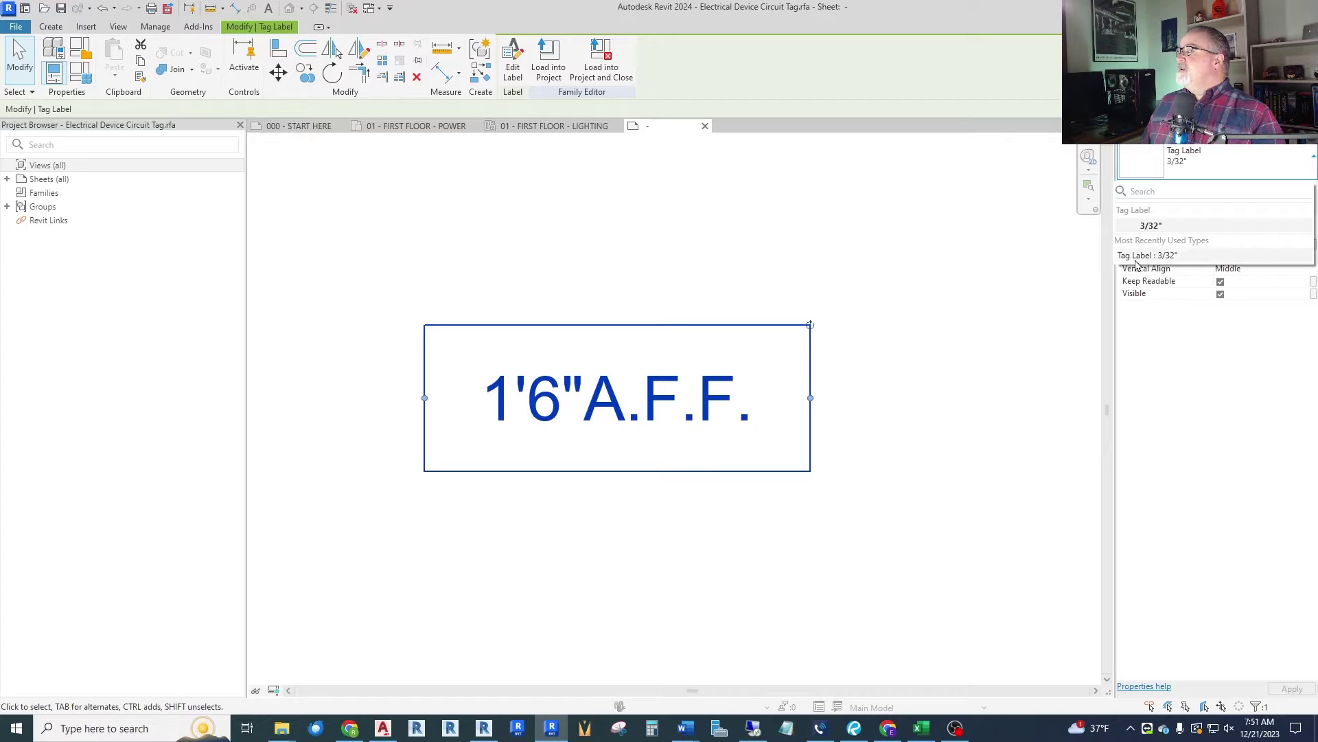
click(1155, 254)
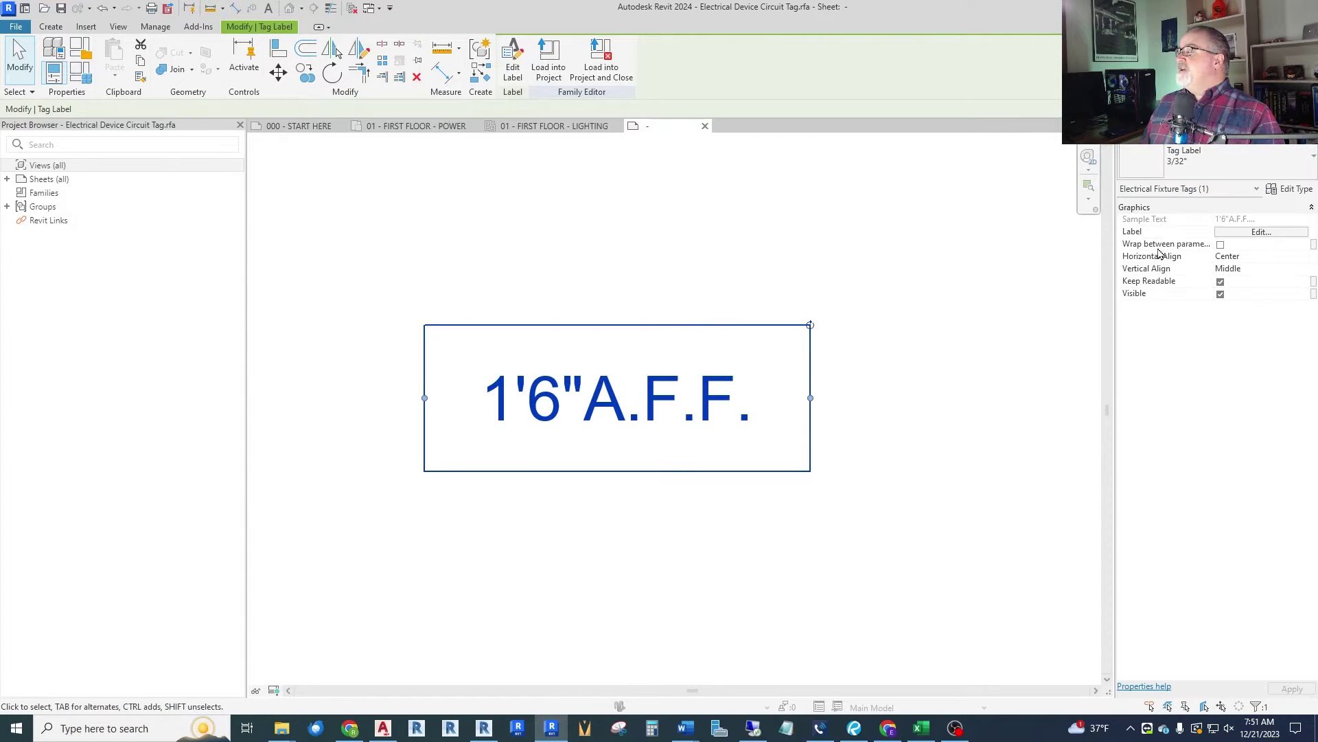
key(Escape)
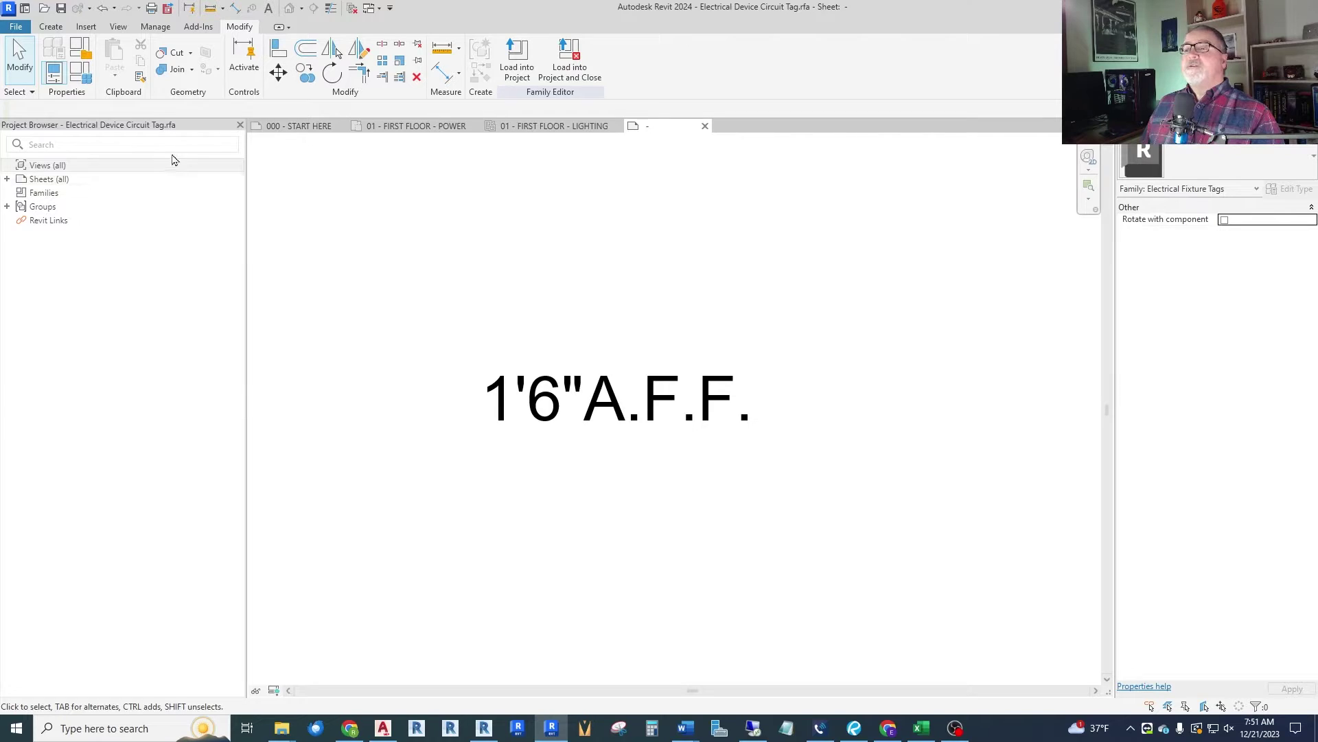
click(51, 26)
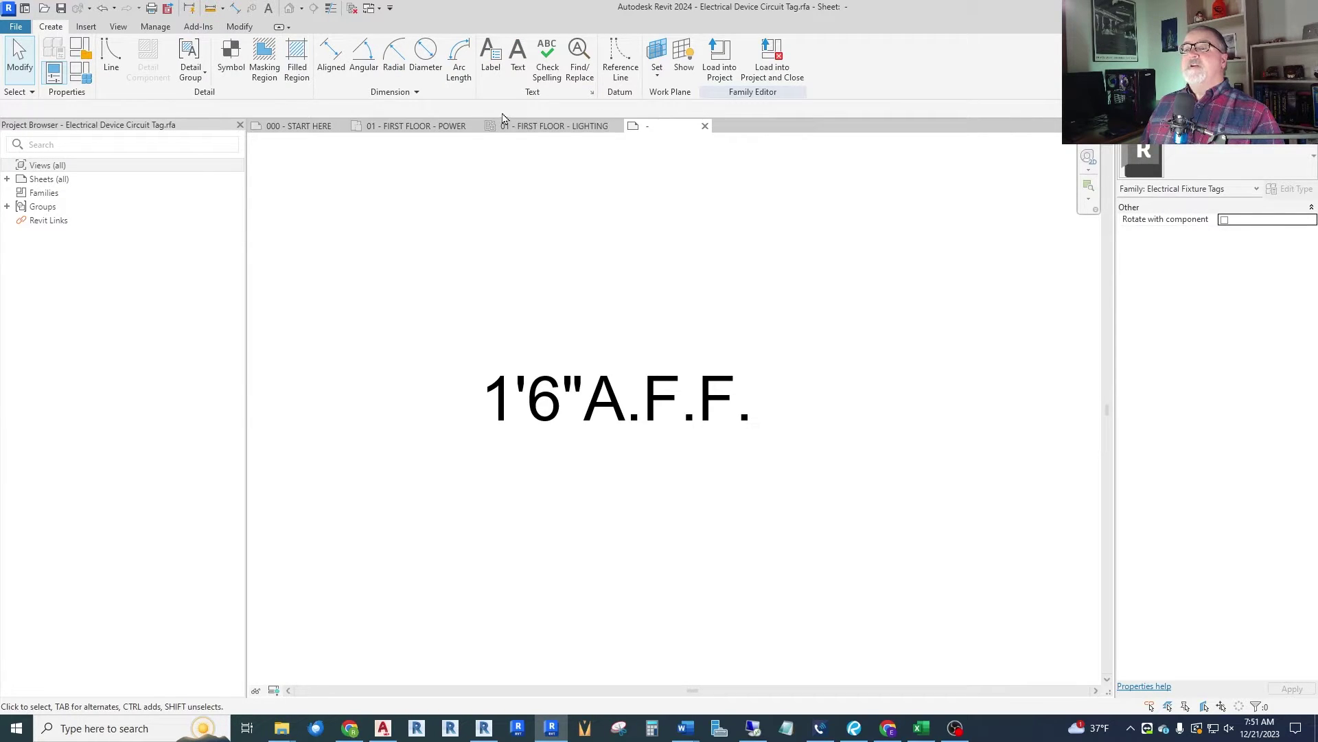
Draw a rectangle of lines around the 1'6"A.F.F. label and dismiss the not-visible warning.
click(111, 53)
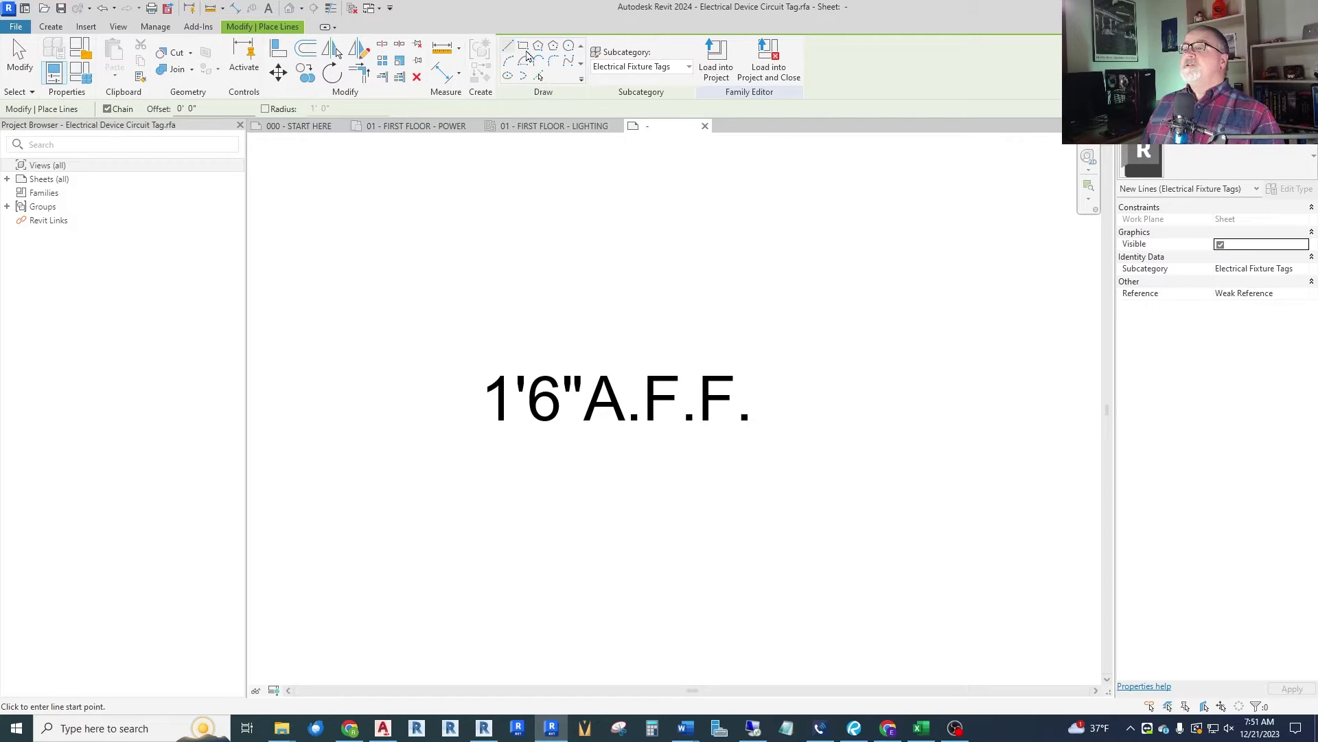
click(524, 47)
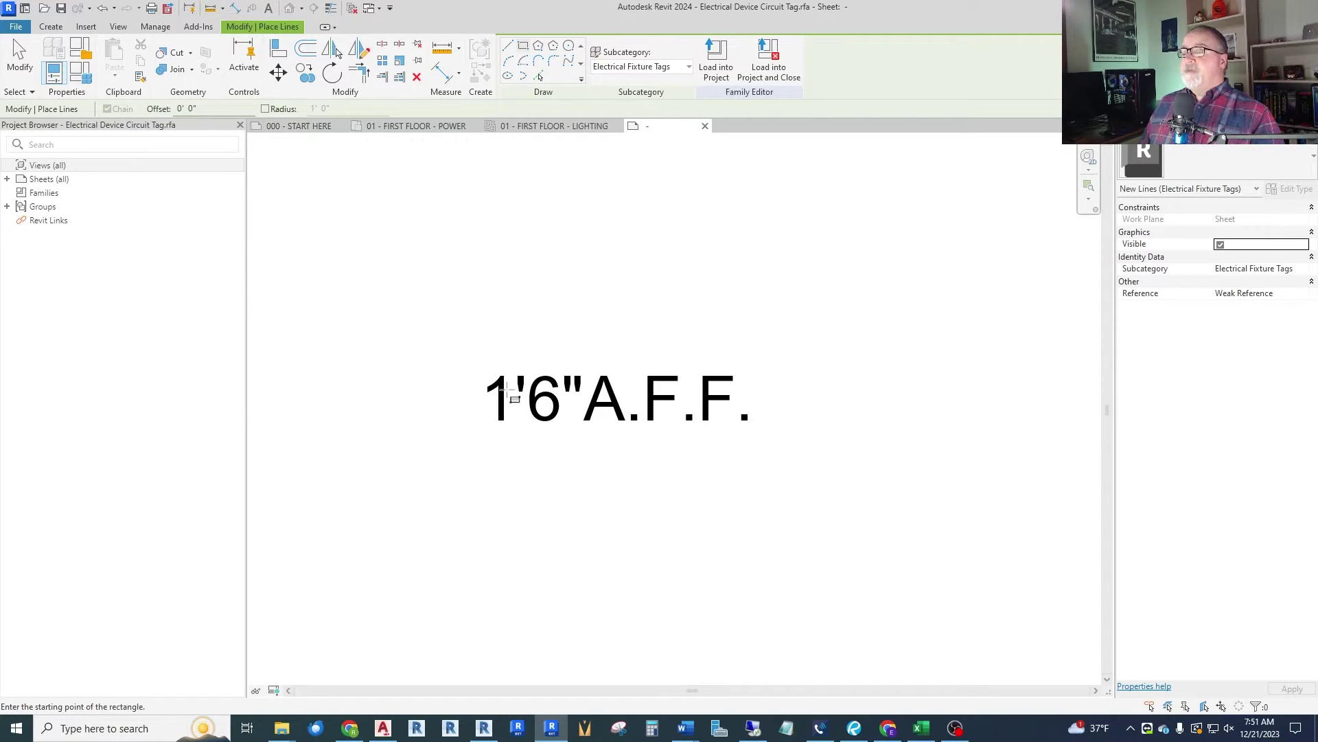
click(463, 352)
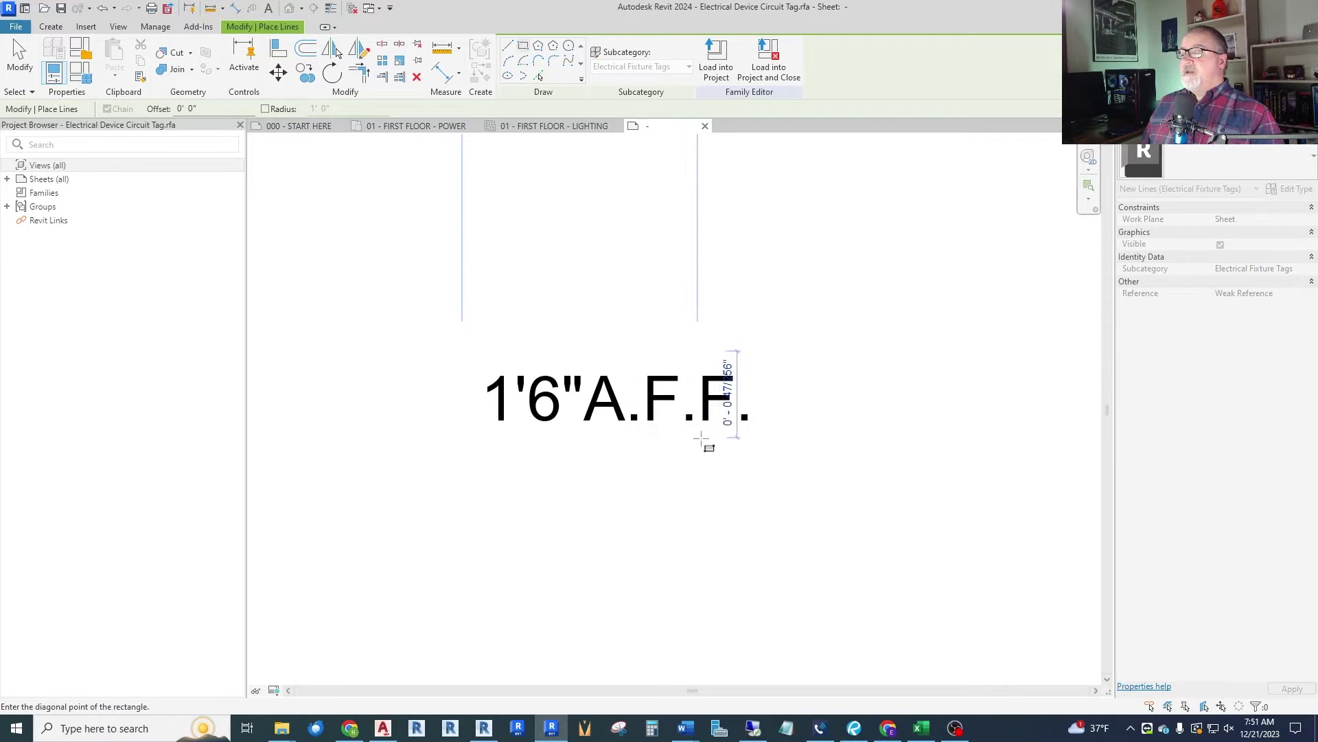
click(772, 445)
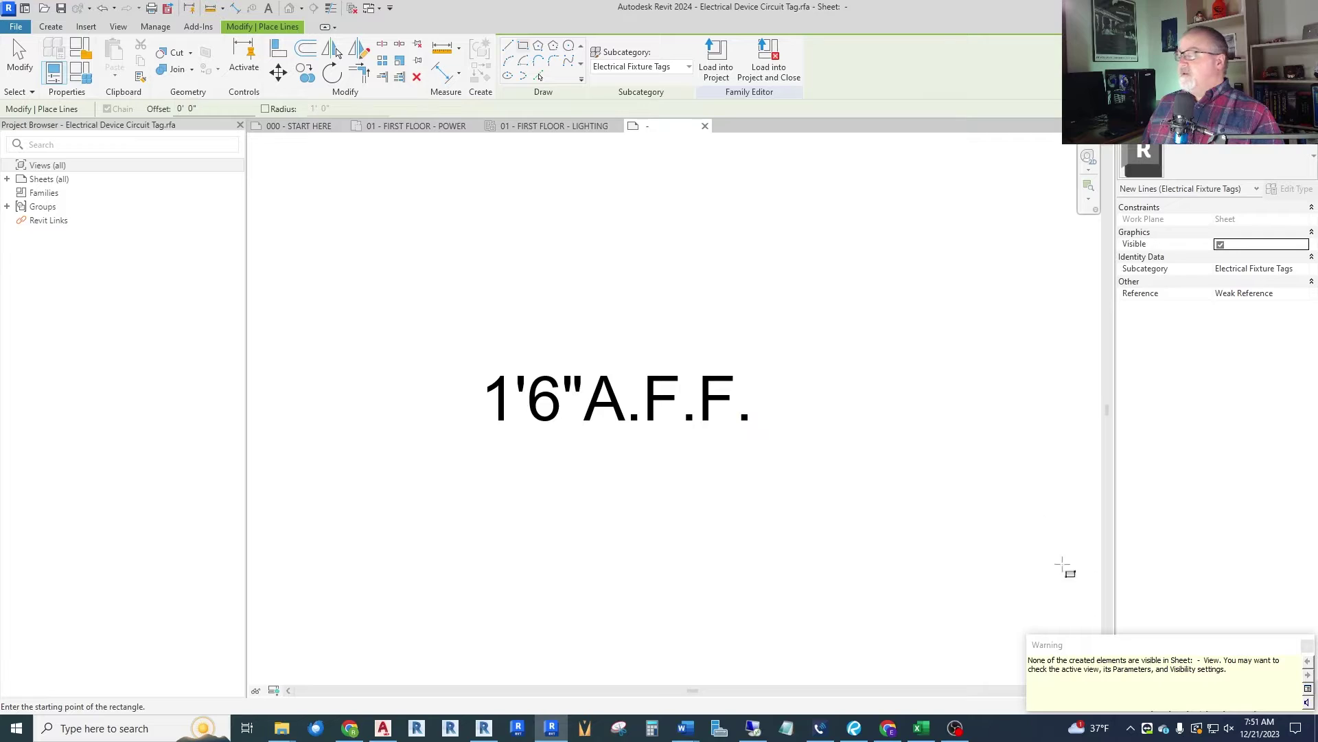
click(1305, 647)
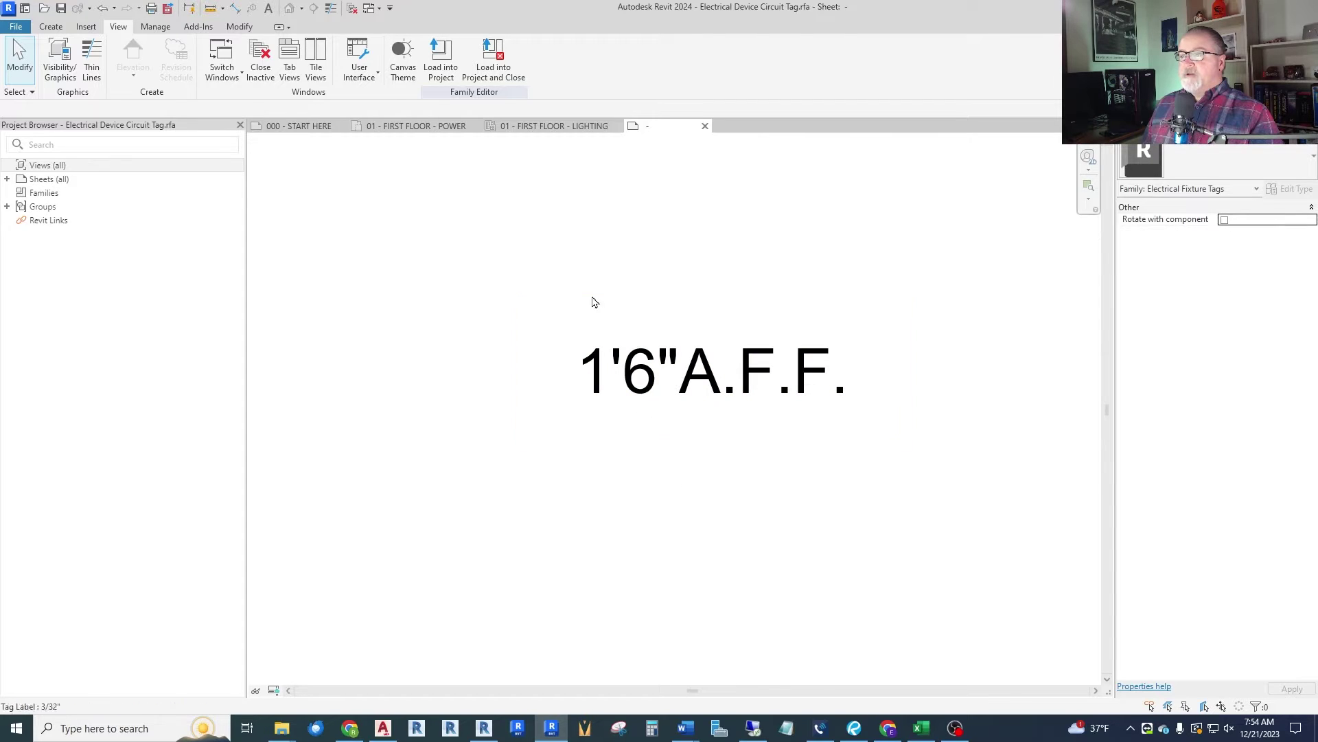
Enable Show annotation categories in this view in Visibility/Graphics.
click(46, 27)
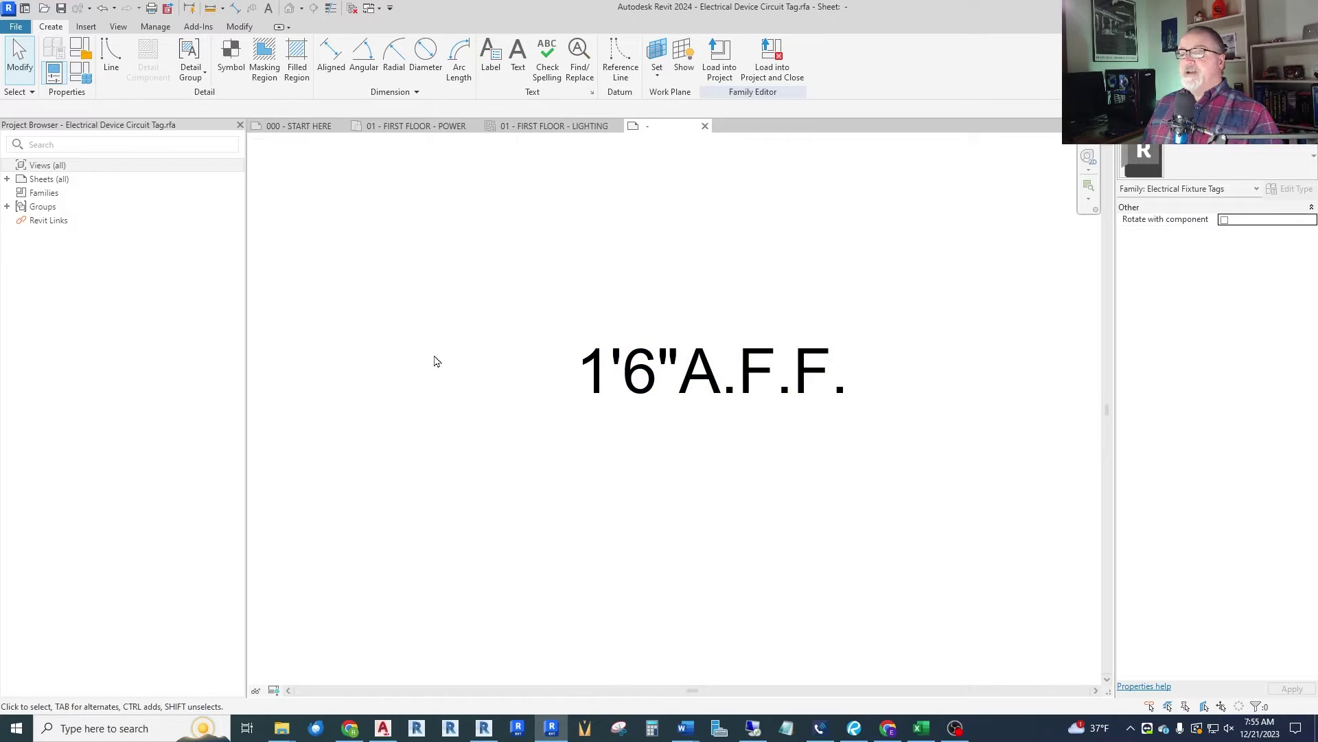
click(156, 27)
click(118, 28)
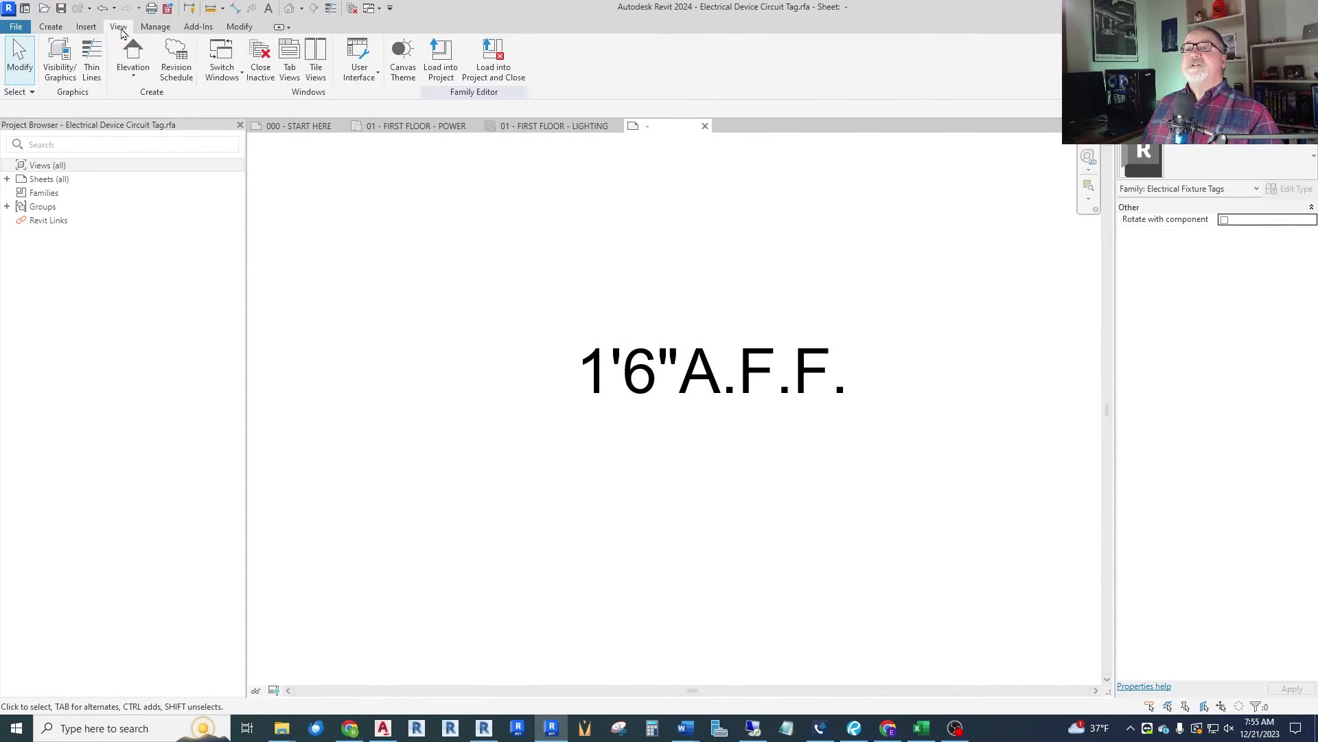
click(57, 71)
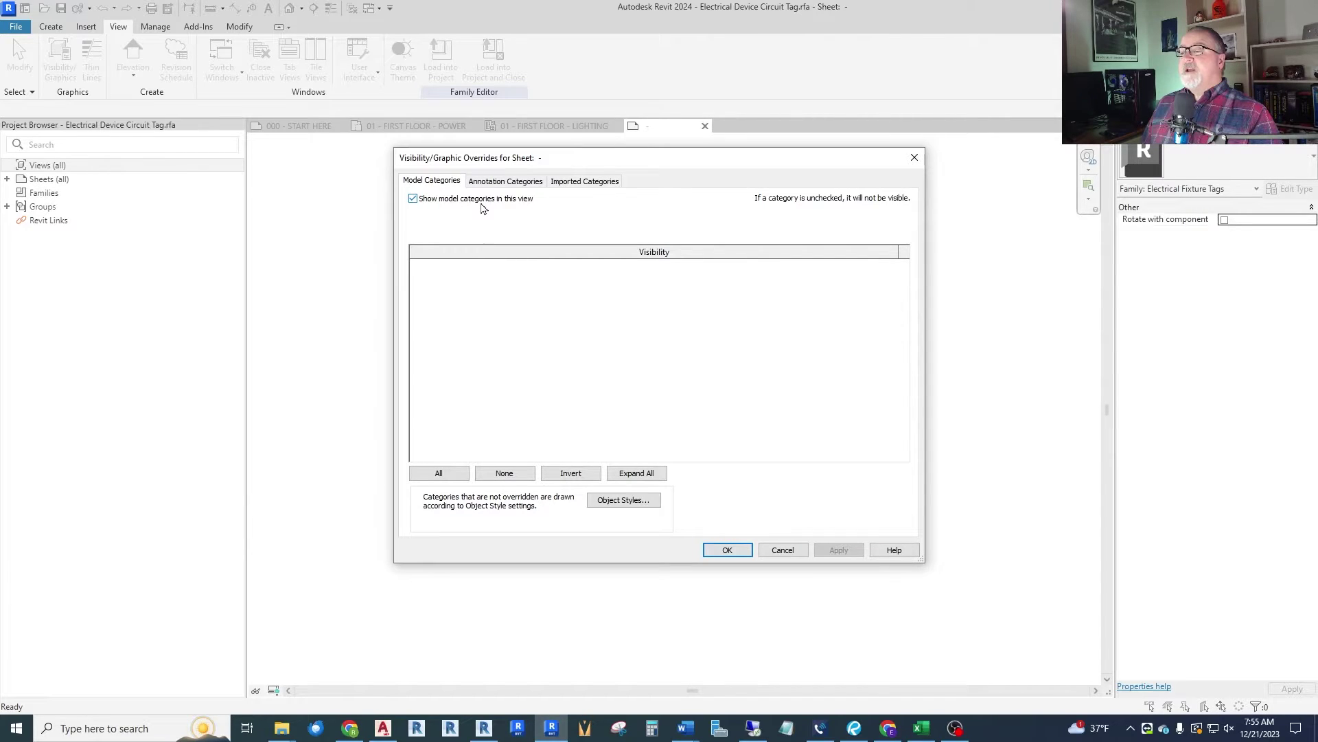
click(497, 184)
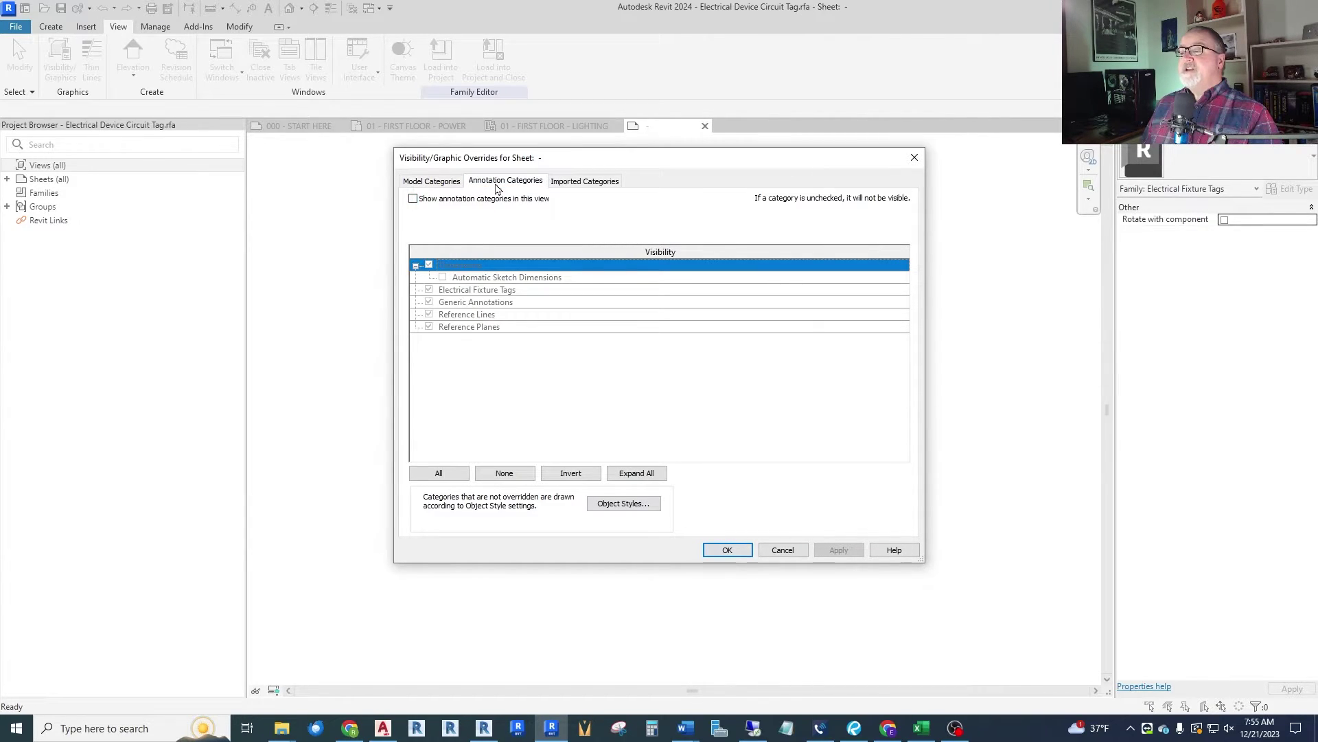
click(413, 198)
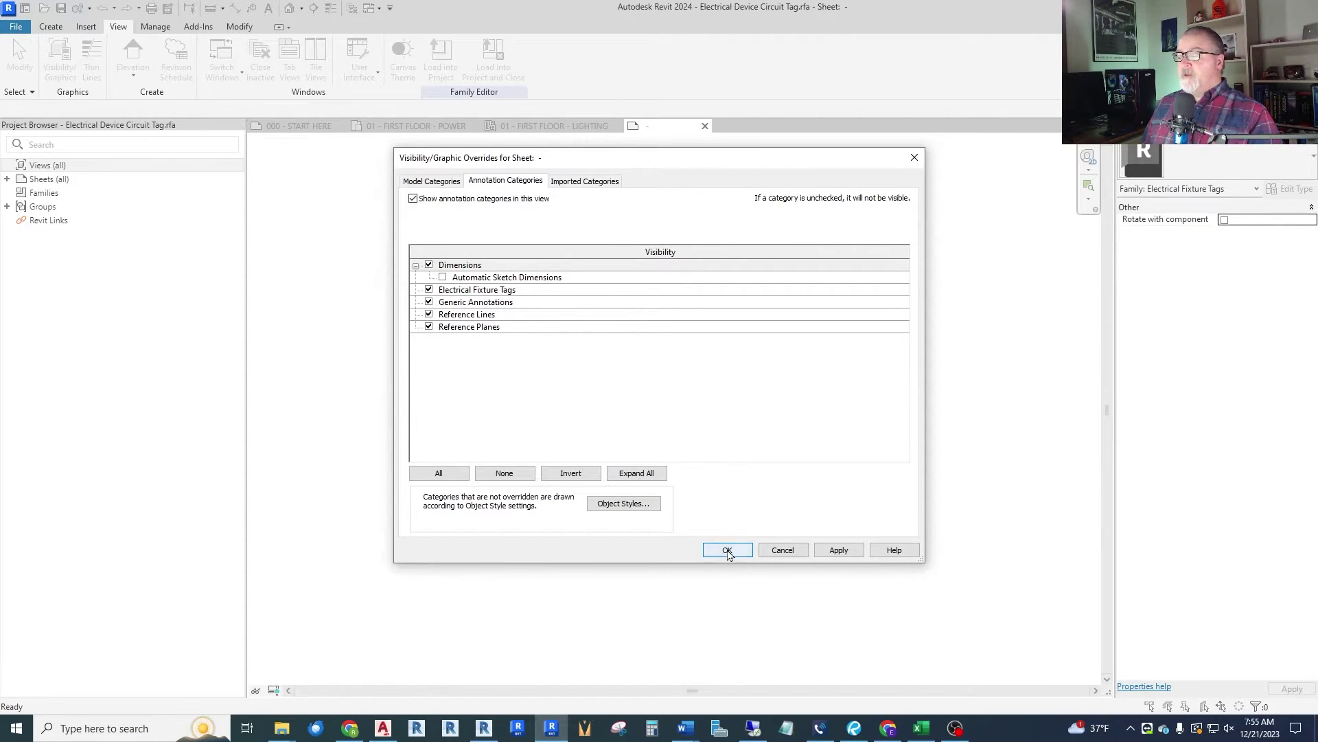
click(726, 550)
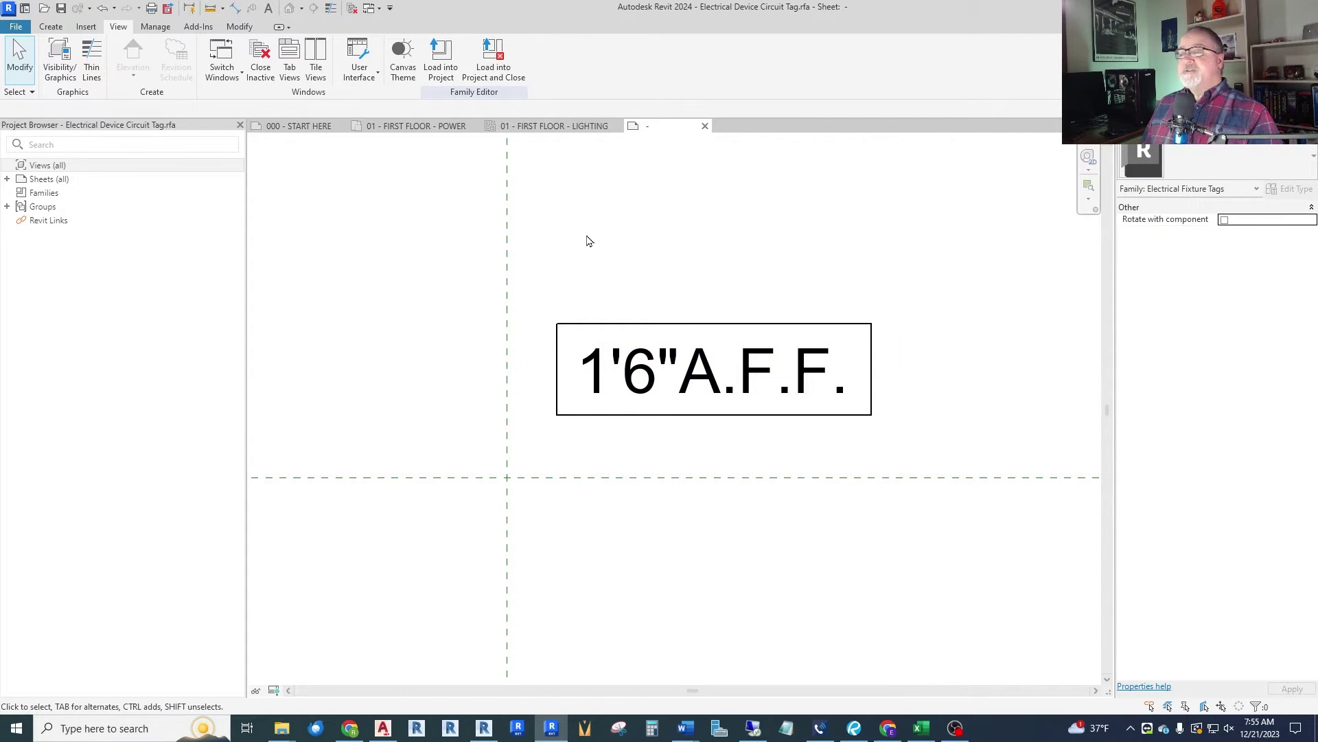
Move the A.F.F. label and its box onto the reference-plane intersection.
click(53, 27)
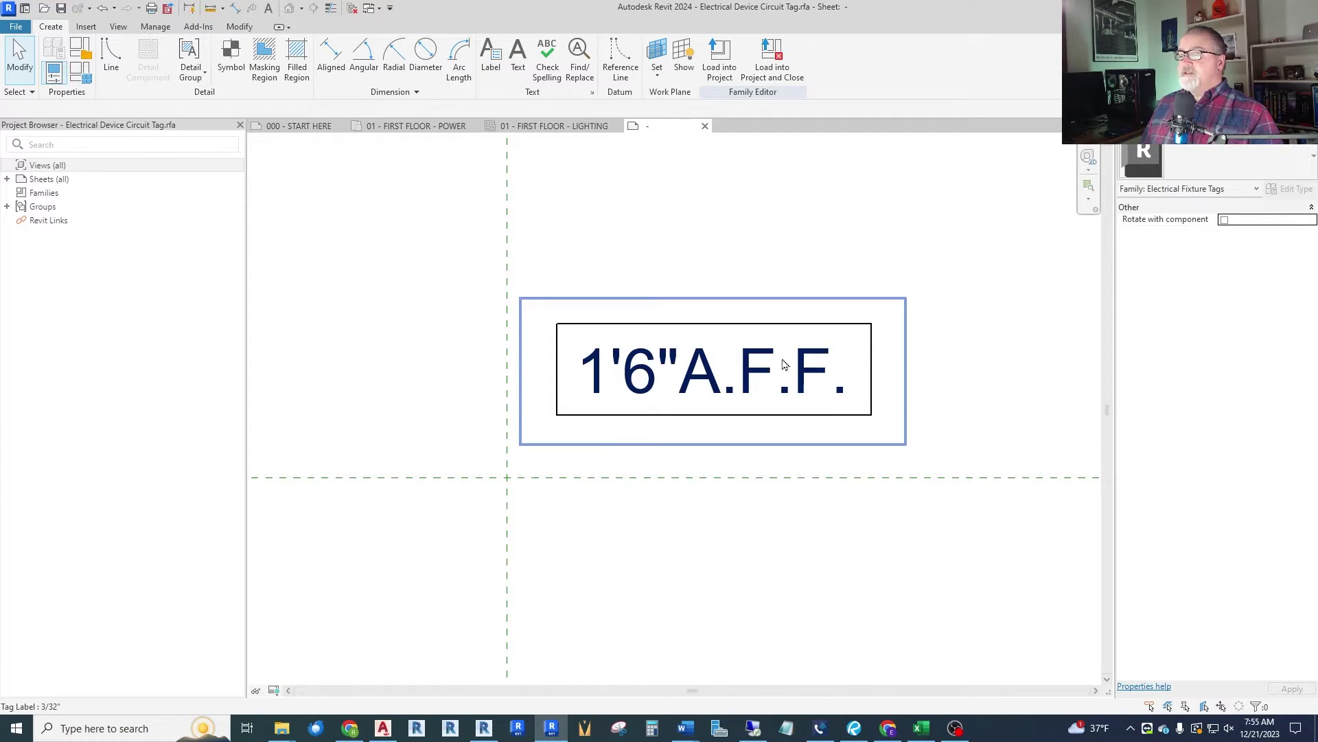
scroll(785, 363, down, 2)
scroll(748, 480, up, 1)
drag(493, 215, 1001, 463)
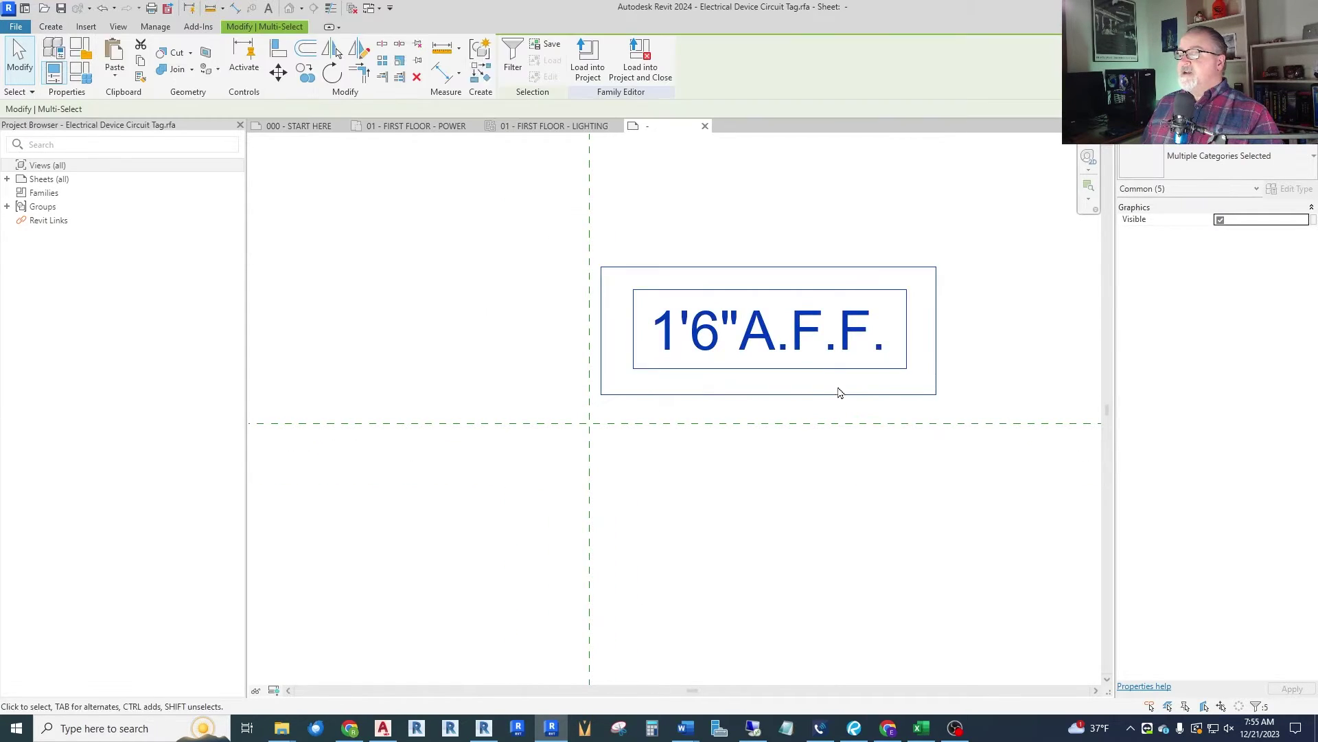
ctrl+drag(793, 331, 611, 424)
click(755, 305)
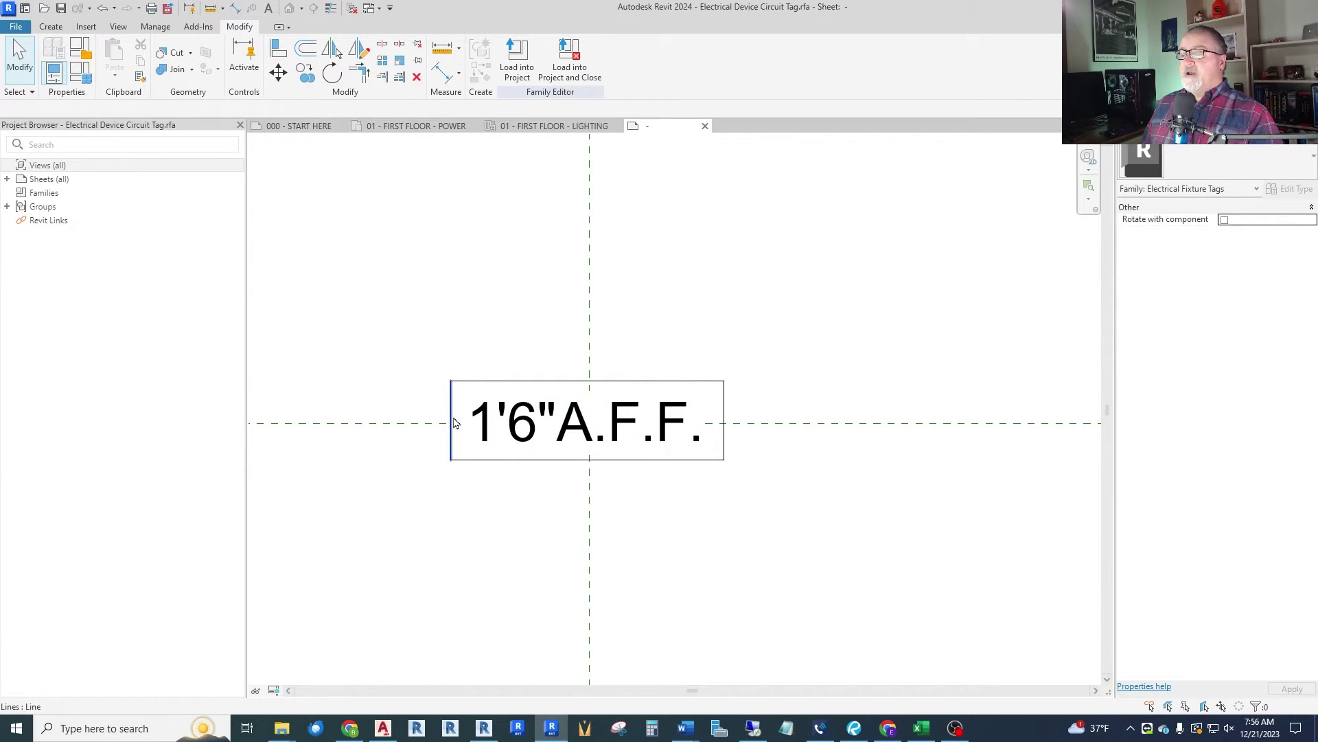
Widen the box by pulling its left and right edges outward.
drag(454, 422, 417, 423)
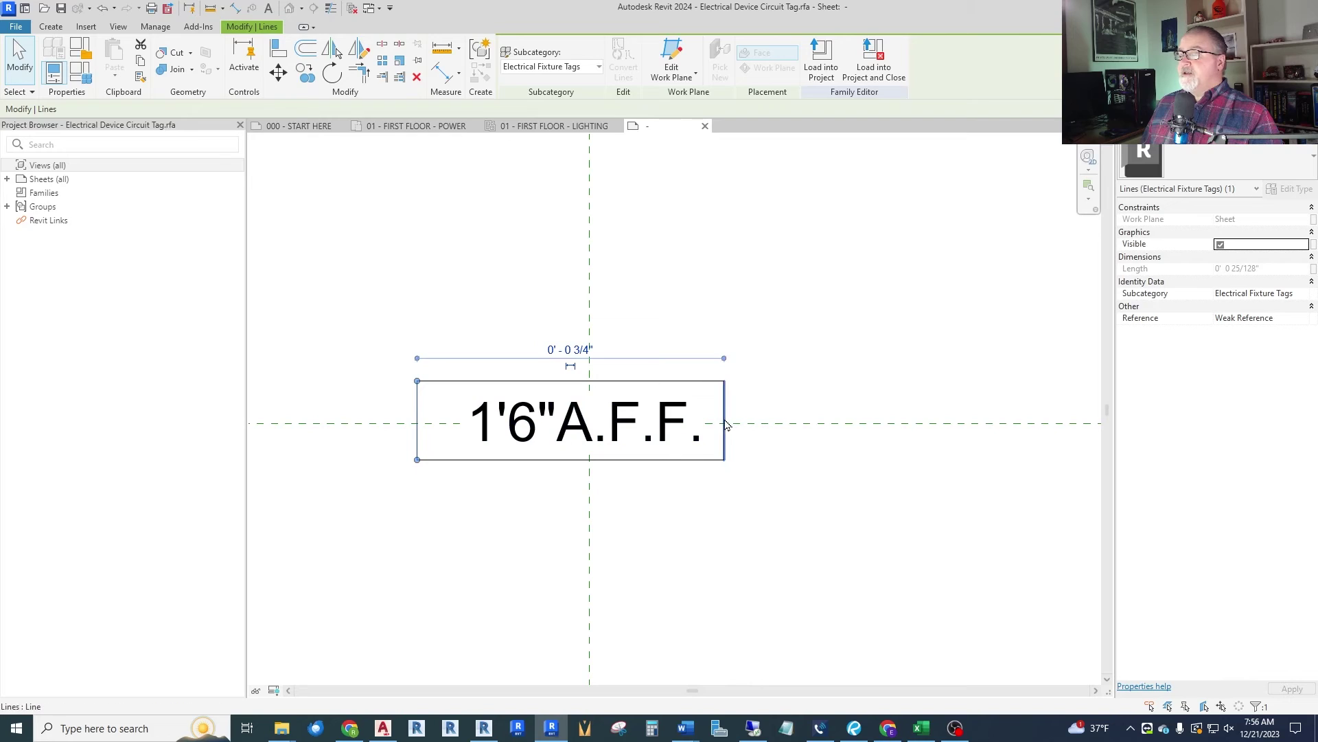
drag(726, 425, 756, 422)
key(Escape)
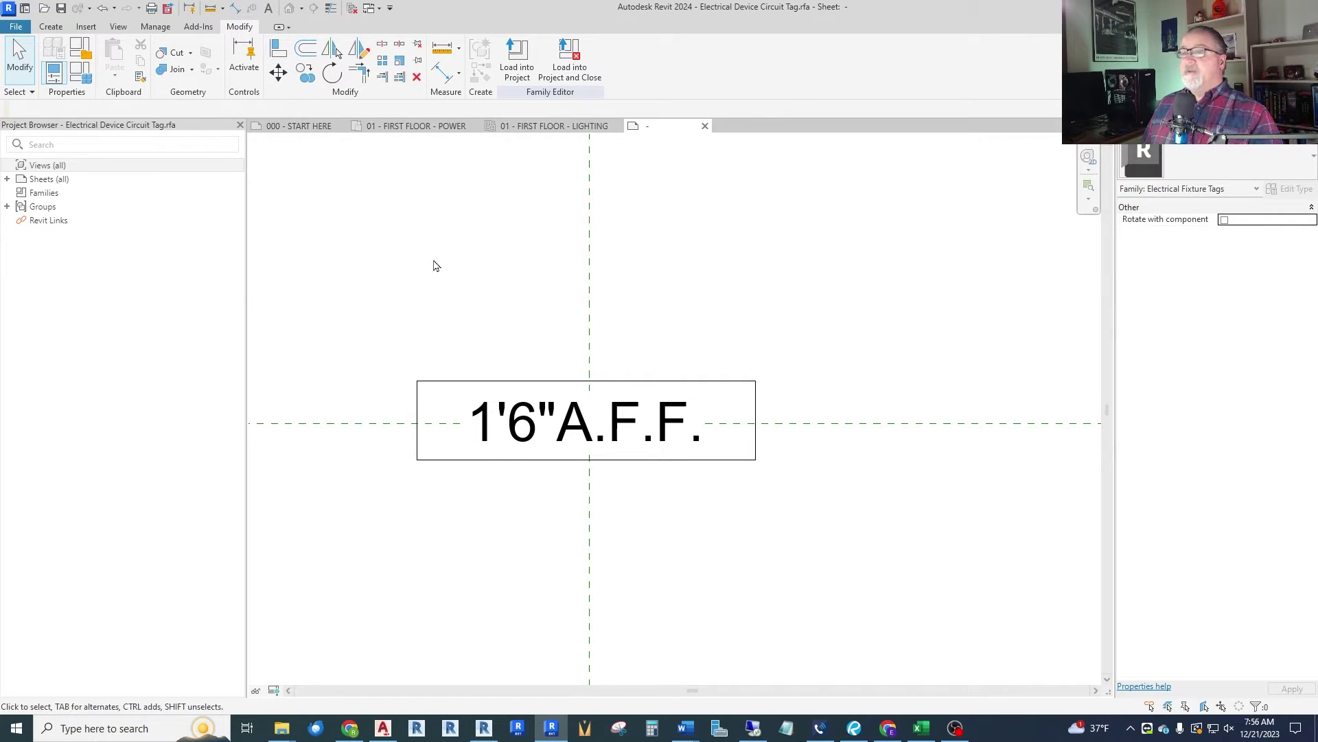
Save the family as a new file named MFIA_Electrical Fixture Height Tag.rfa.
click(15, 26)
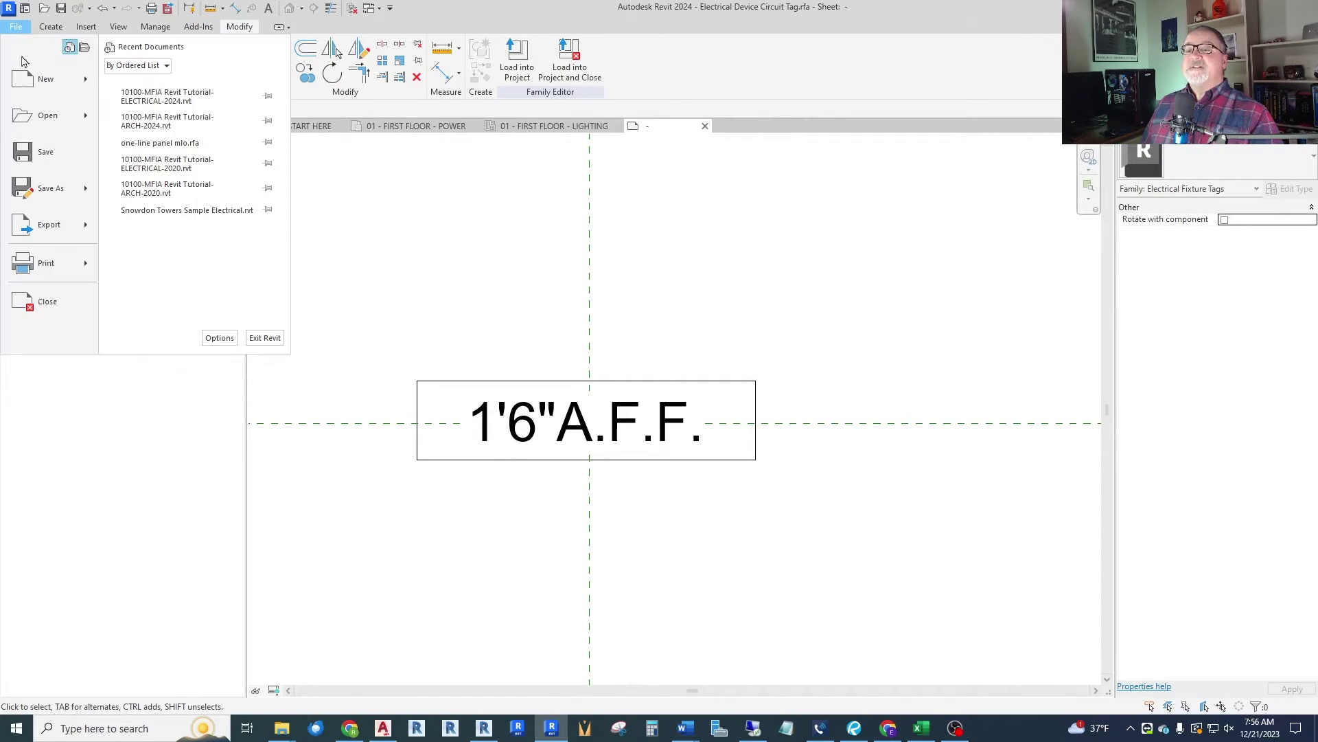
mouse_move(41, 187)
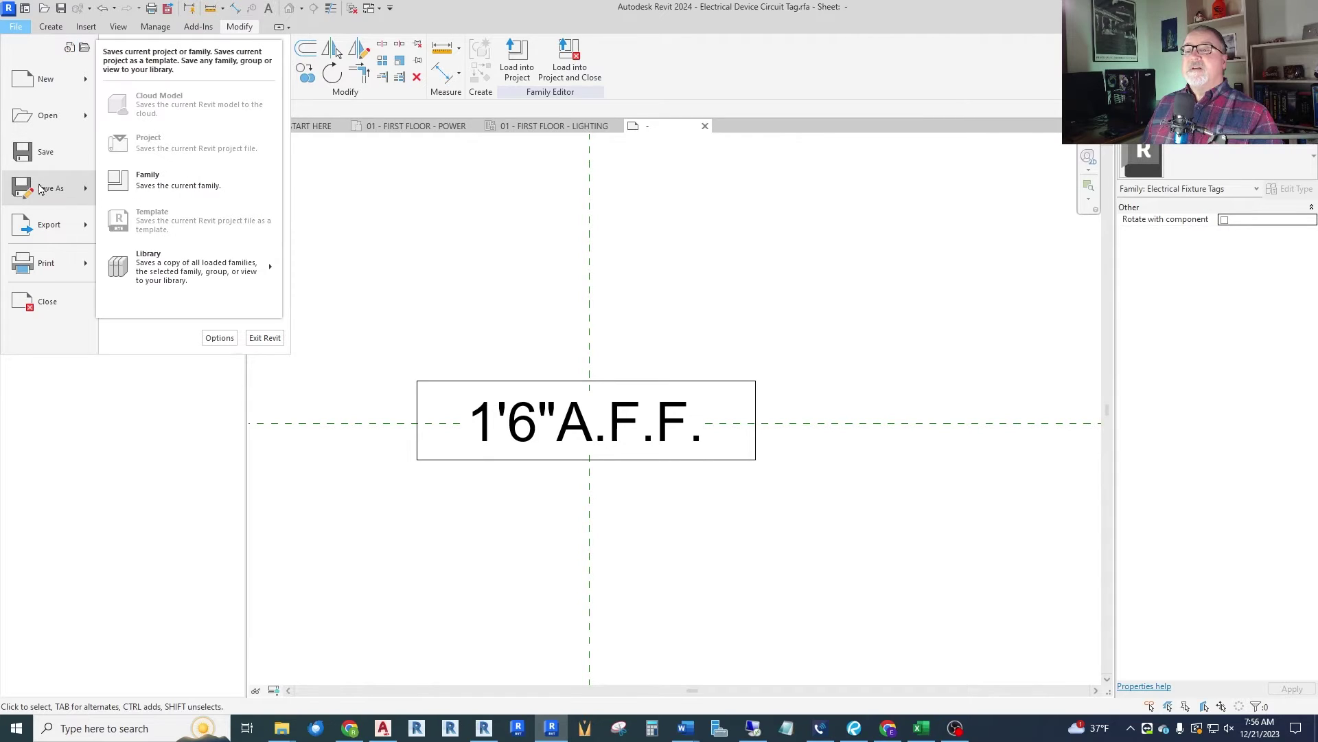
click(147, 181)
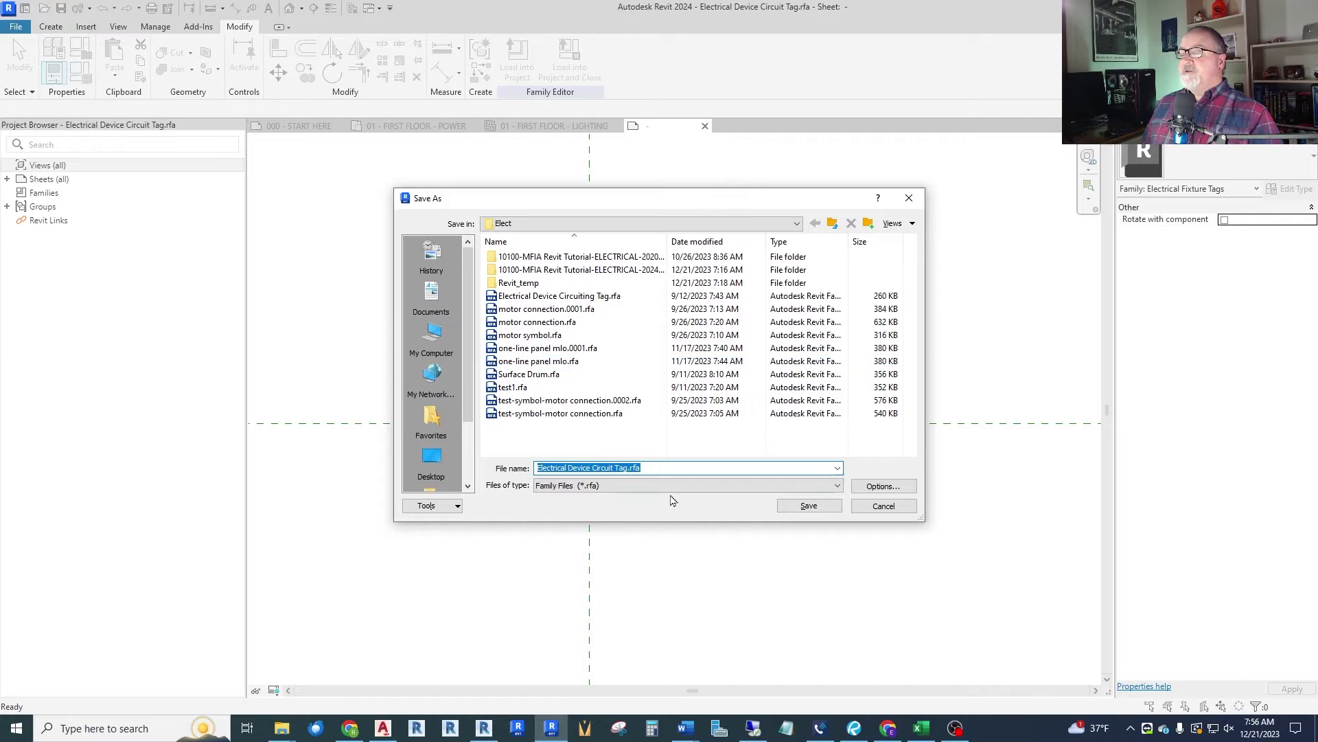
click(668, 471)
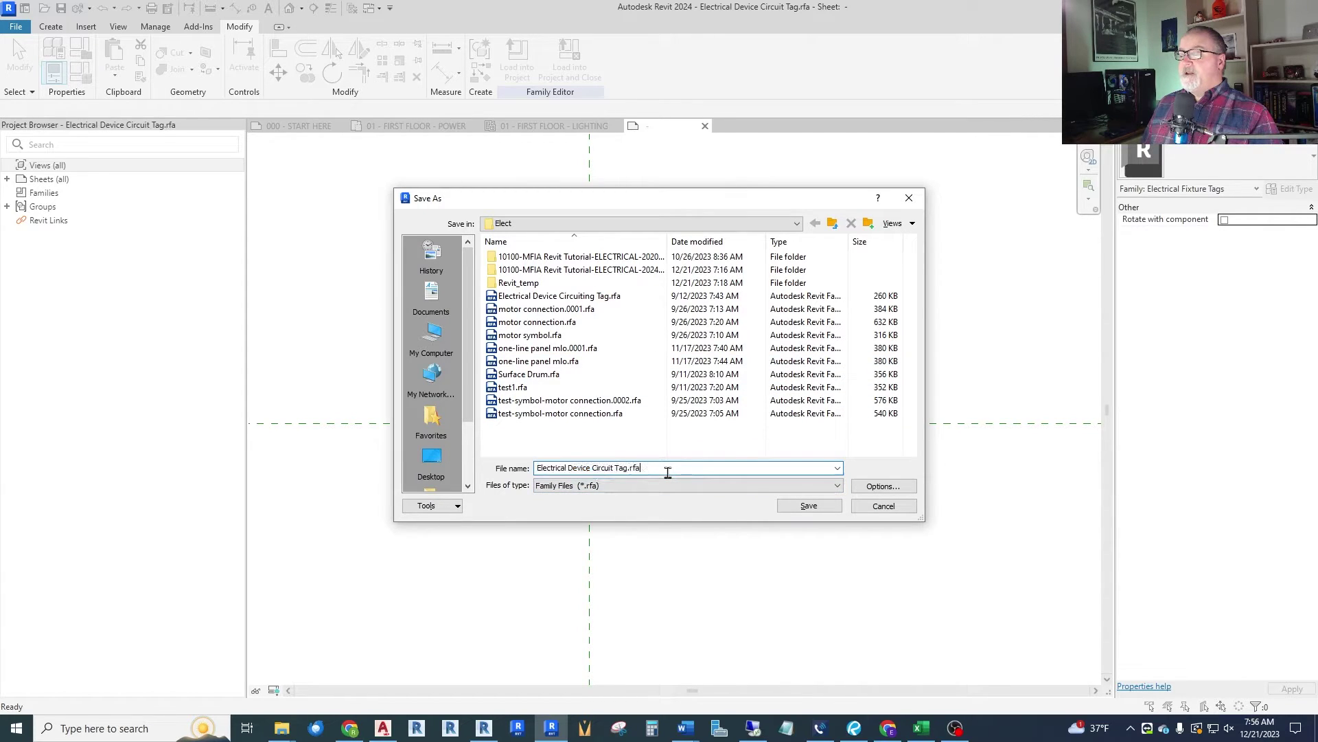
click(537, 468)
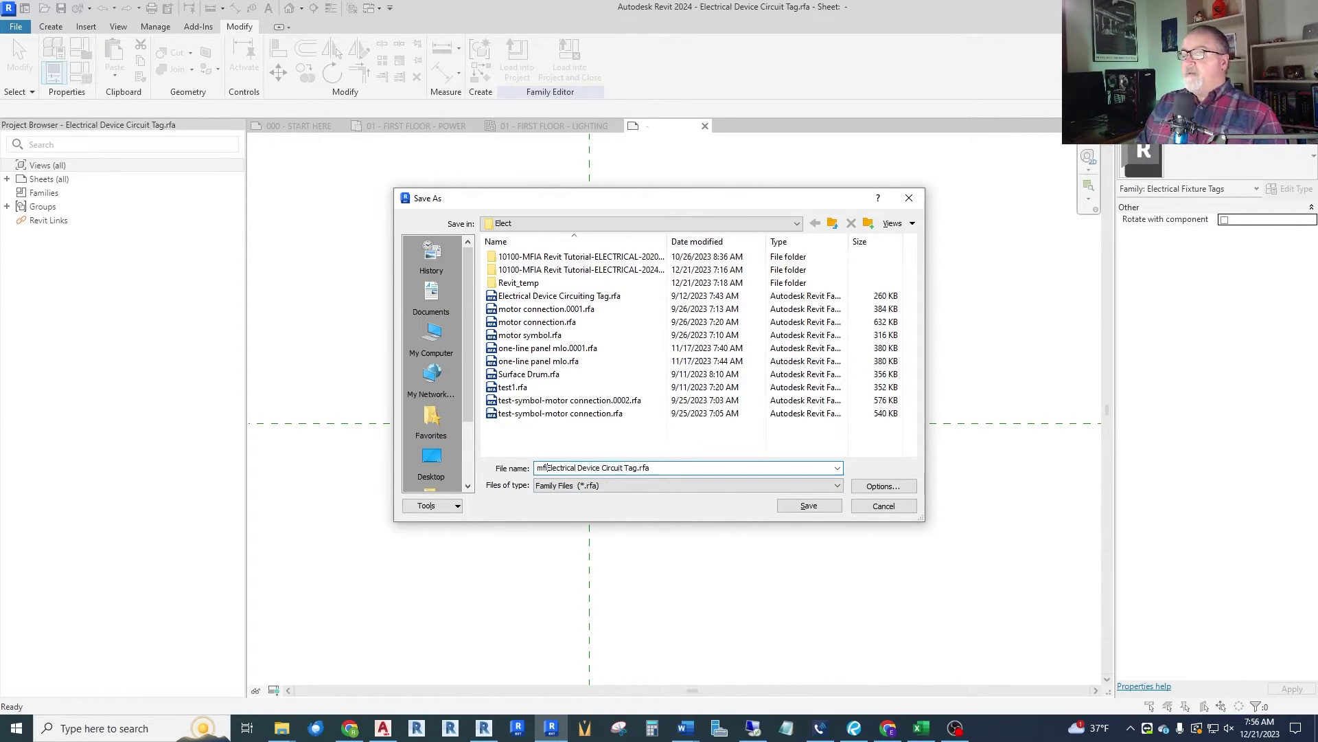
text(MFIA_)
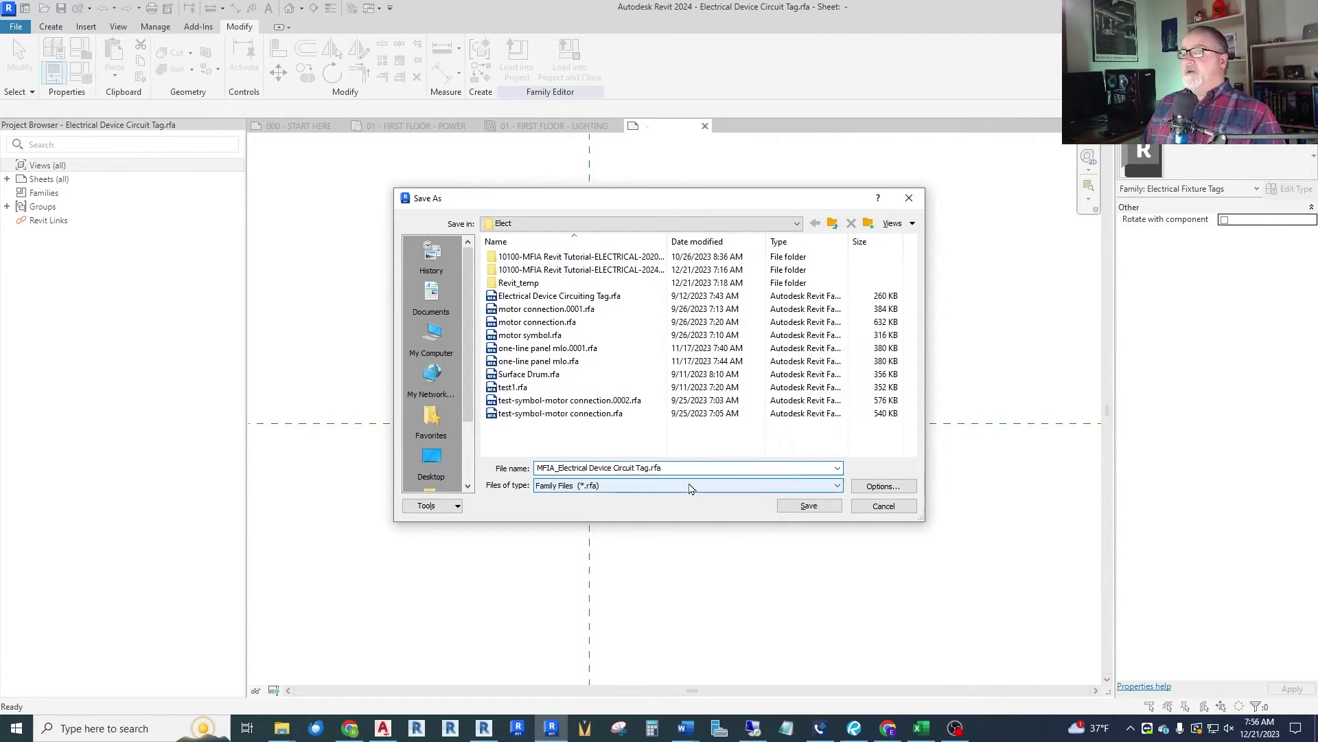
key(Delete)
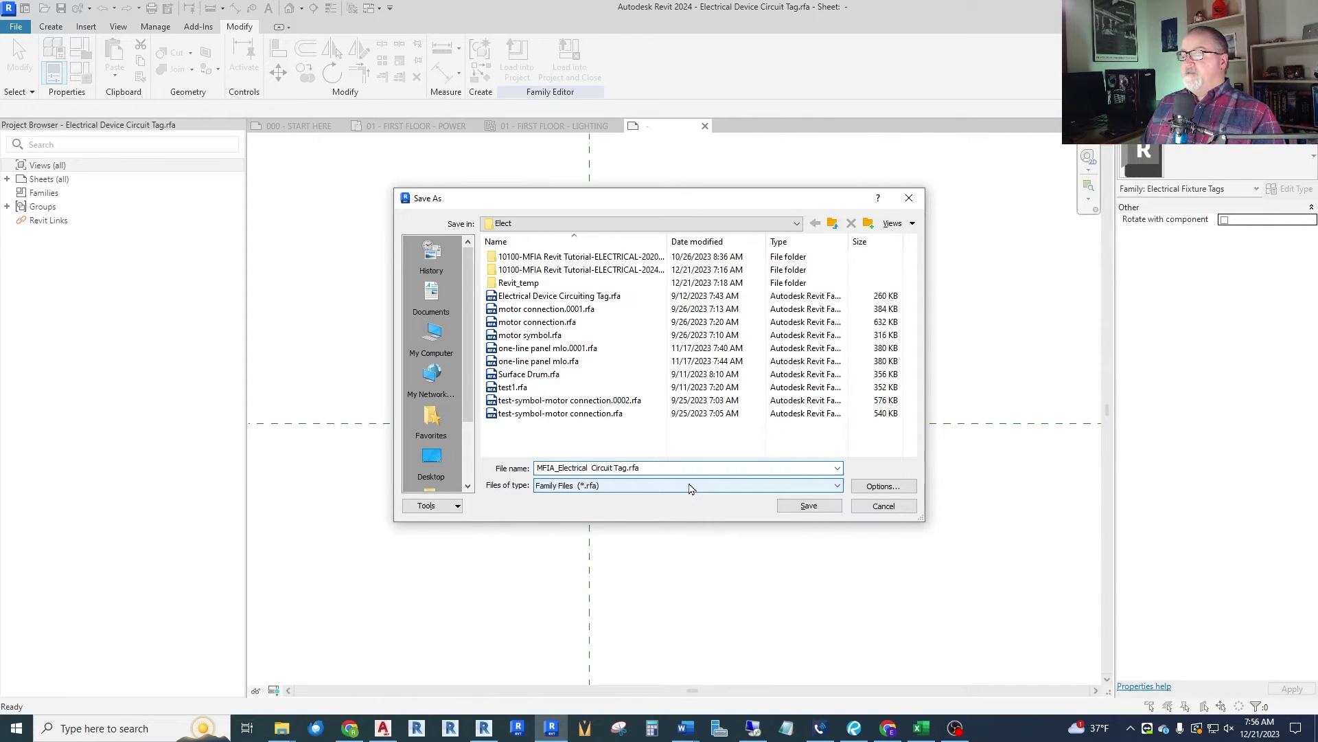
text(Fixtu)
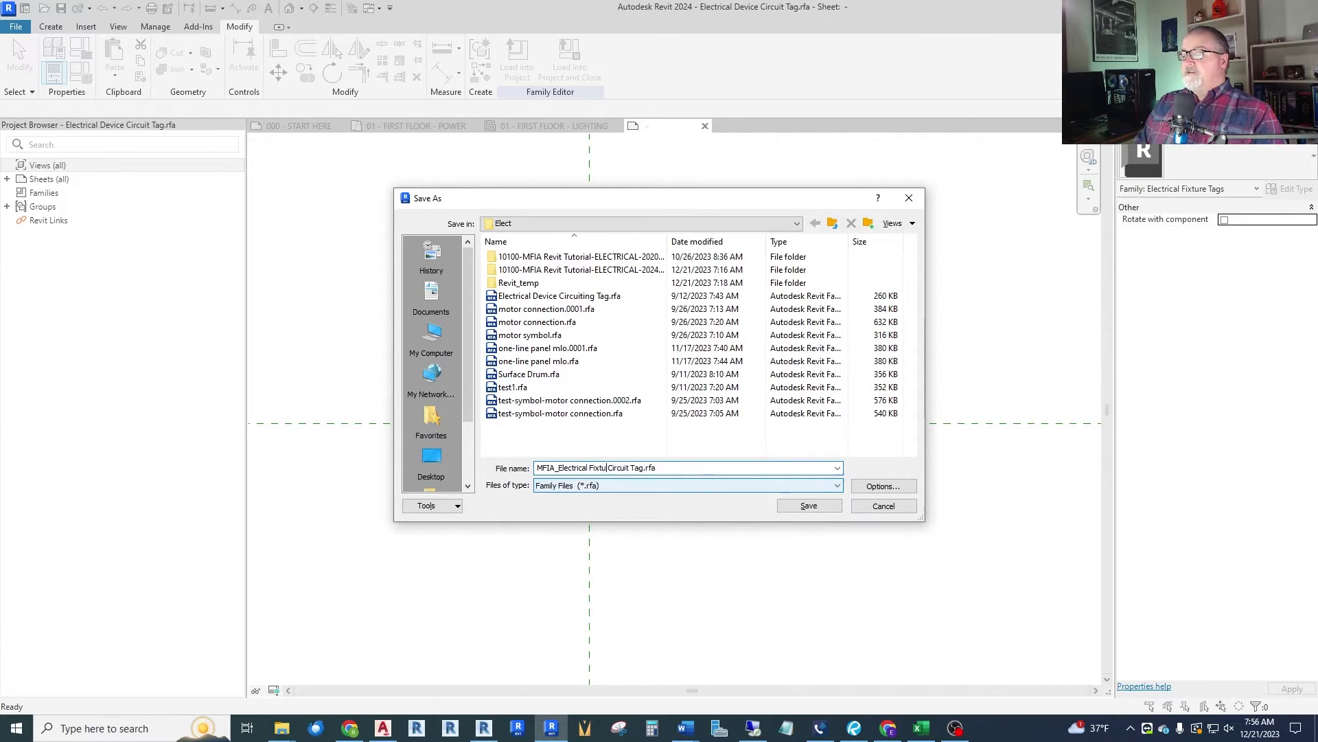
text(re)
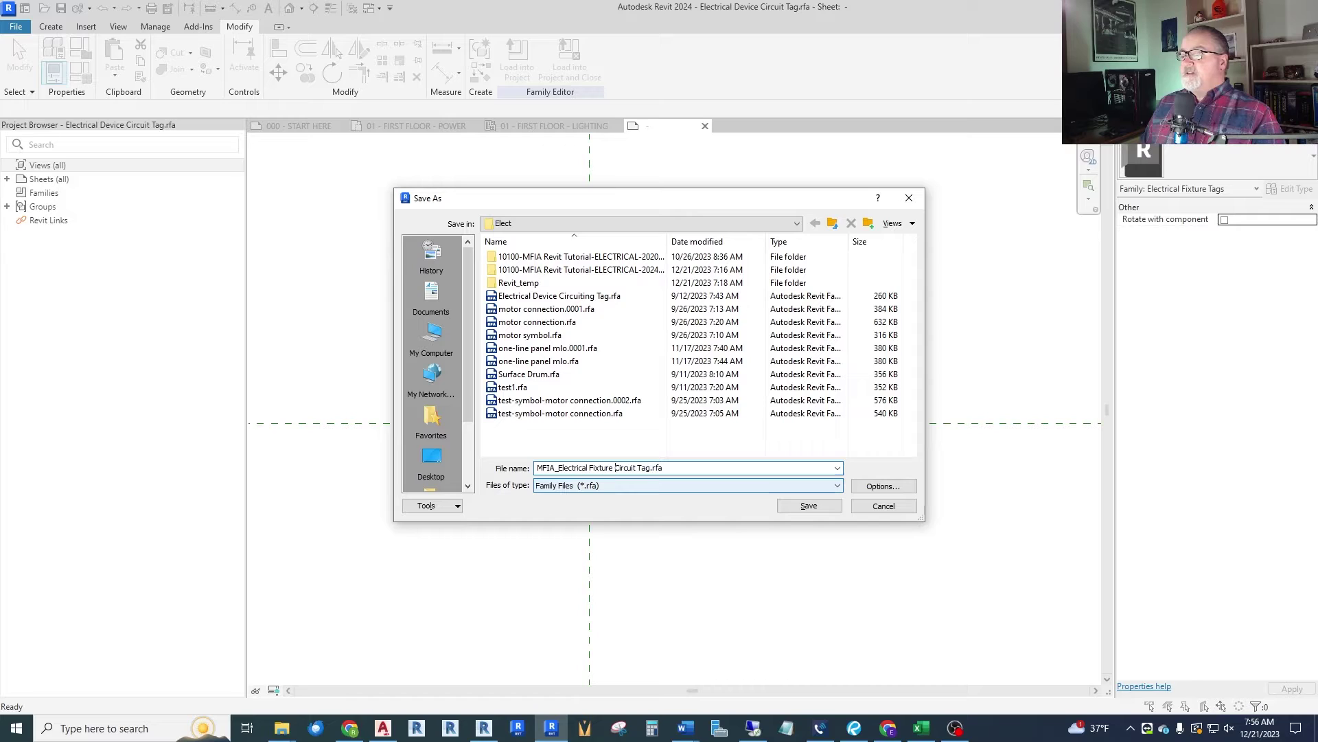
key(Delete)
key(Delete)
key(Delete)
key(Delete)
key(Delete)
key(Delete)
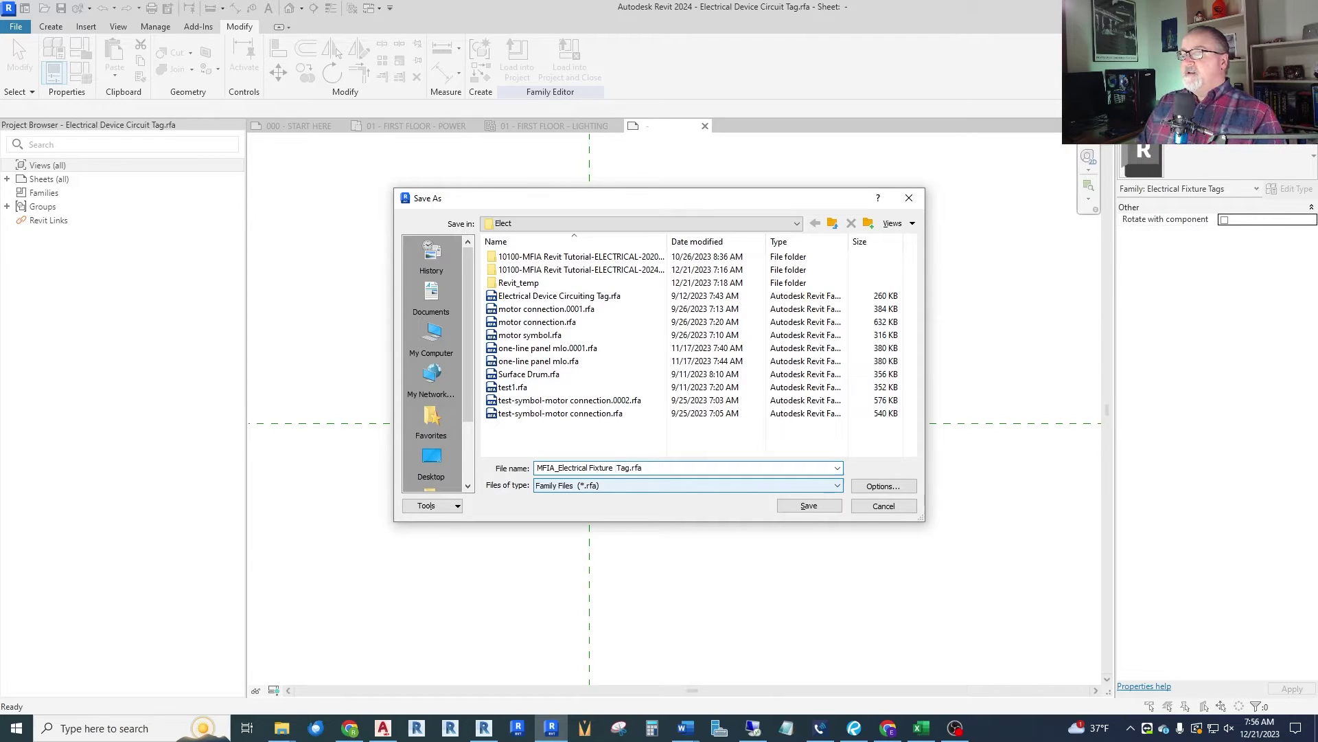
text(Home)
Set Maximum backups to 1 and save the family.
key(alt+o)
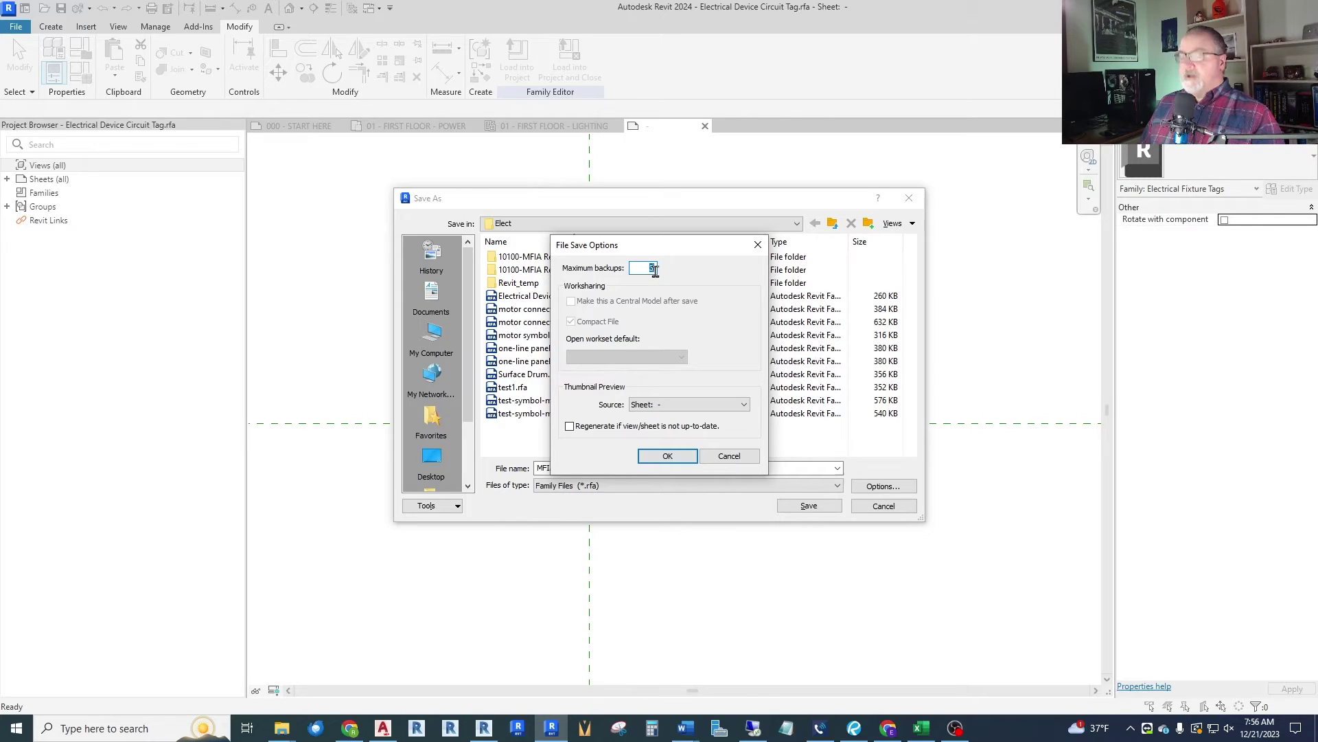
text(1)
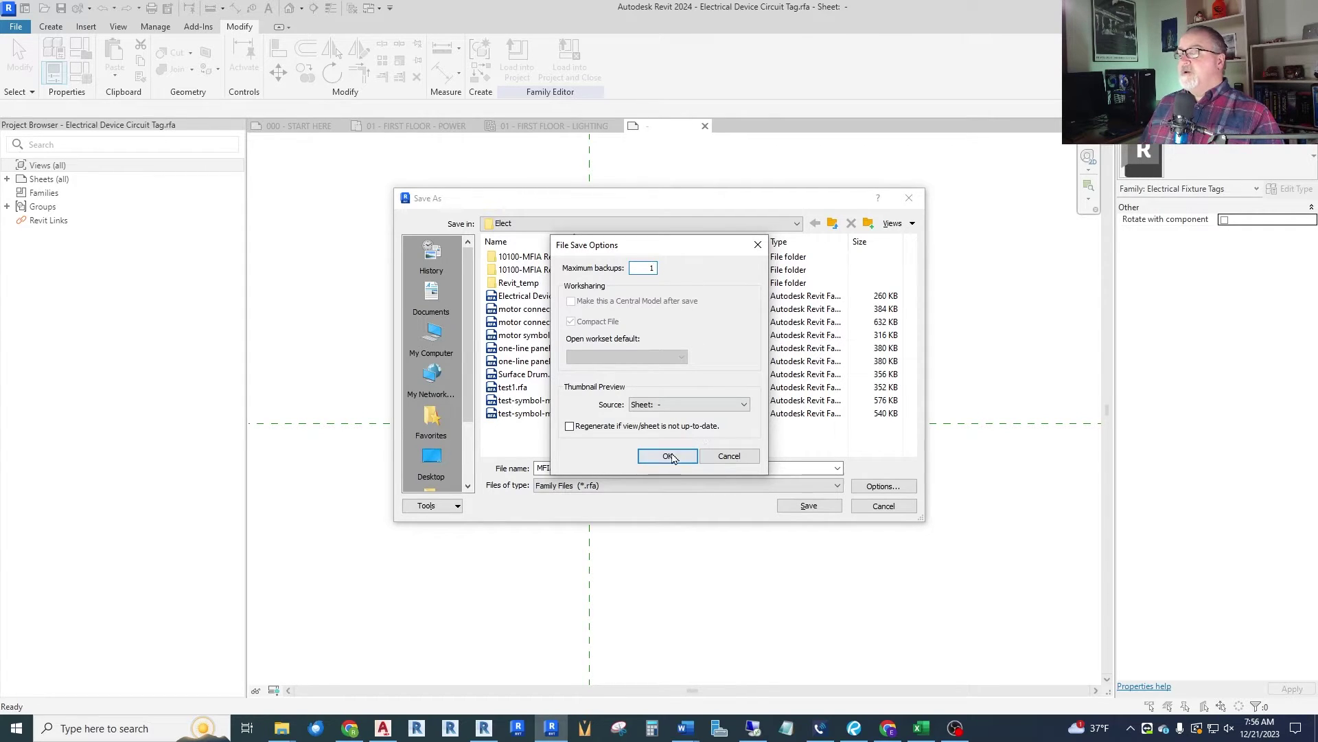
click(669, 456)
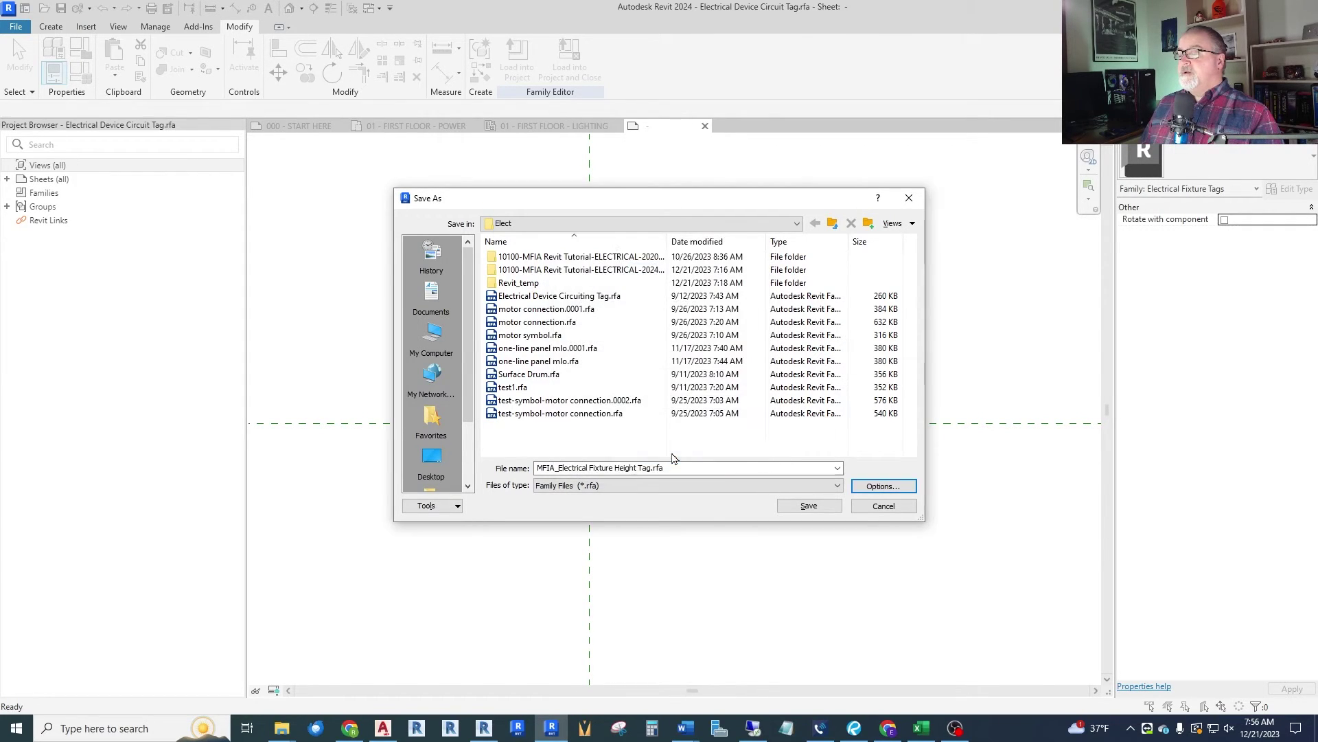
click(808, 506)
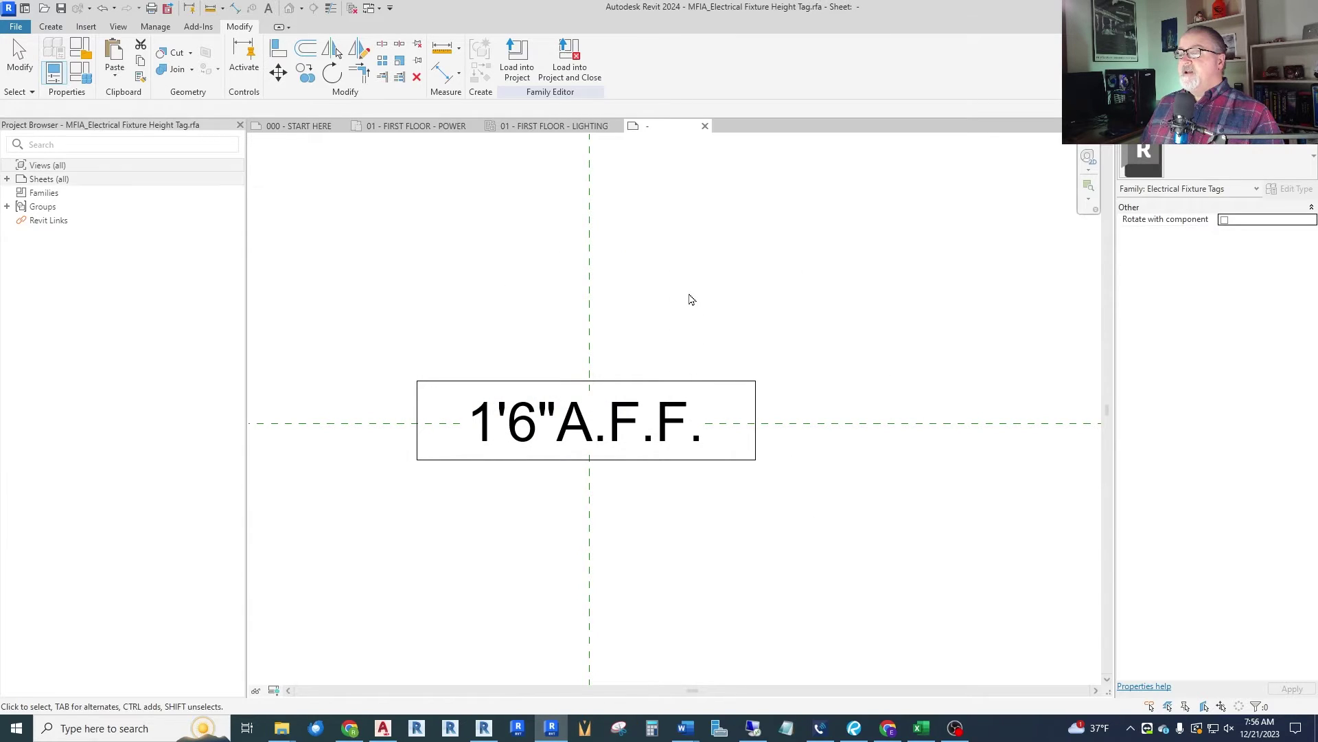
Load the height tag family into the project and check the Annotate Tag panel.
click(571, 64)
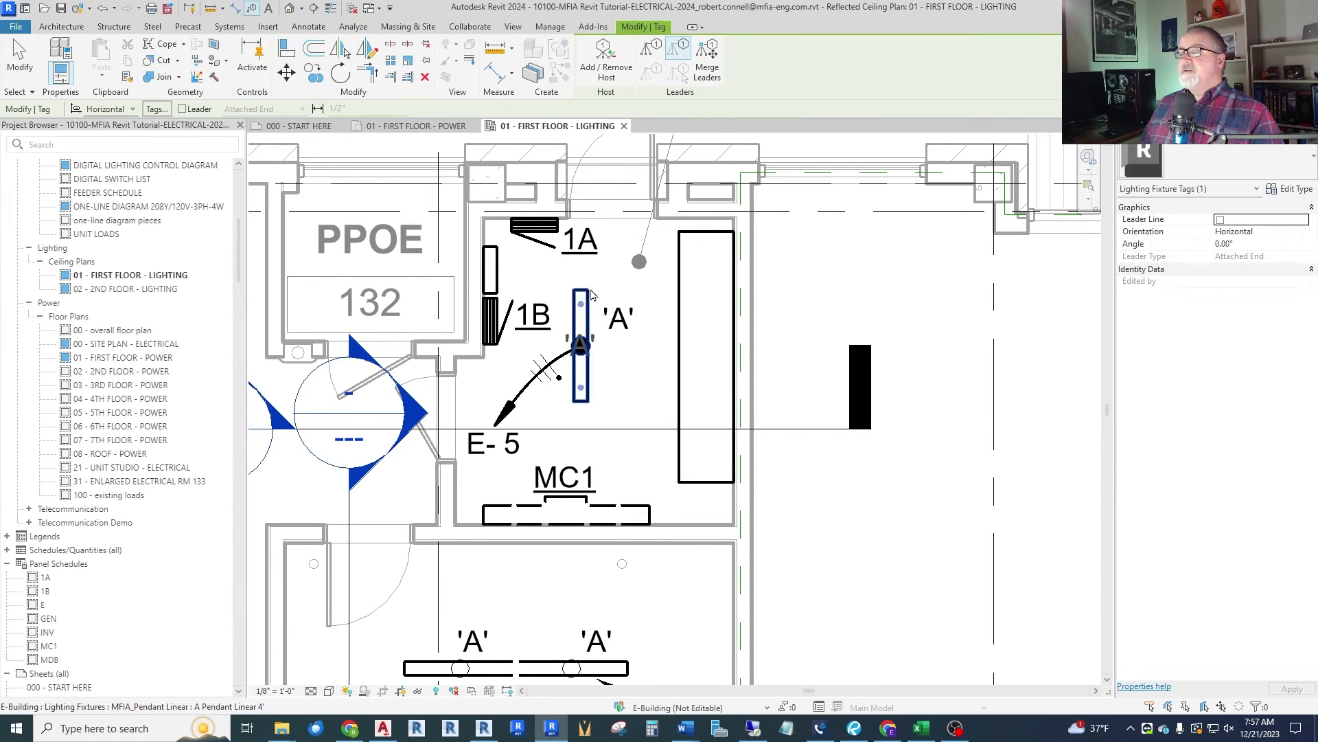
key(Escape)
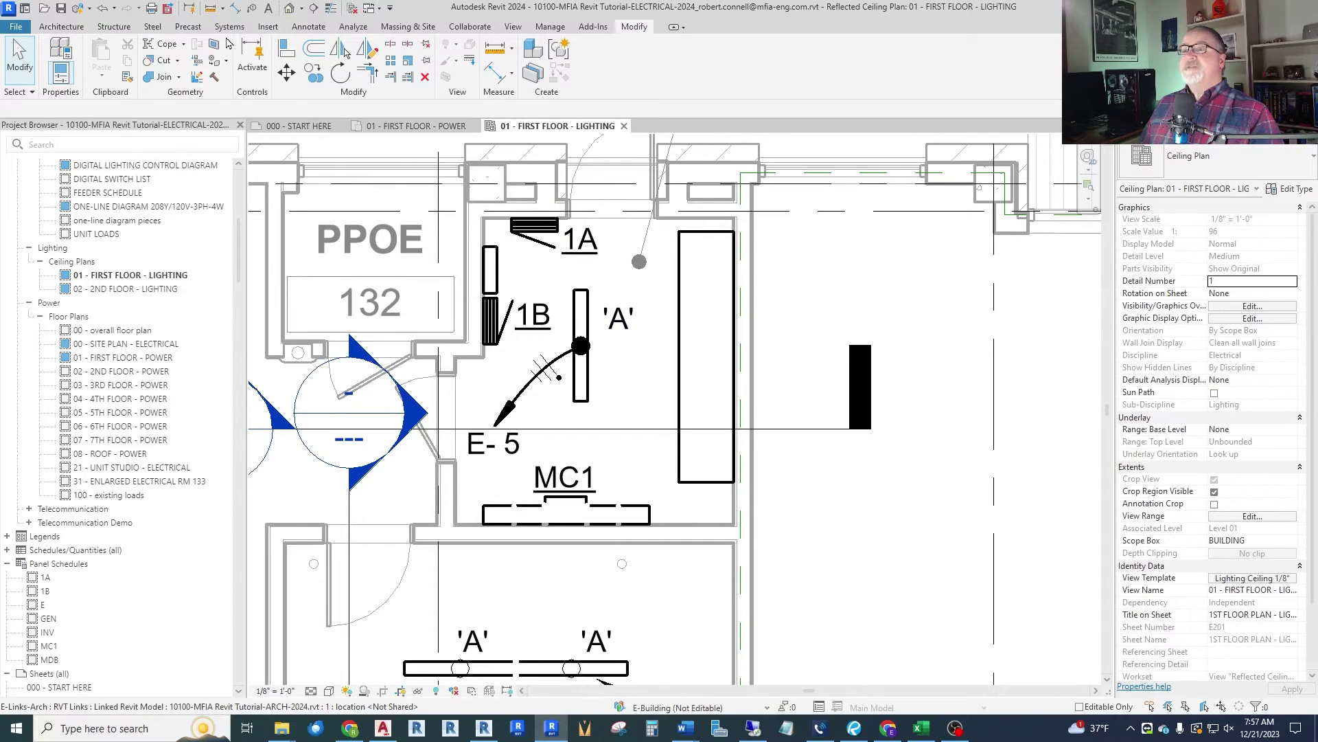
click(309, 26)
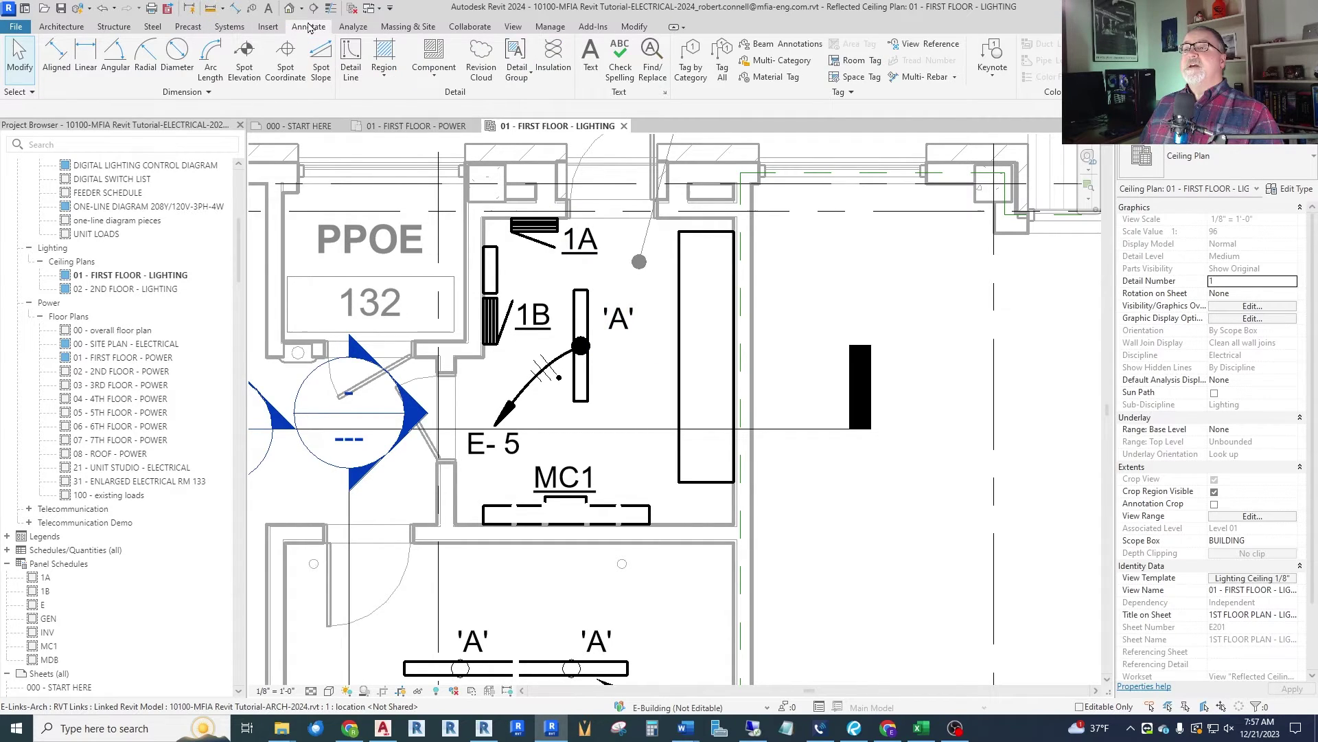
click(844, 95)
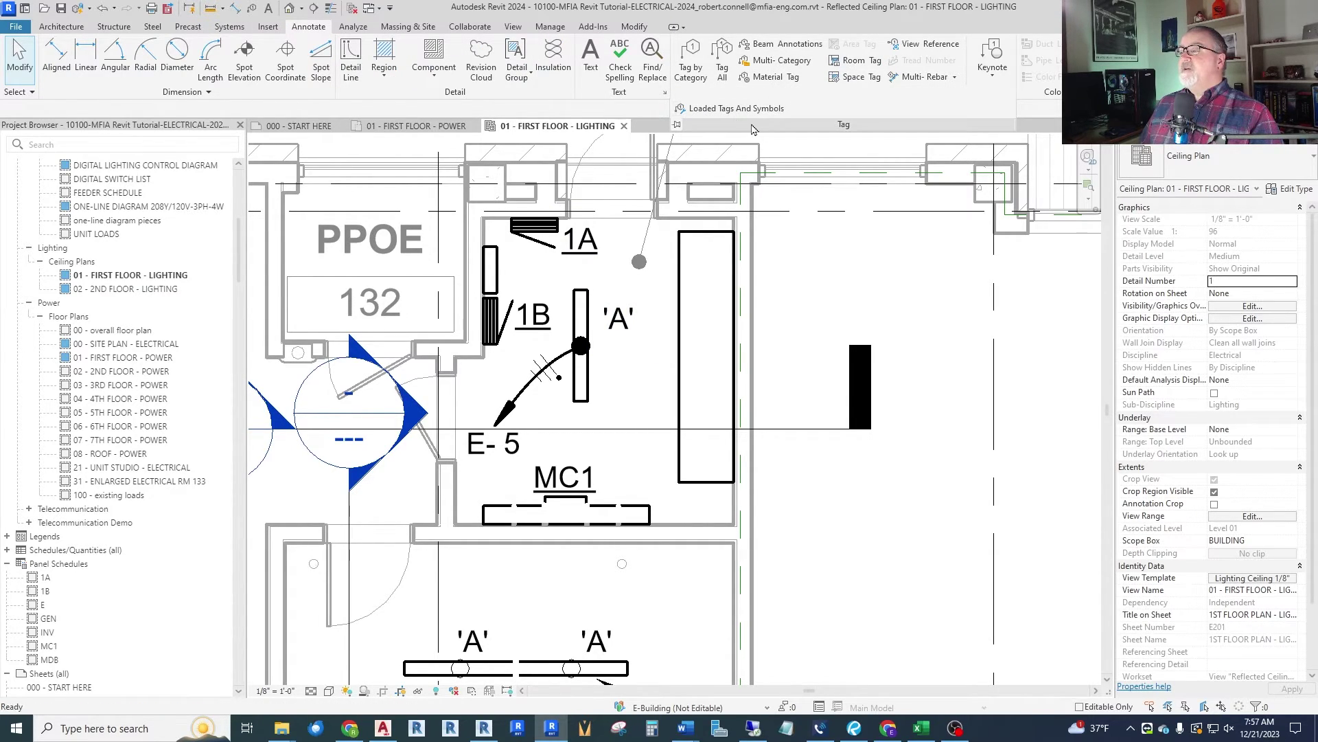
Switch to the 01 - FIRST FLOOR - POWER plan view.
scroll(767, 229, down, 6)
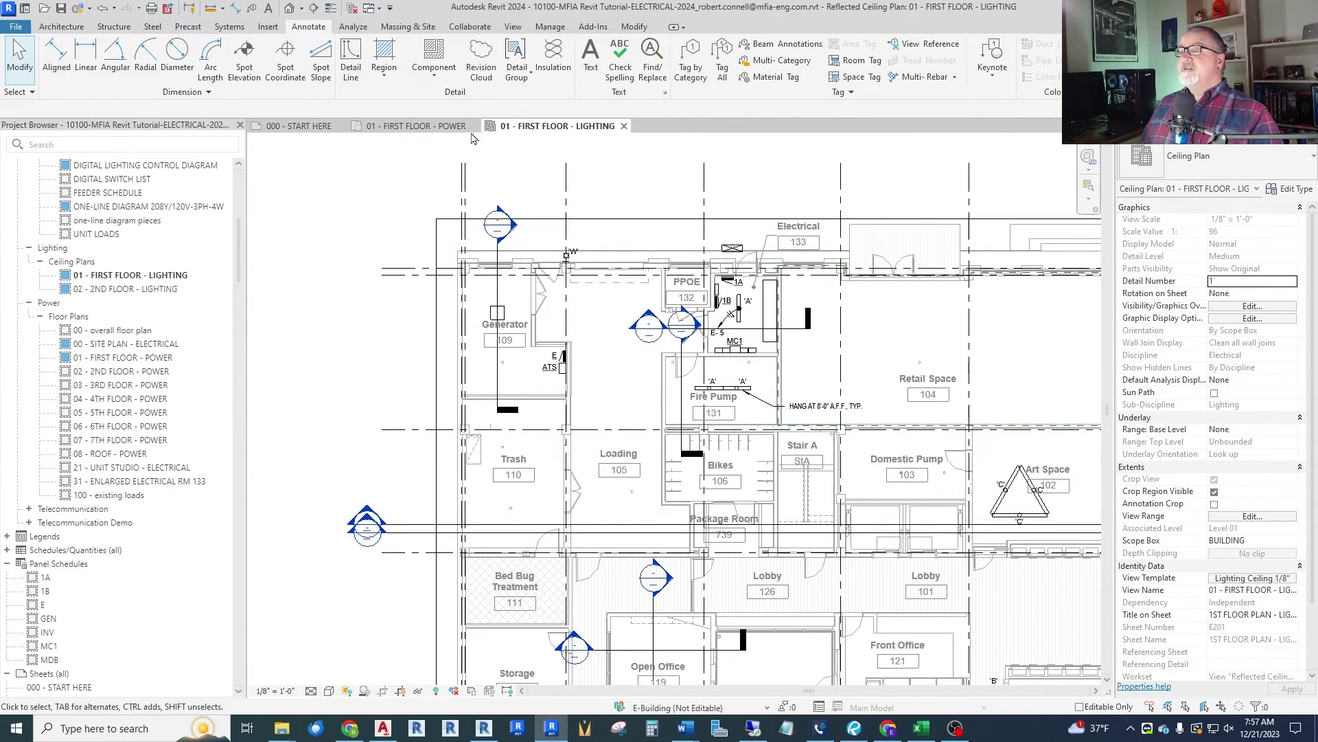
click(415, 126)
scroll(350, 336, up, 3)
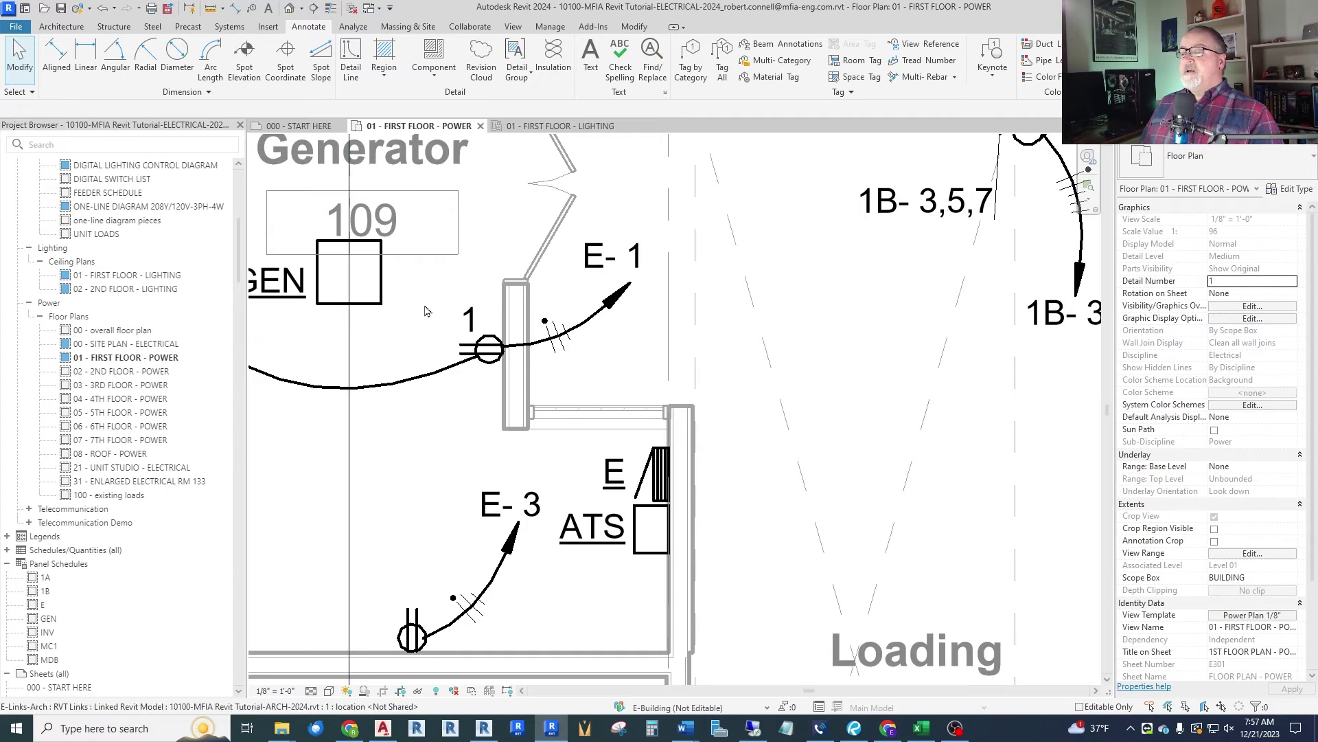
Change the receptacle's circuit tag to MFIA_Electrical Fixture Height Tag and place it near GEN.
click(469, 317)
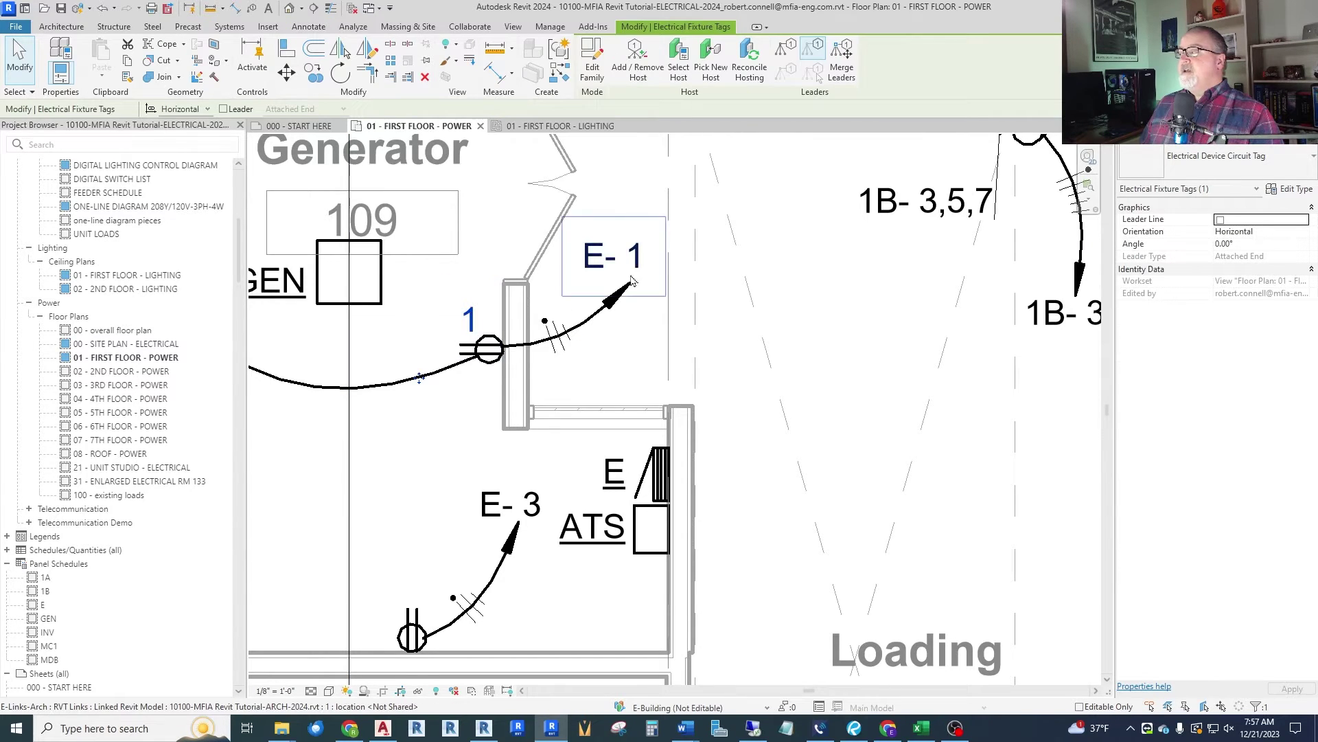
click(1247, 173)
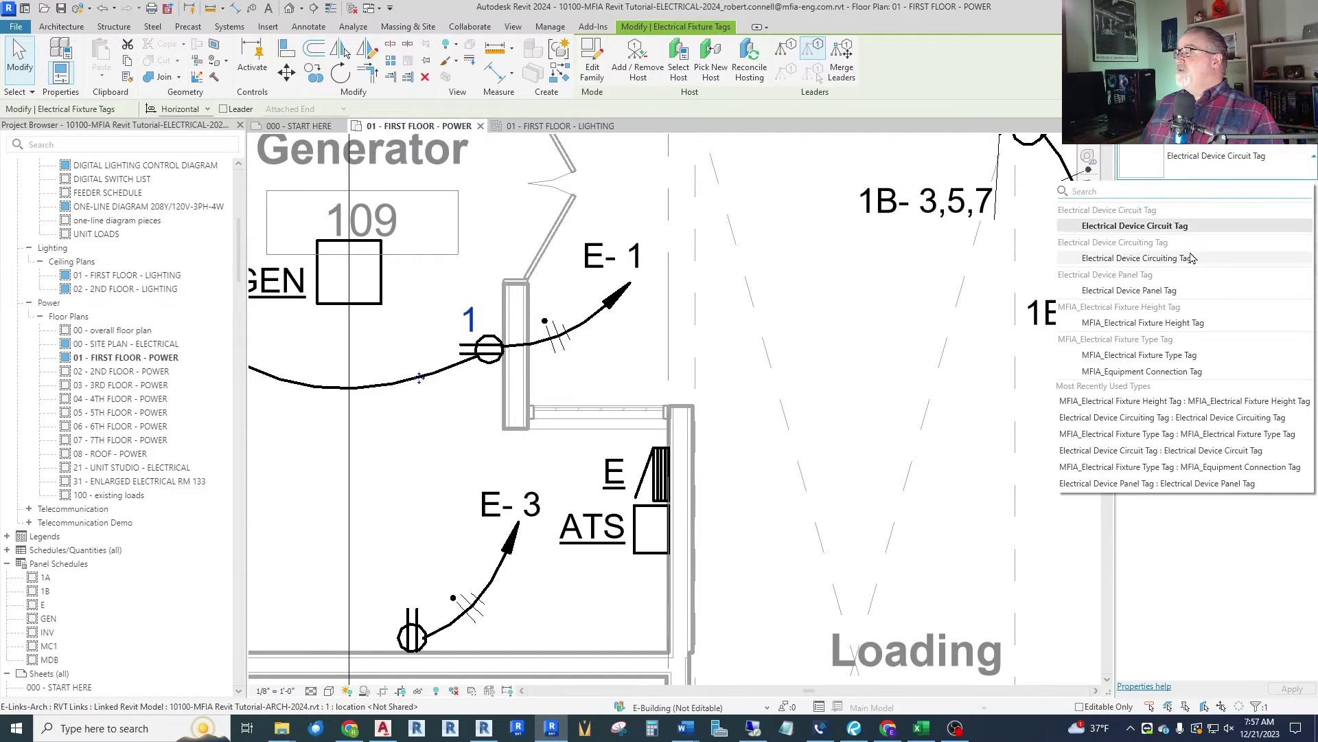
click(1150, 324)
scroll(771, 357, down, 2)
scroll(488, 414, up, 3)
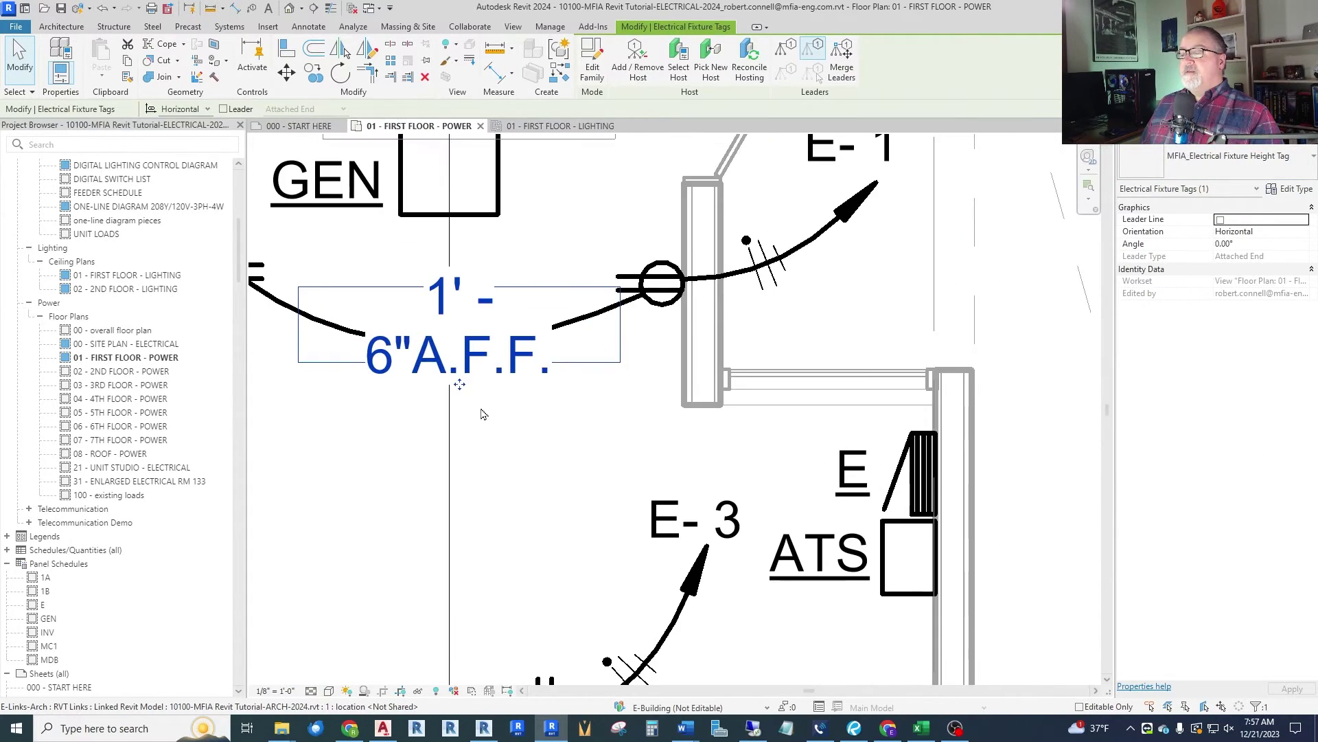
mouse_move(458, 388)
mouse_down()
mouse_move(574, 258)
mouse_move(568, 374)
mouse_move(581, 255)
mouse_move(587, 285)
mouse_move(751, 397)
mouse_move(585, 263)
mouse_up()
click(592, 467)
scroll(594, 470, down, 2)
scroll(608, 272, up, 2)
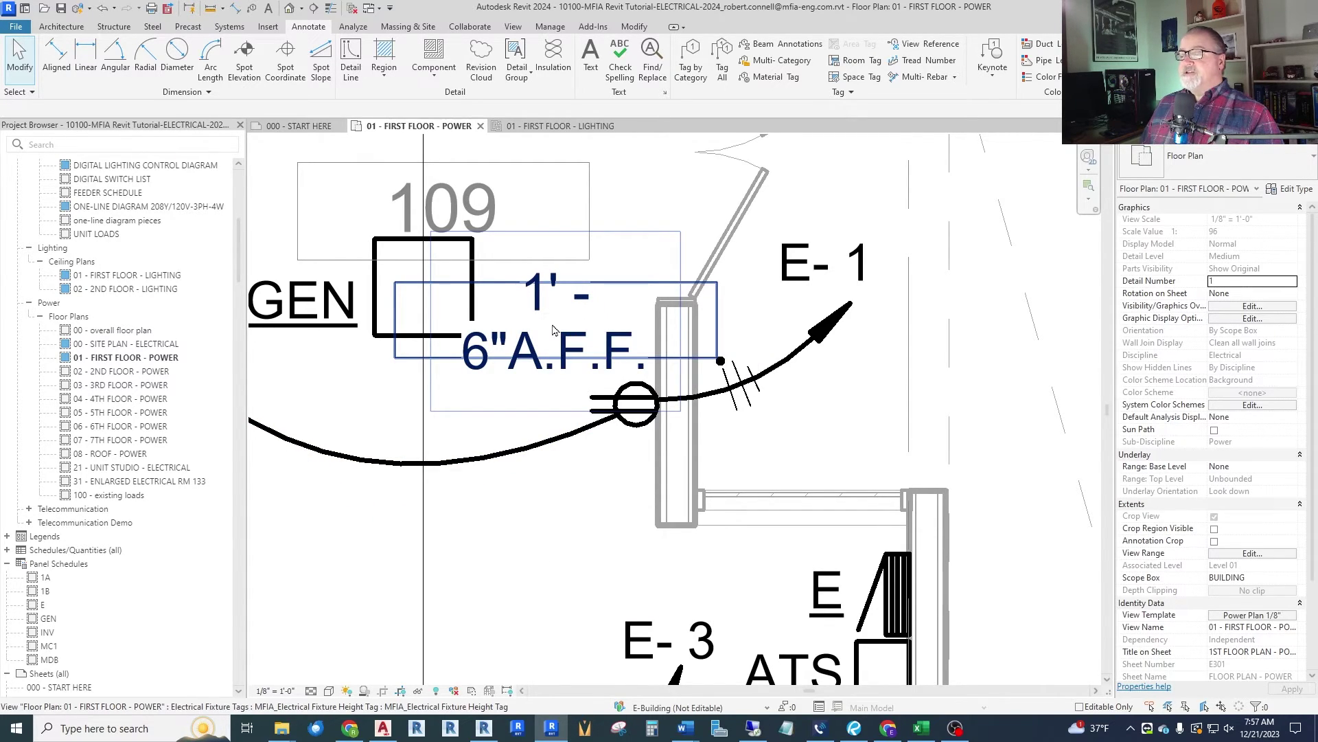
scroll(561, 320, down, 2)
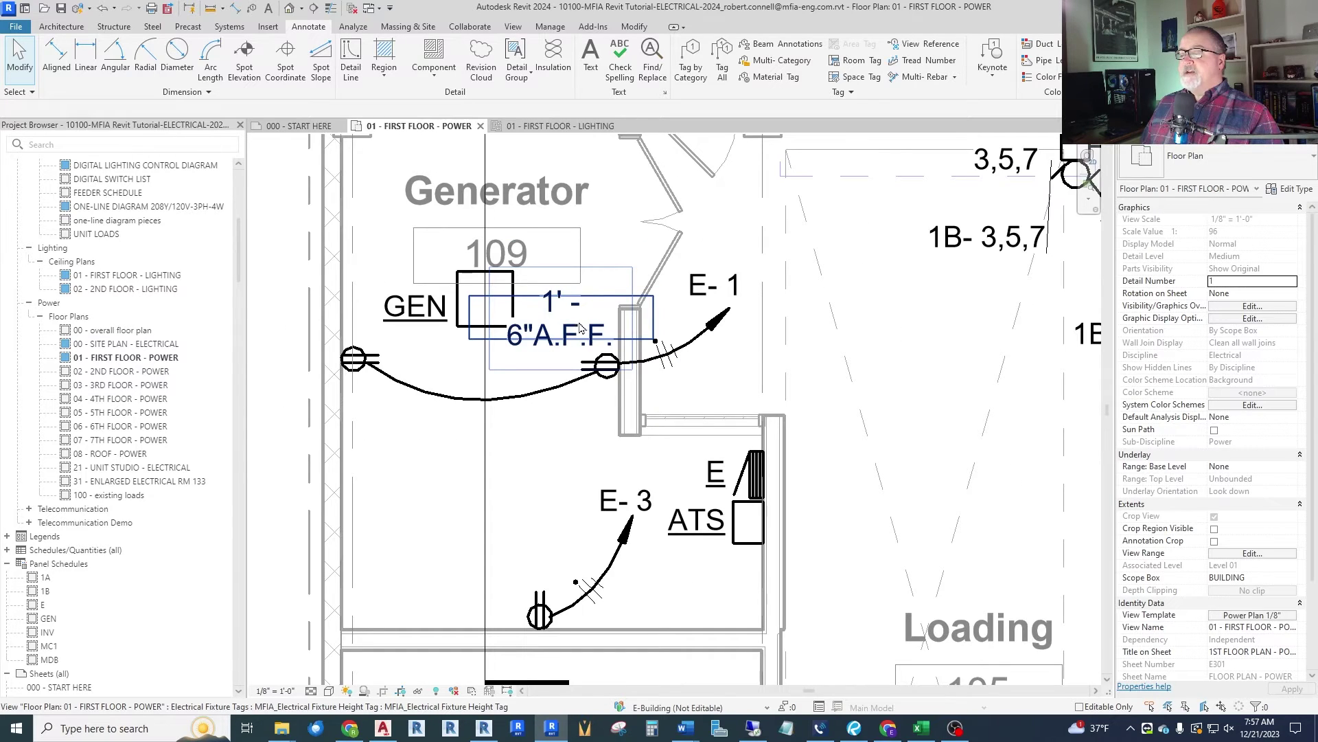
Turn on the tag's leader, move it below the circuit arc, then reselect it.
click(581, 327)
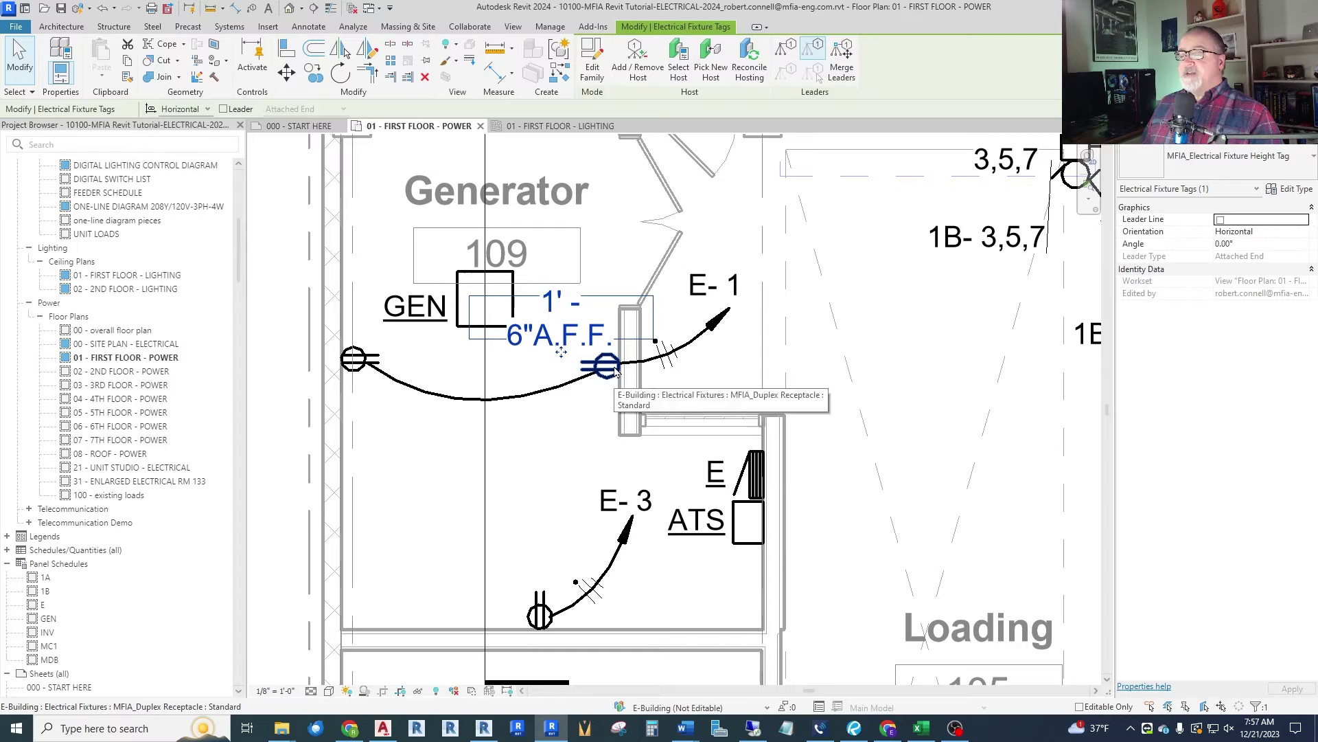
scroll(597, 350, down, 2)
scroll(589, 337, up, 3)
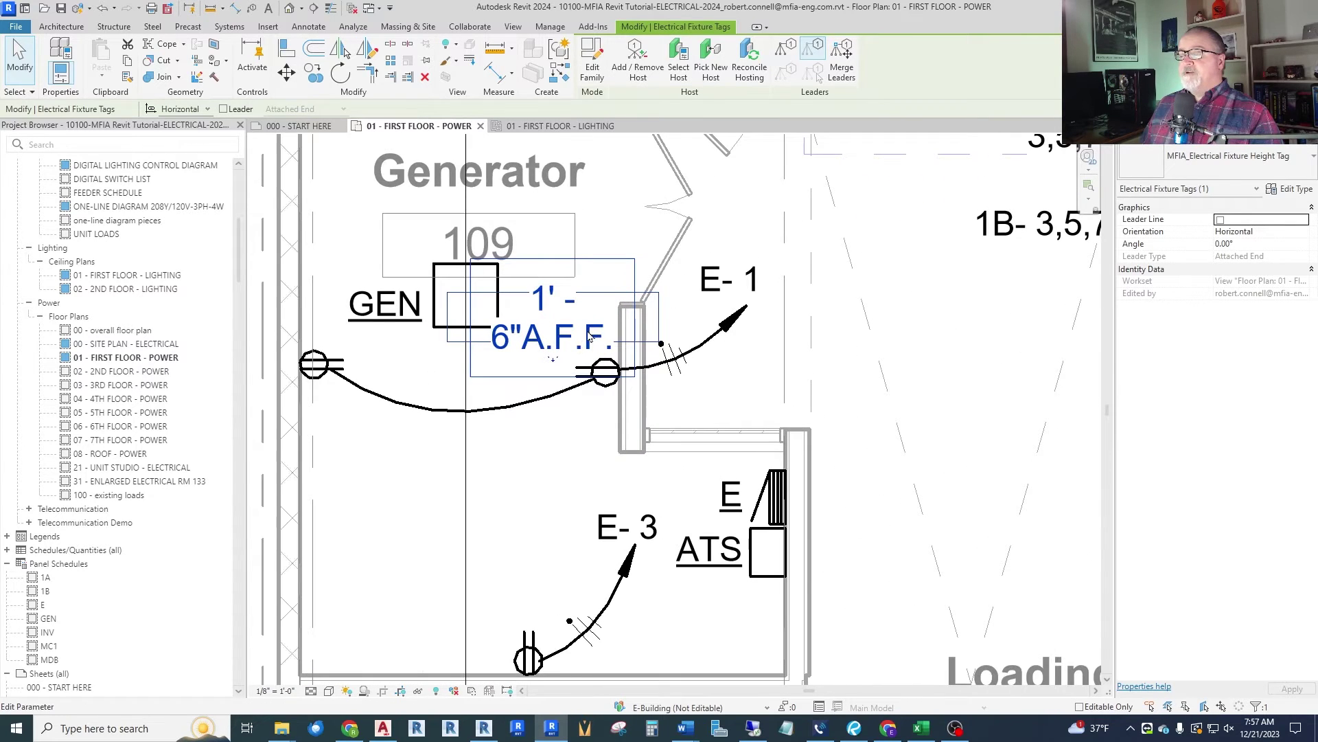
scroll(589, 337, down, 1)
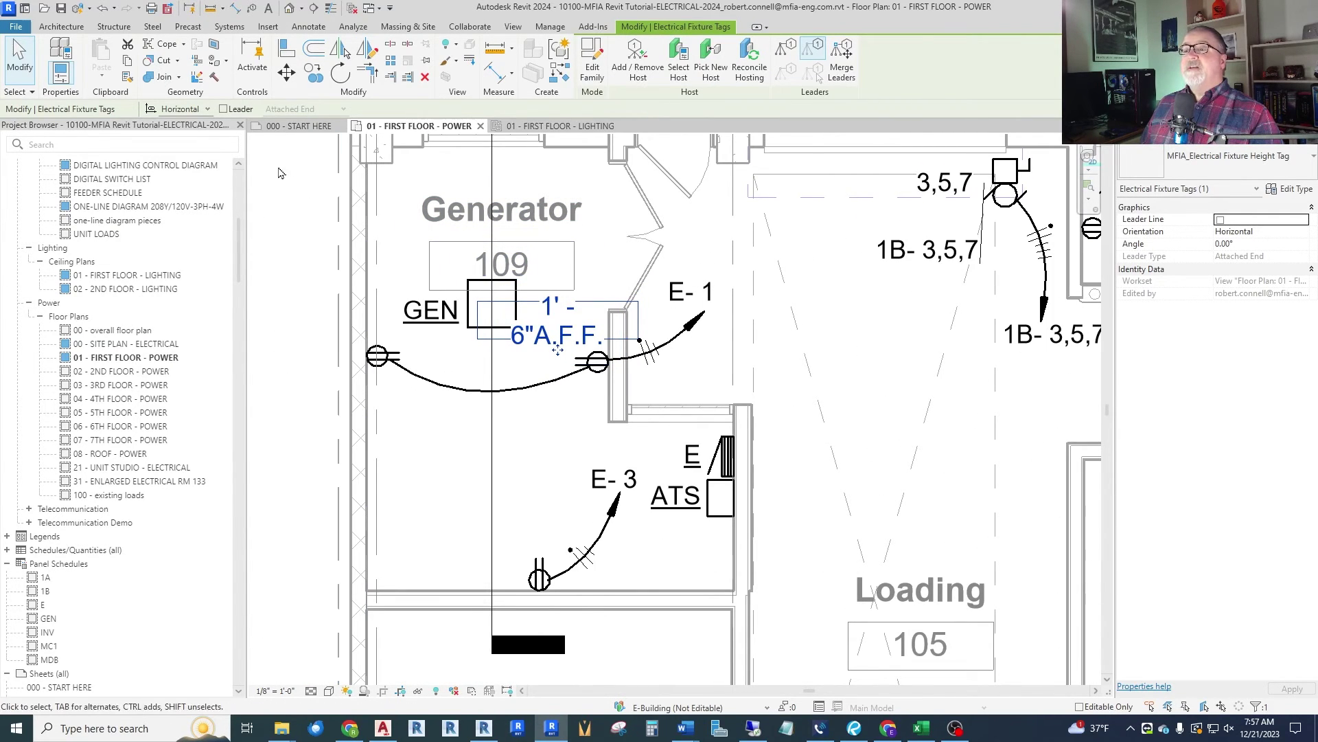
click(223, 108)
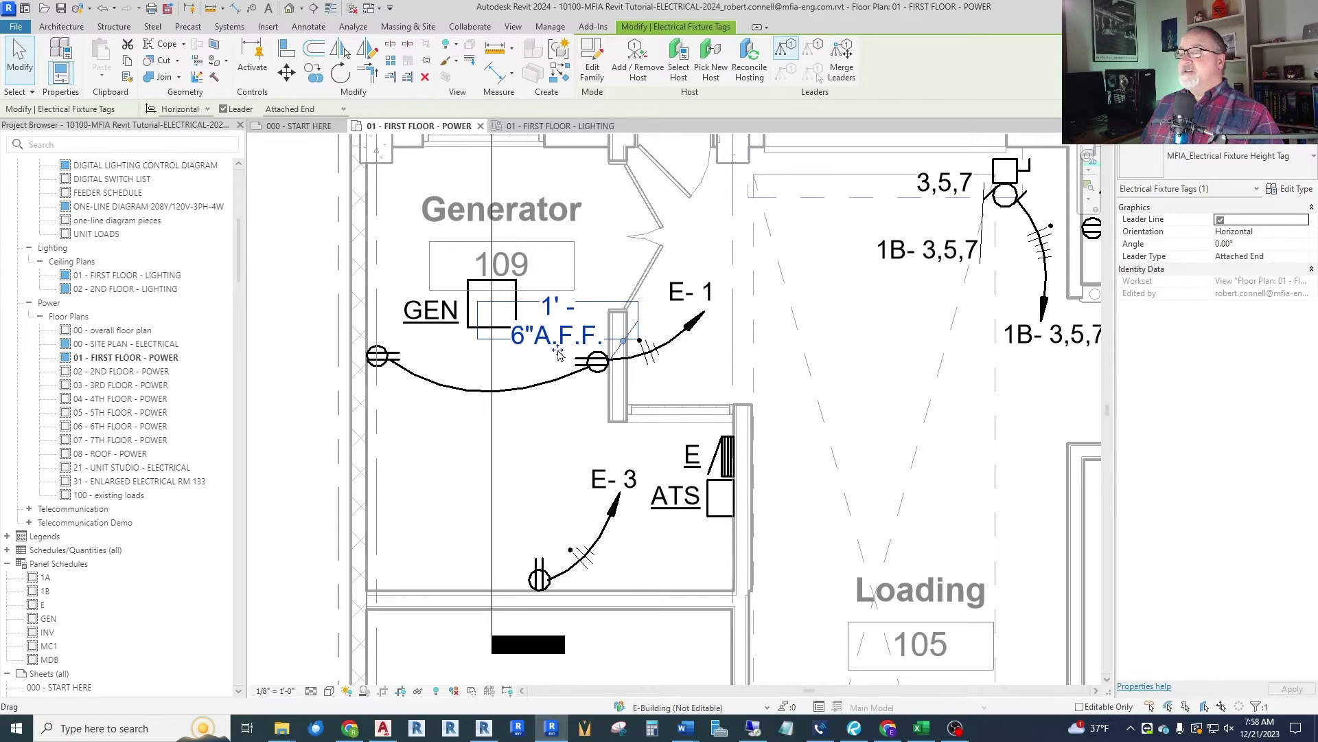
drag(558, 352, 475, 478)
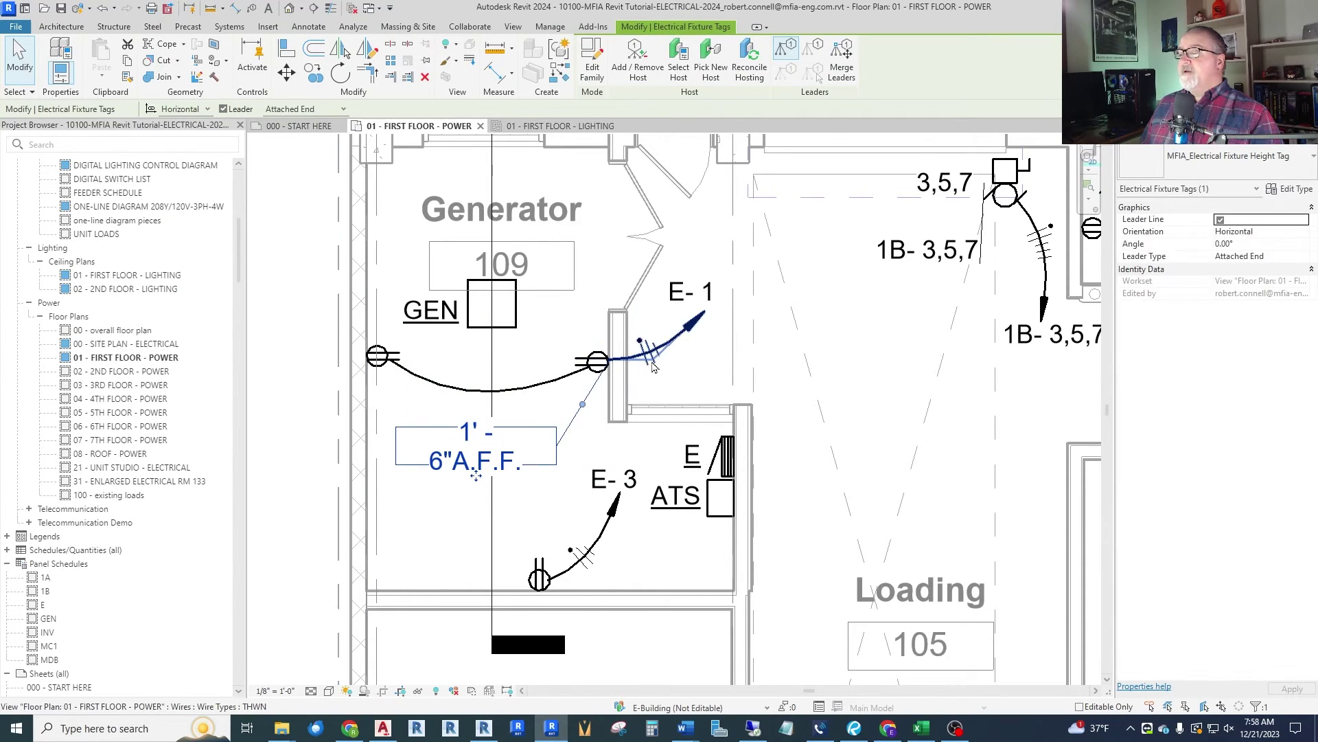
key(Escape)
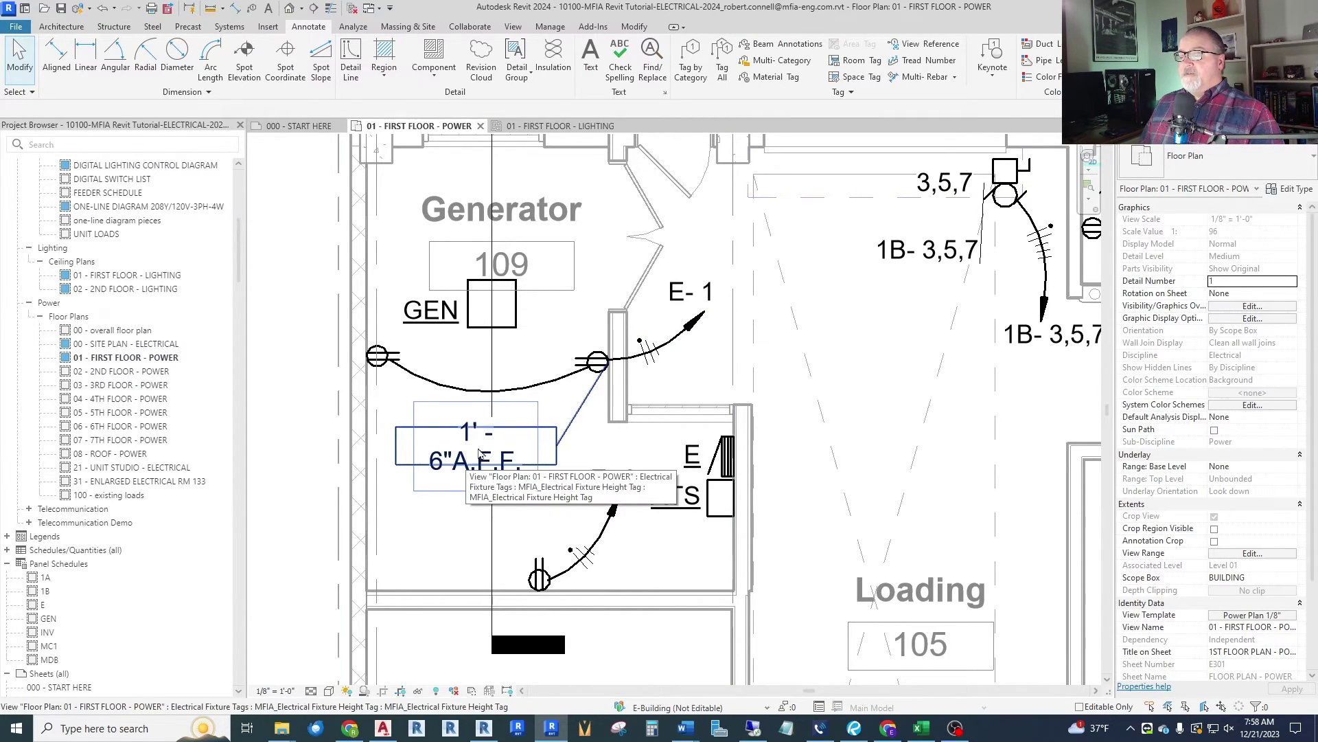
click(475, 474)
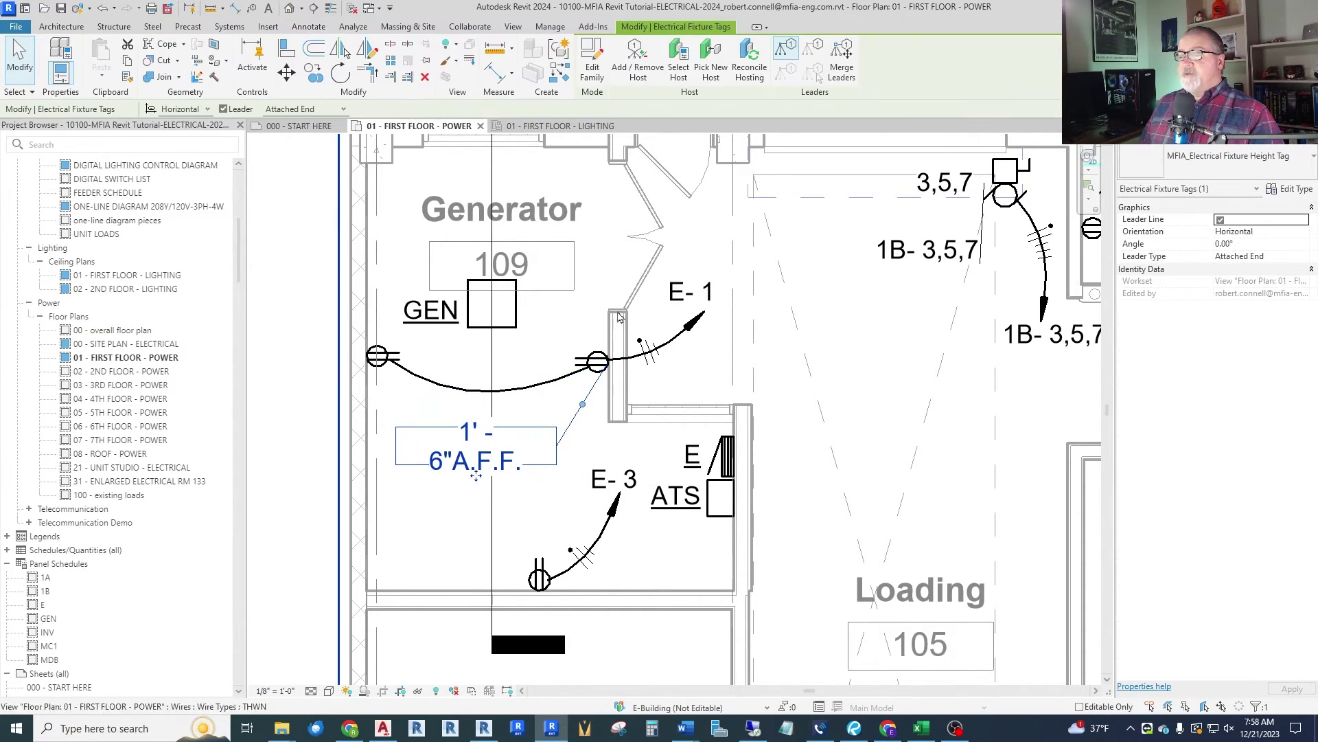
In the height tag family, widen the 1'6"A.F.F. label and stretch its frame edge.
click(595, 67)
double_click(475, 474)
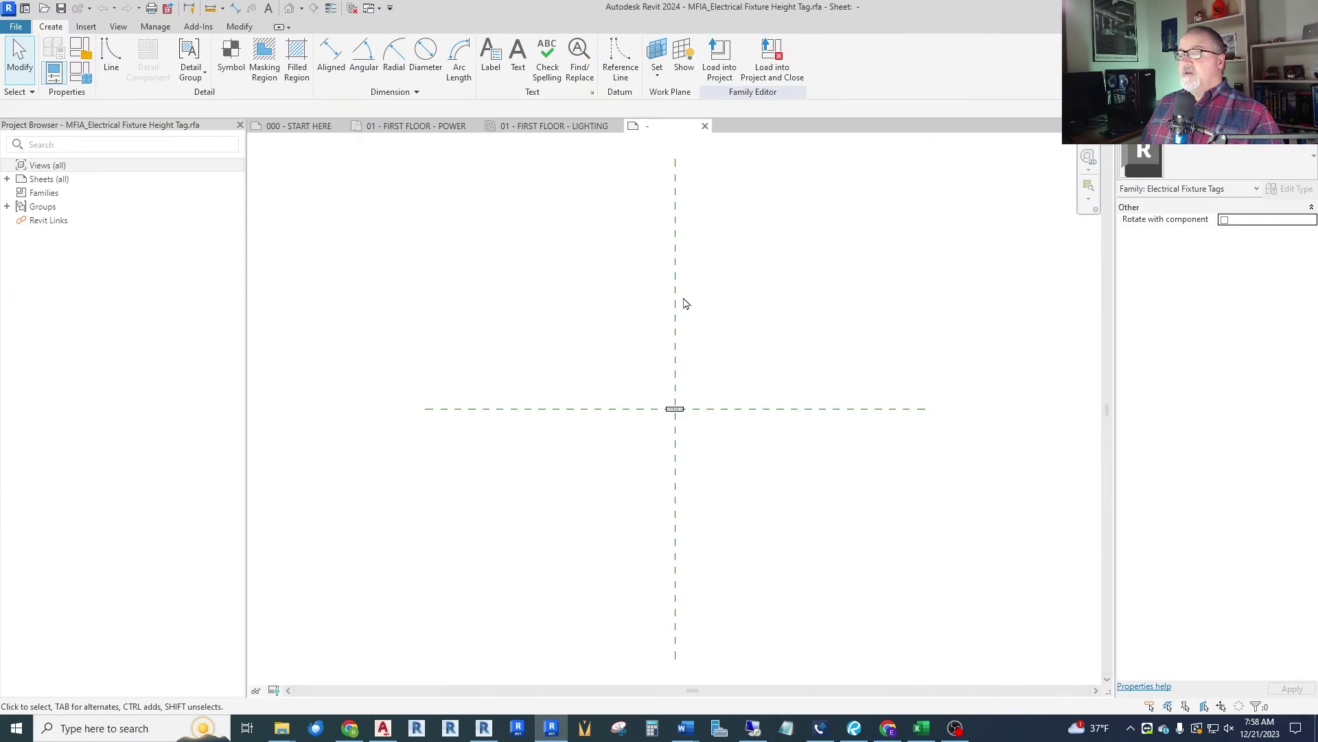
scroll(676, 418, up, 5)
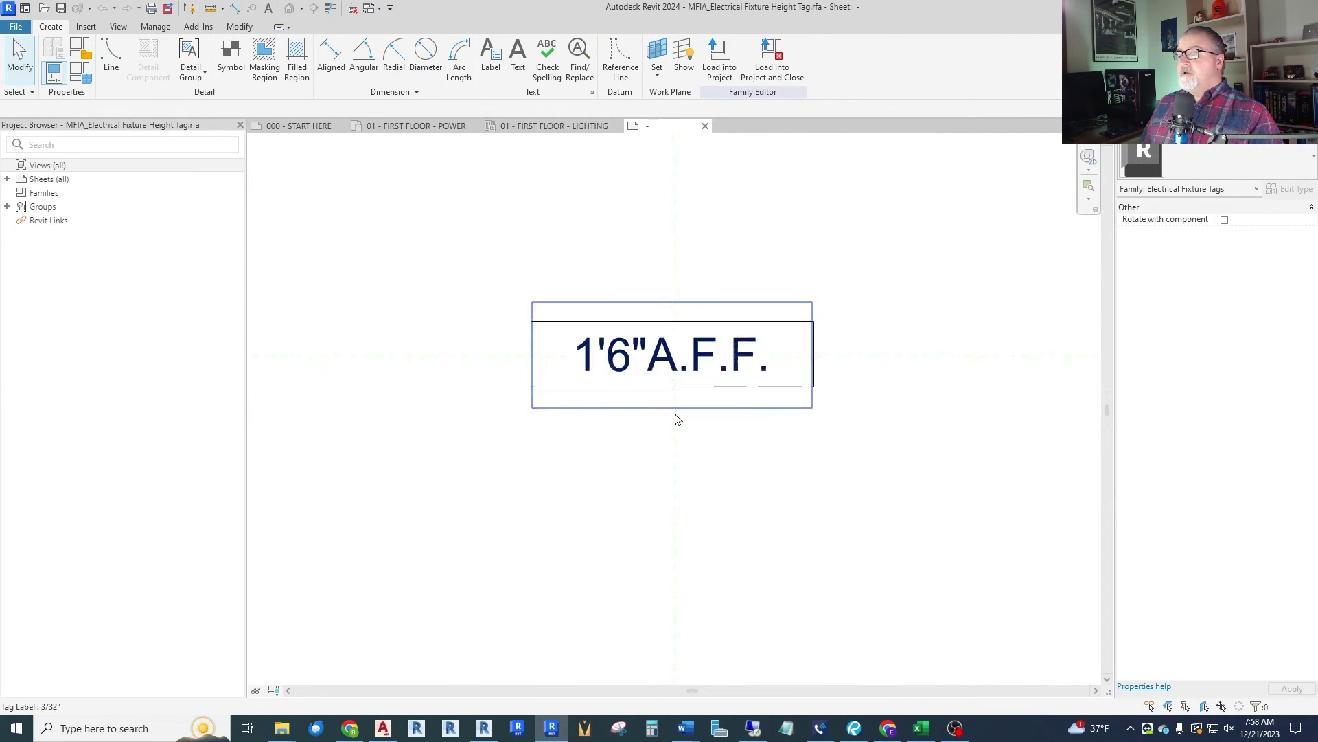
click(660, 354)
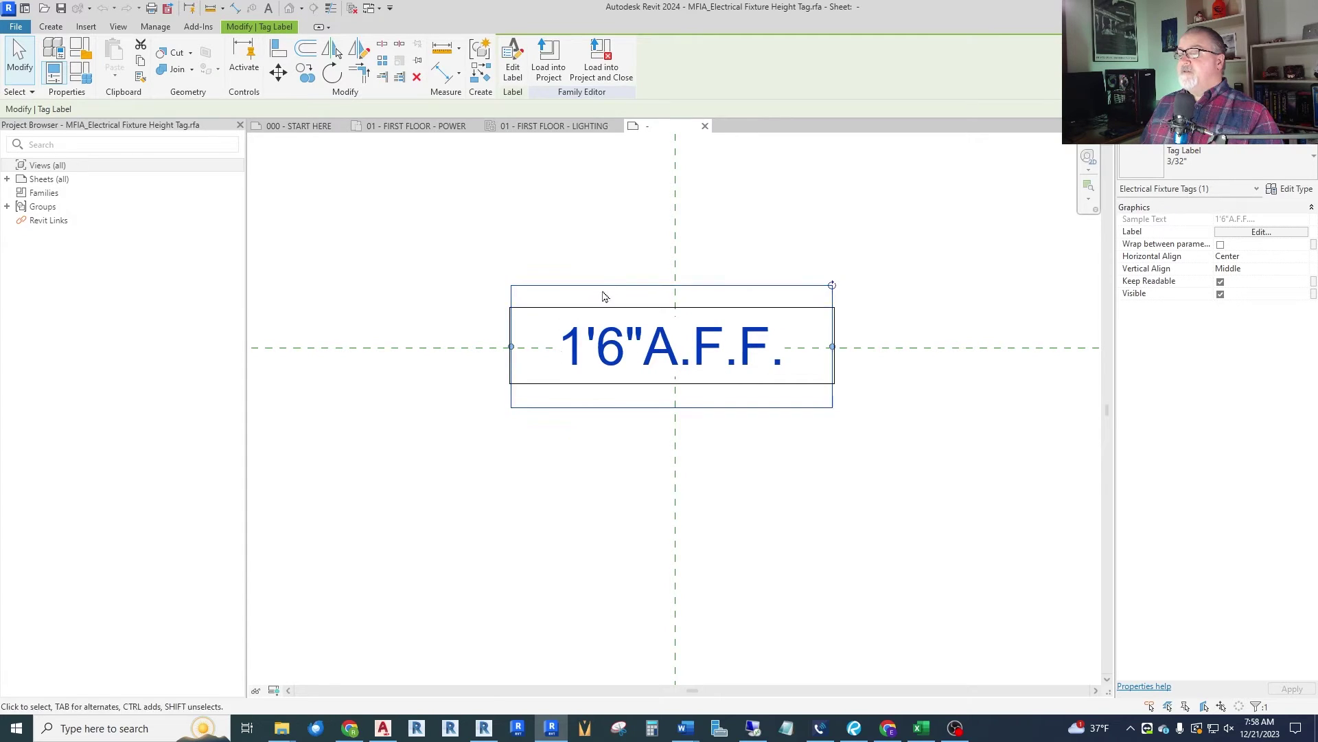
drag(513, 349, 447, 348)
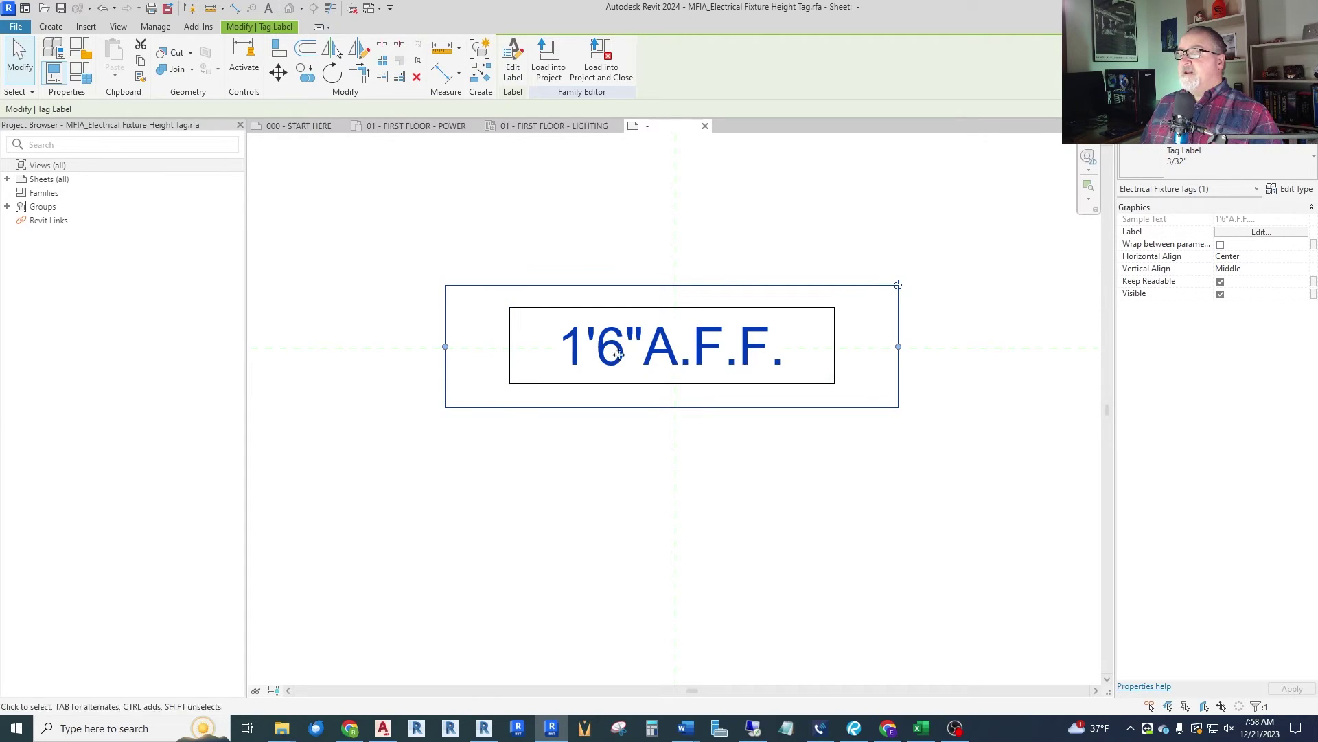
click(510, 366)
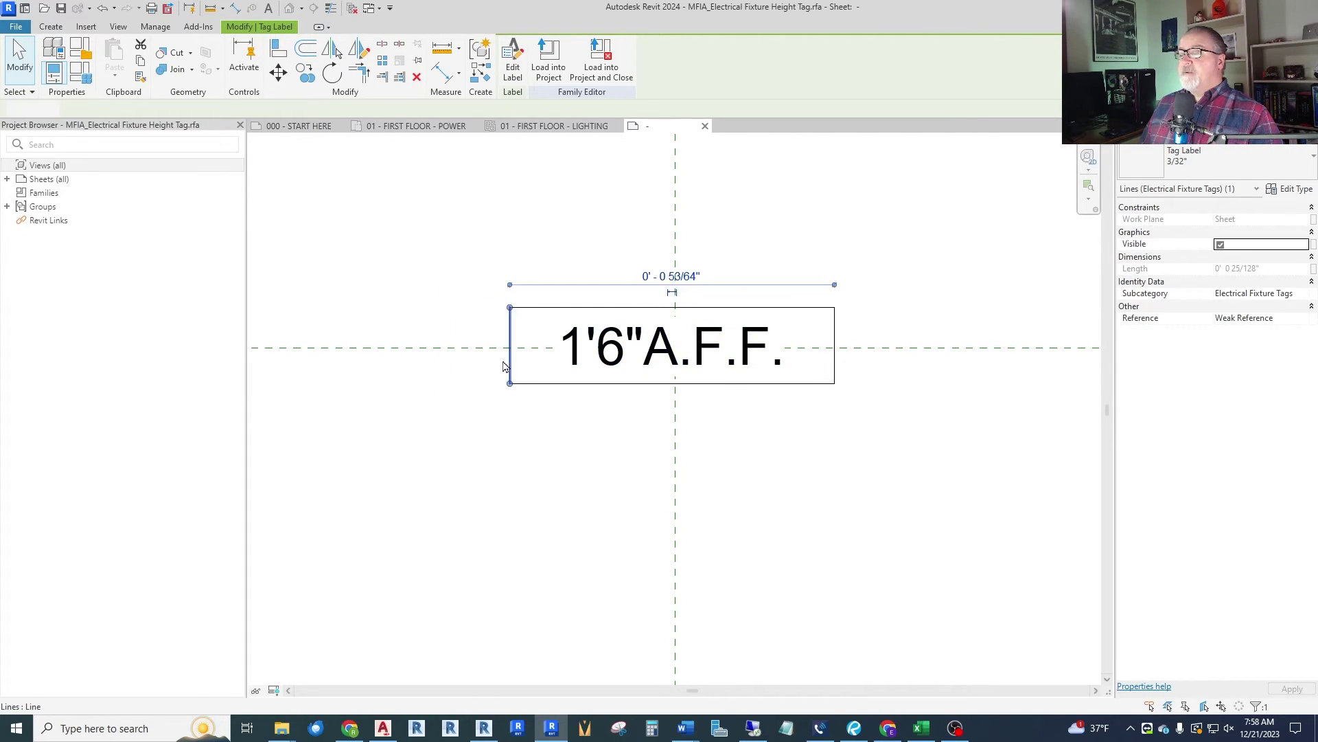
drag(510, 365, 852, 362)
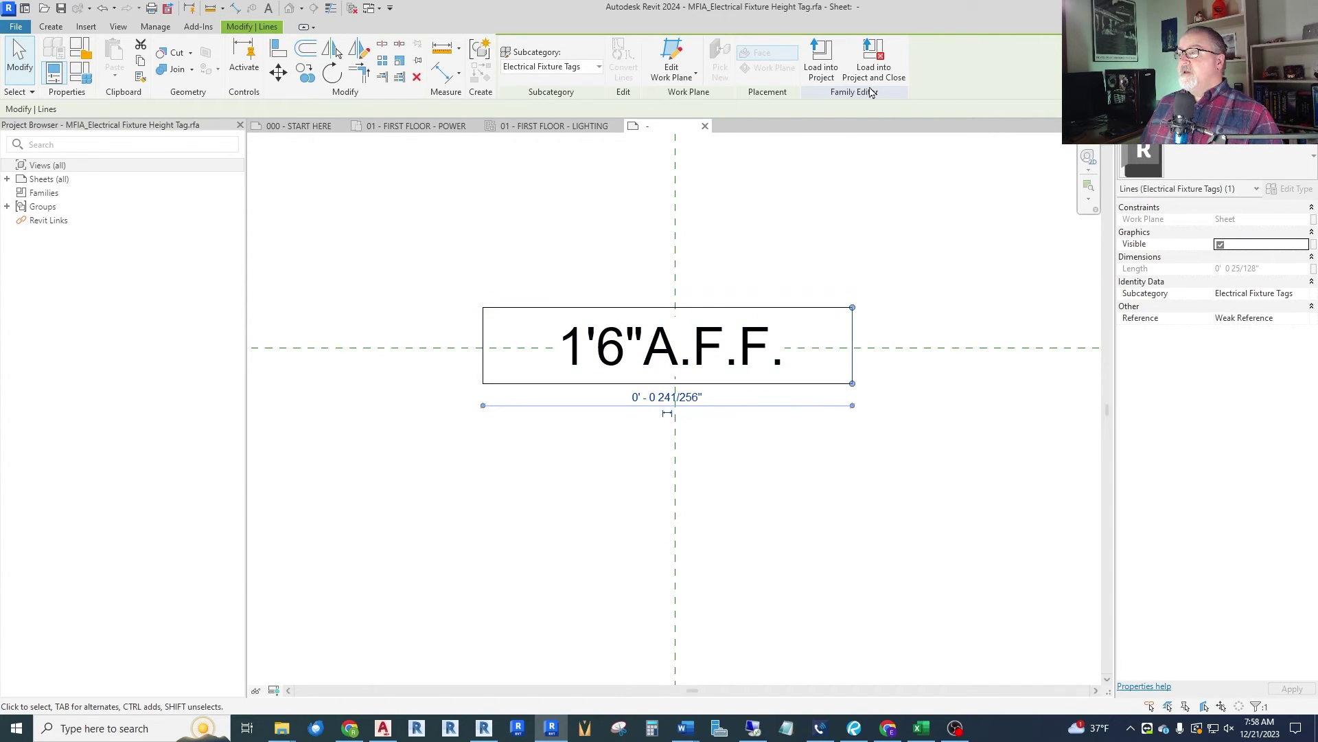
Load the tag back into the project, saving over the existing family file.
click(874, 65)
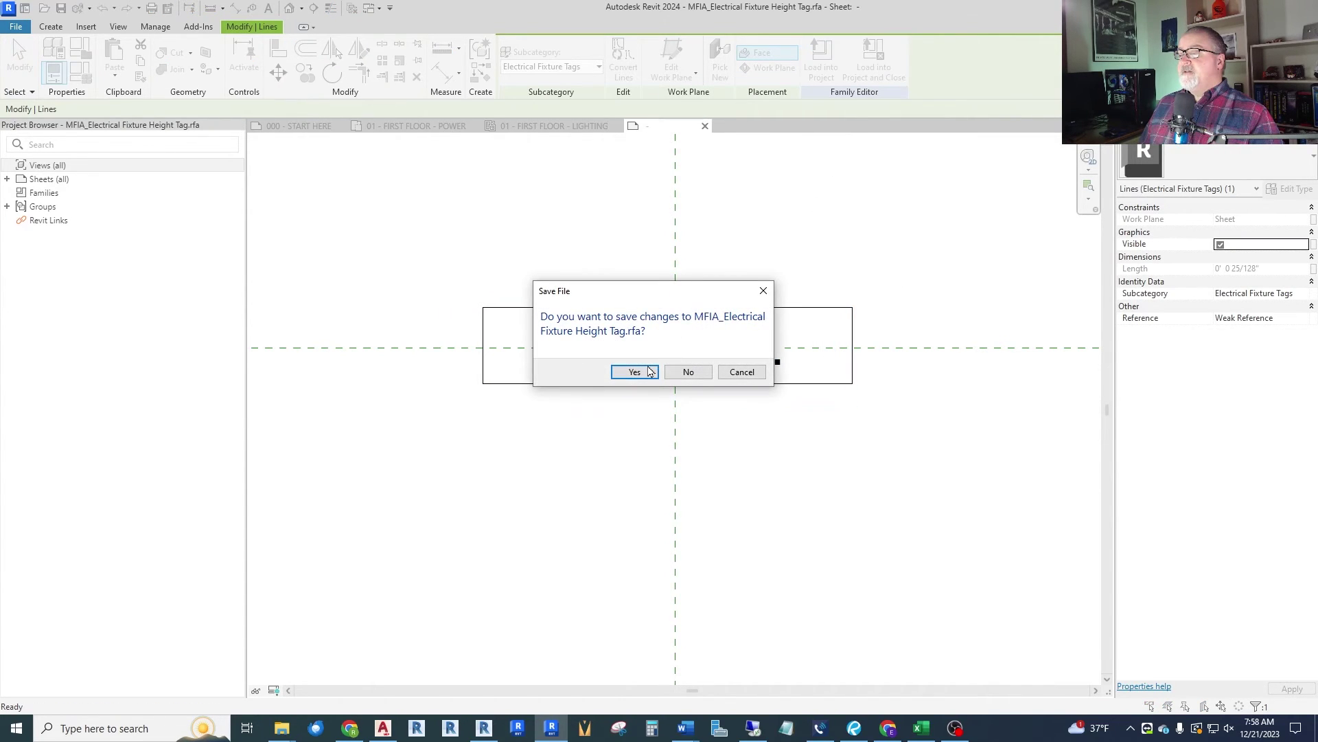
click(634, 372)
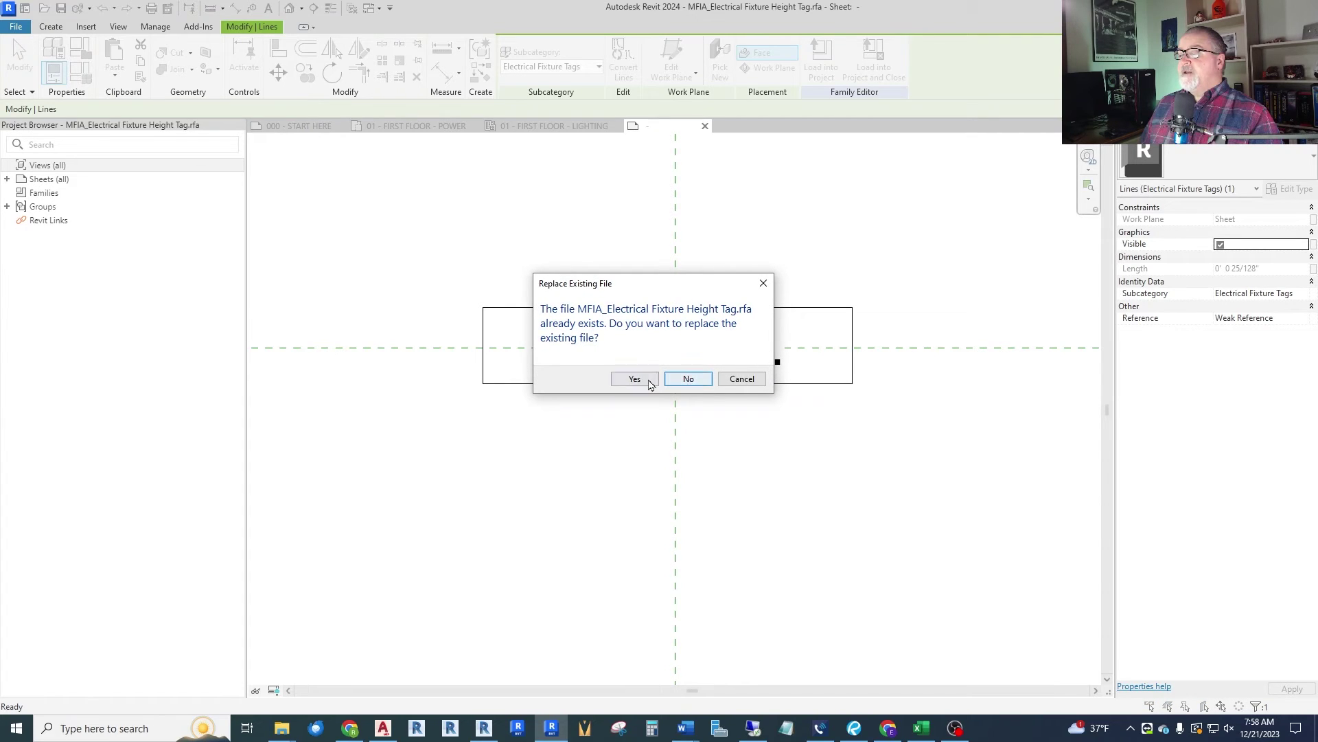
click(634, 379)
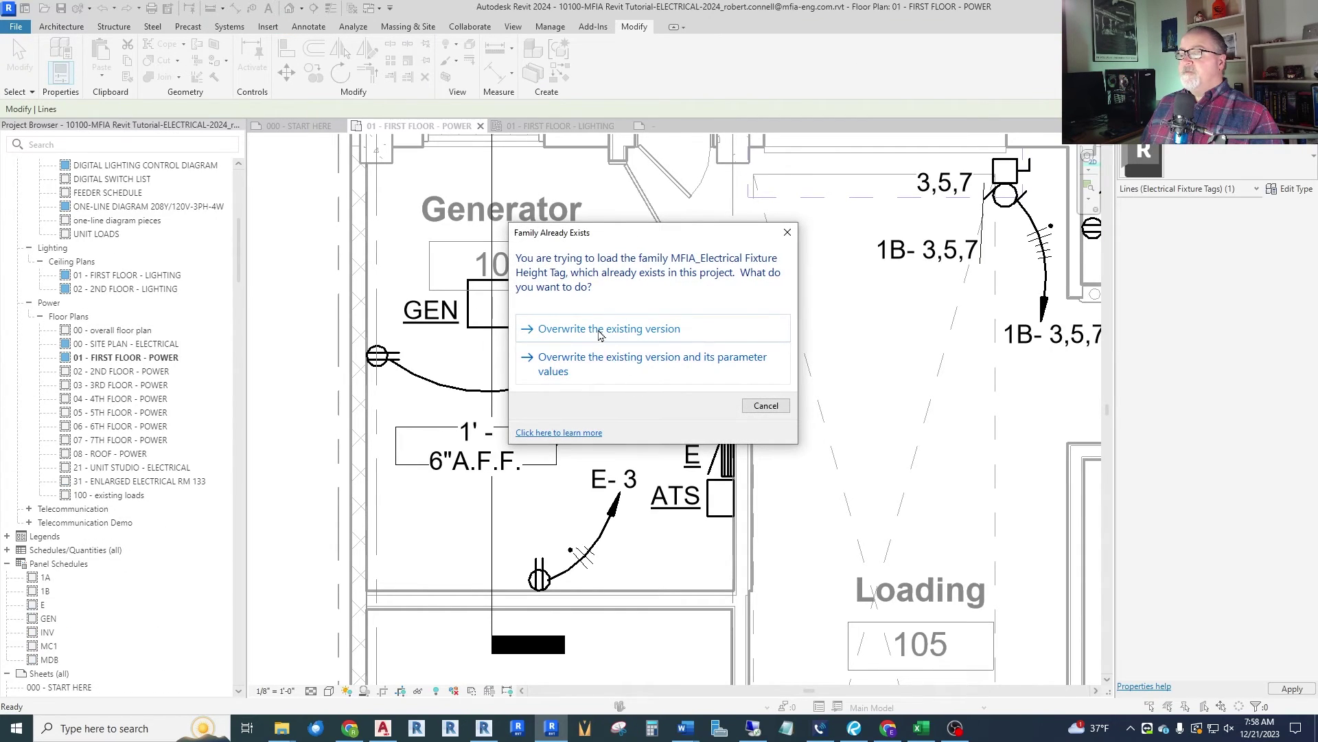
Overwrite the existing family version and zoom around the plan to check the 1' - 6"A.F.F. tag.
click(598, 330)
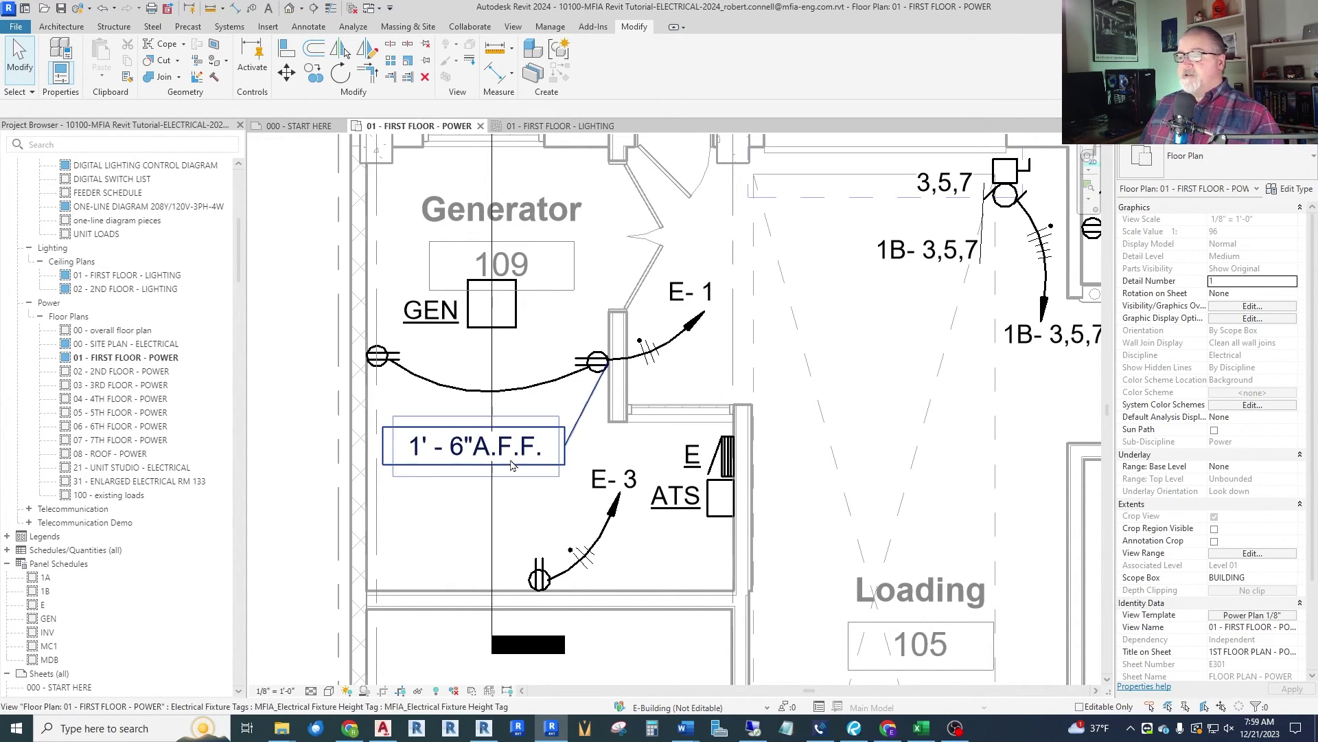
scroll(417, 373, down, 2)
scroll(824, 374, up, 3)
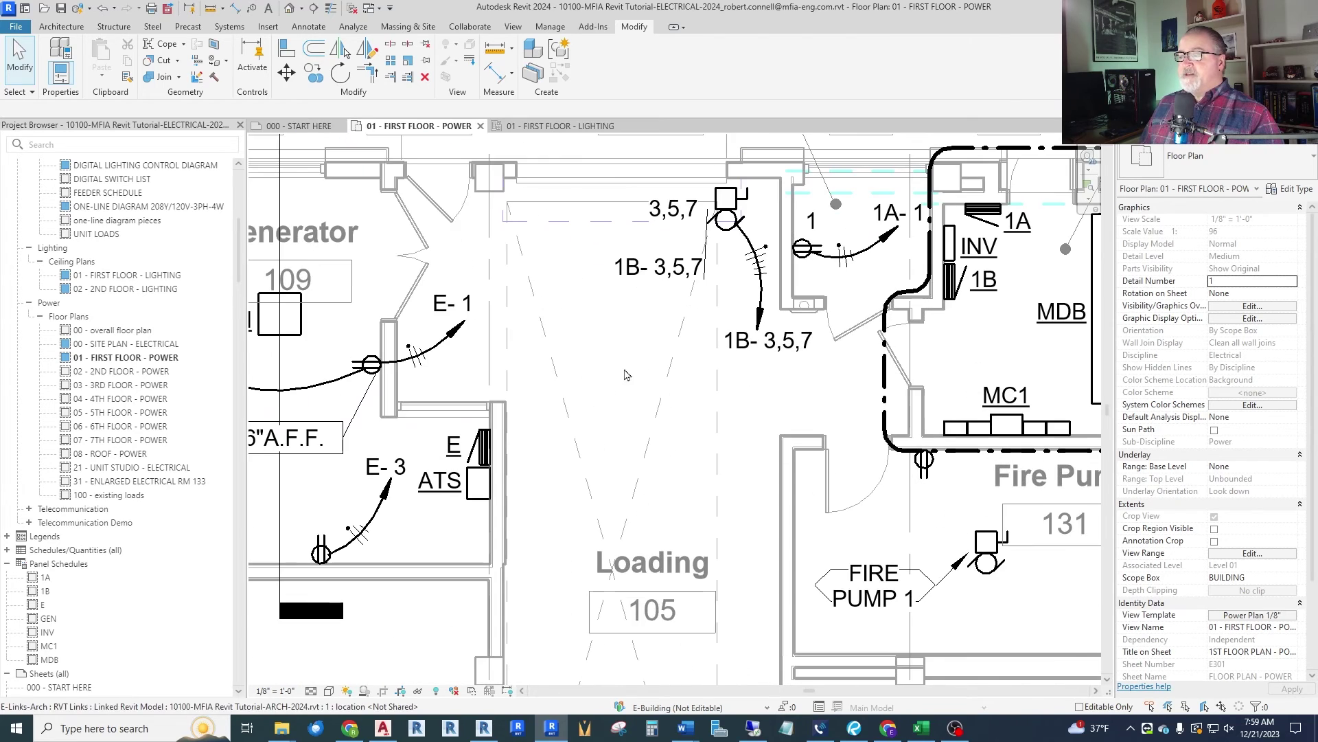
scroll(618, 360, down, 1)
scroll(954, 440, down, 1)
scroll(811, 529, up, 2)
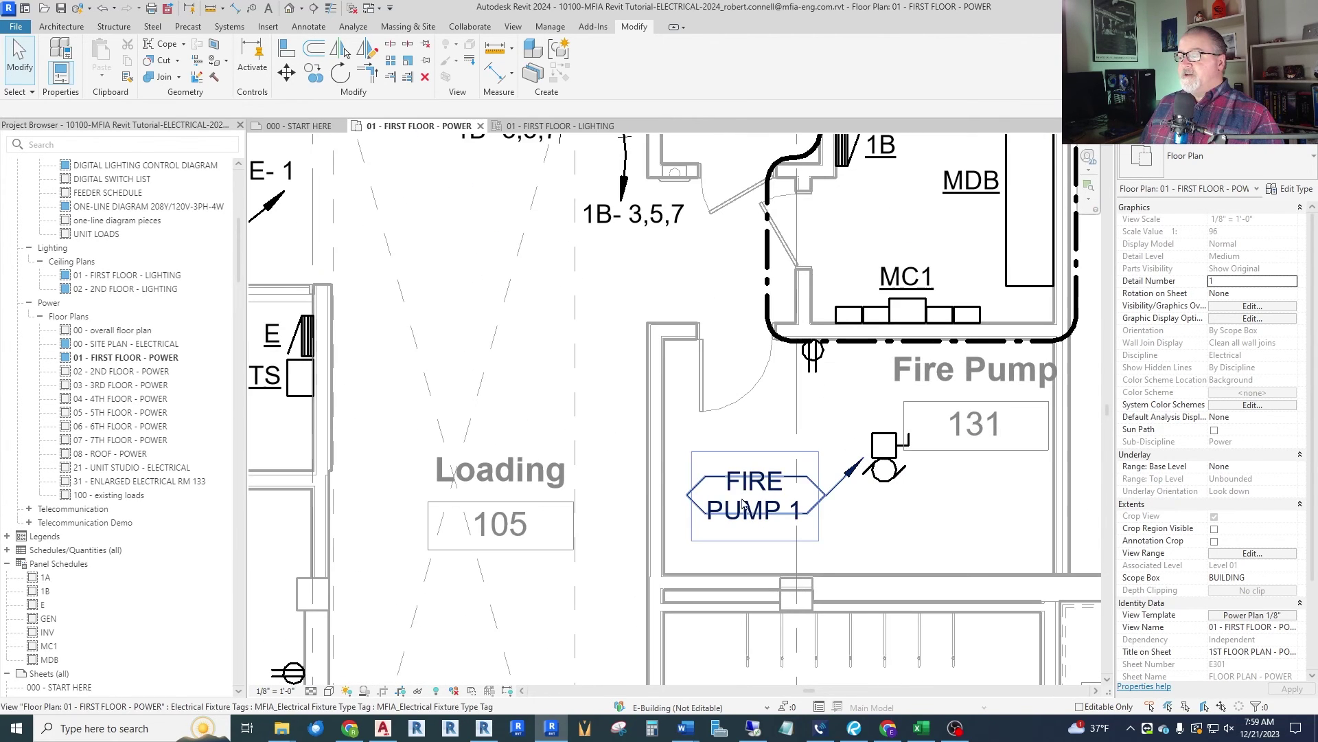
scroll(719, 488, up, 2)
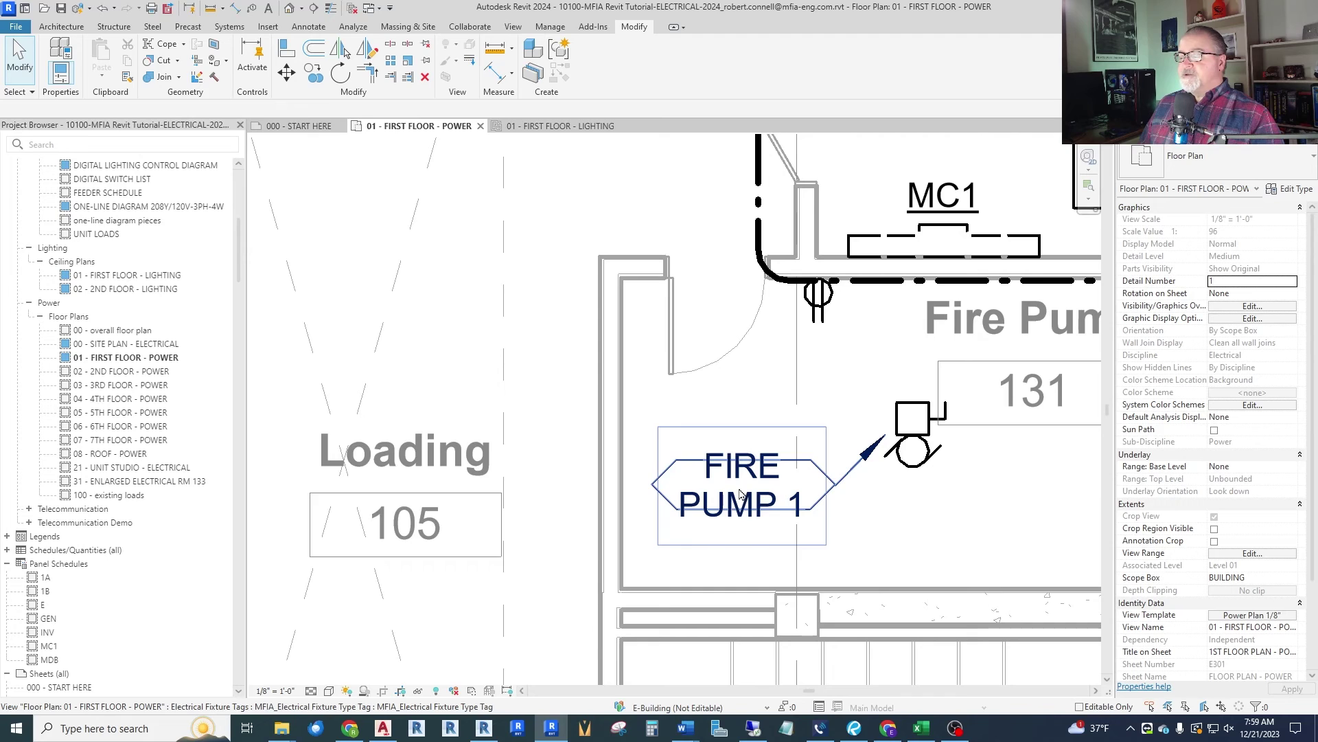
scroll(751, 519, down, 5)
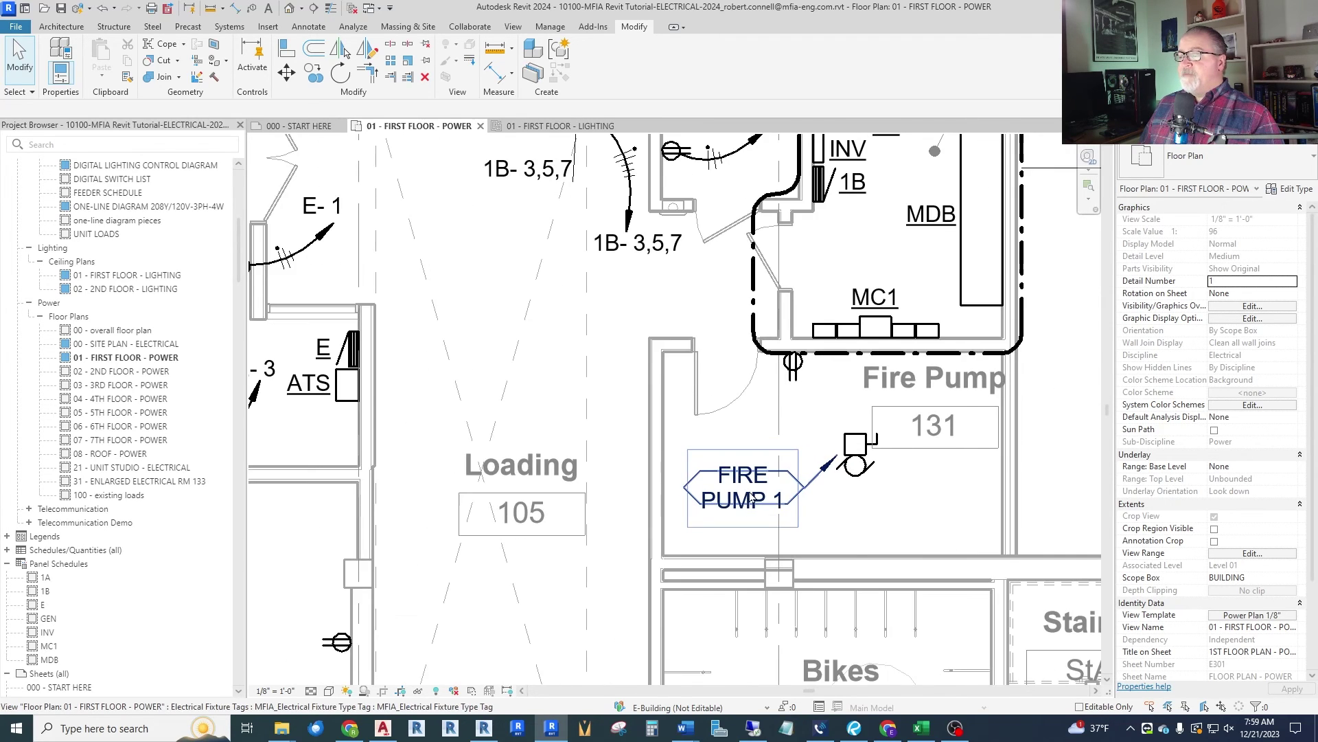
scroll(745, 487, up, 2)
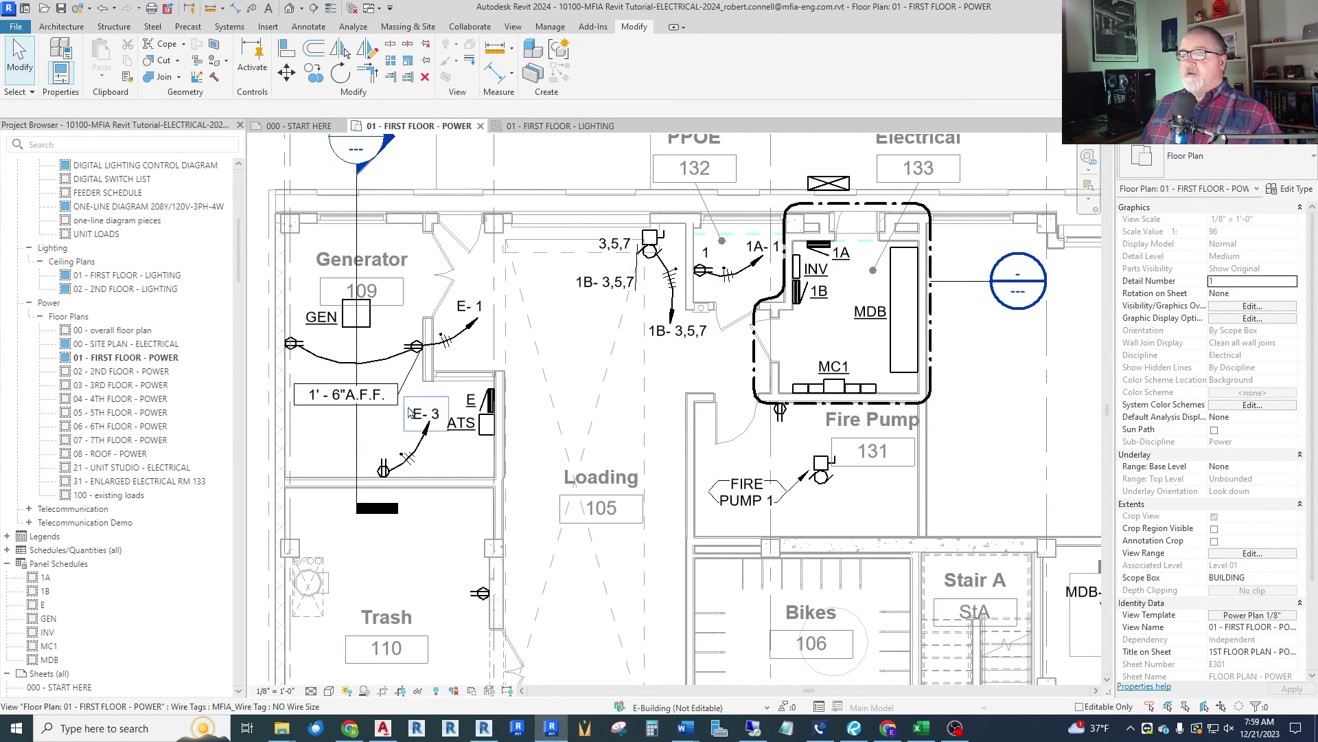
click(377, 402)
right_click(378, 402)
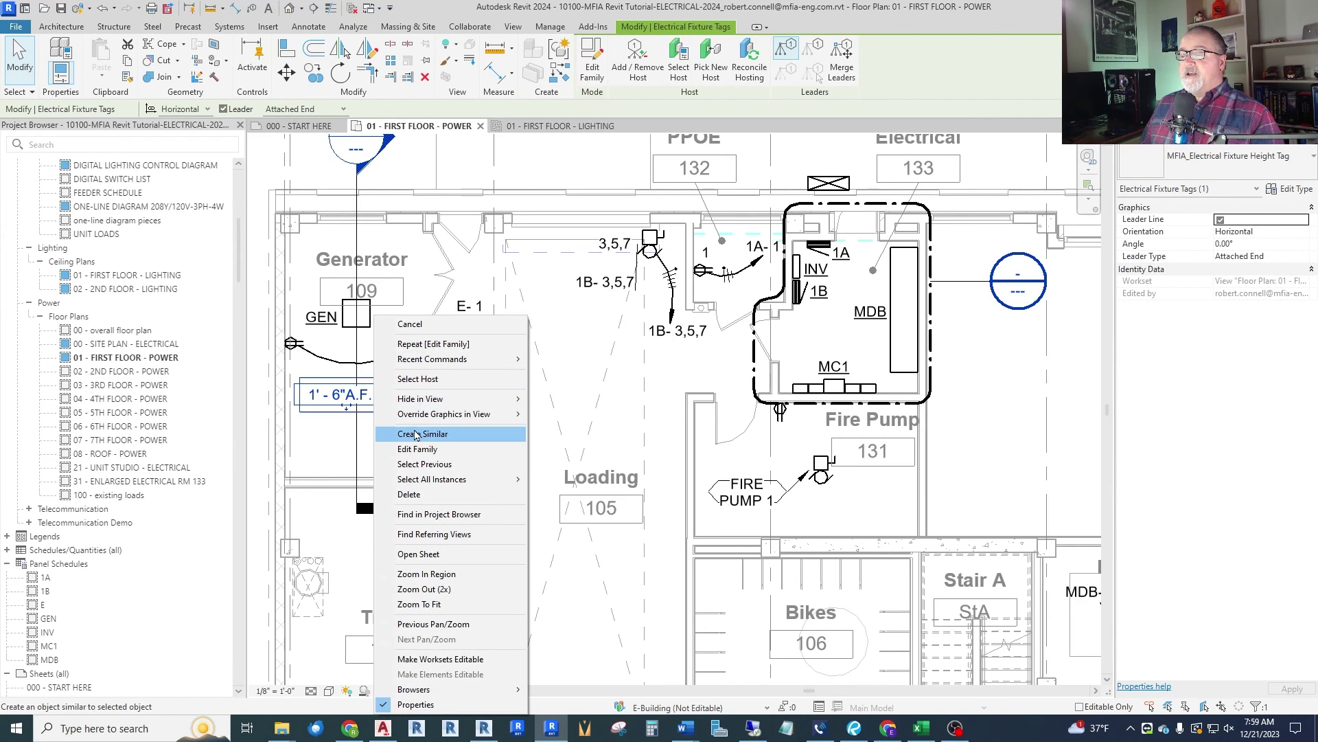
click(423, 433)
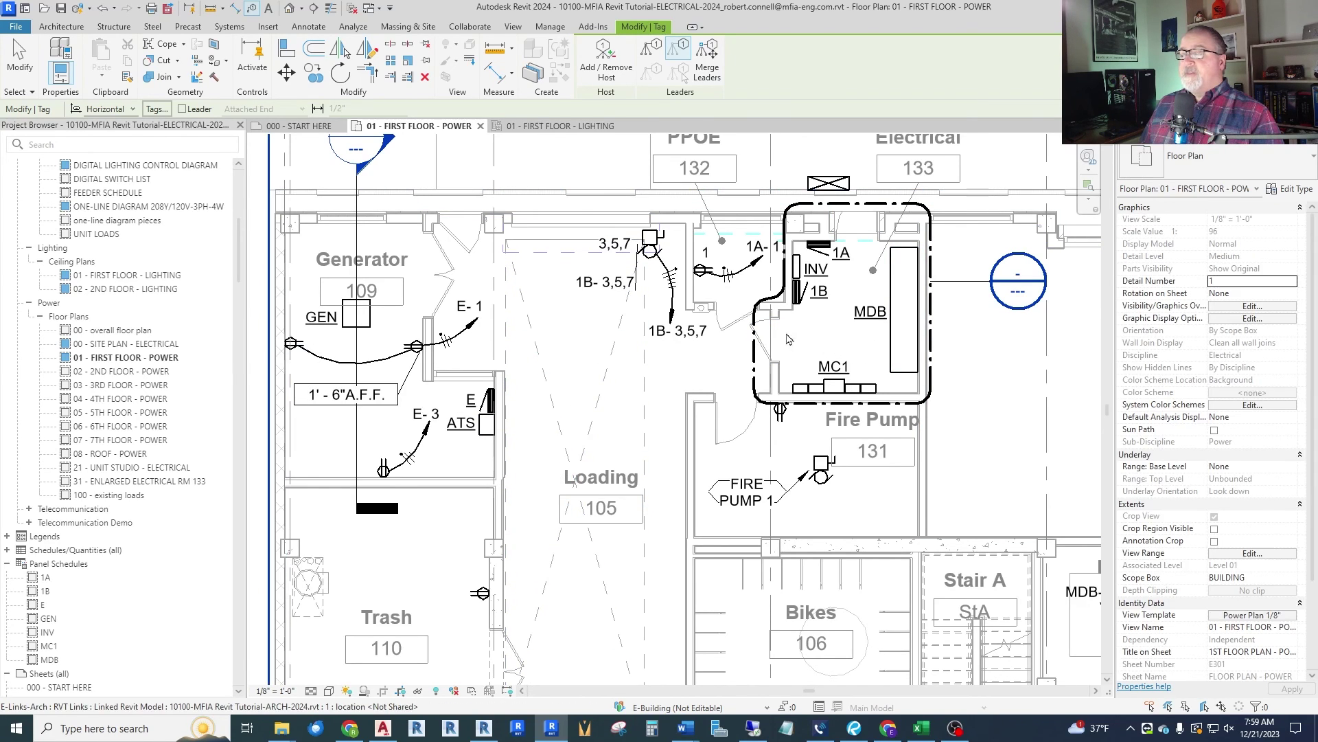
key(Escape)
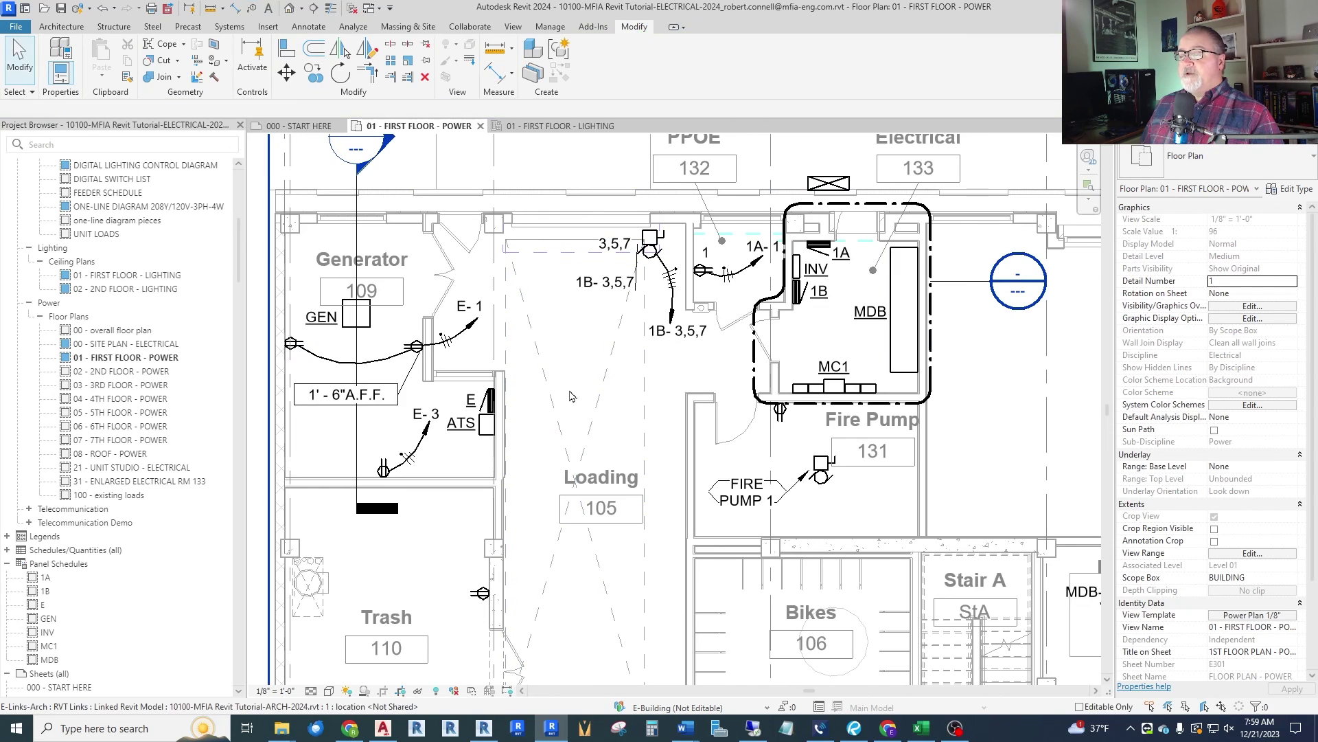